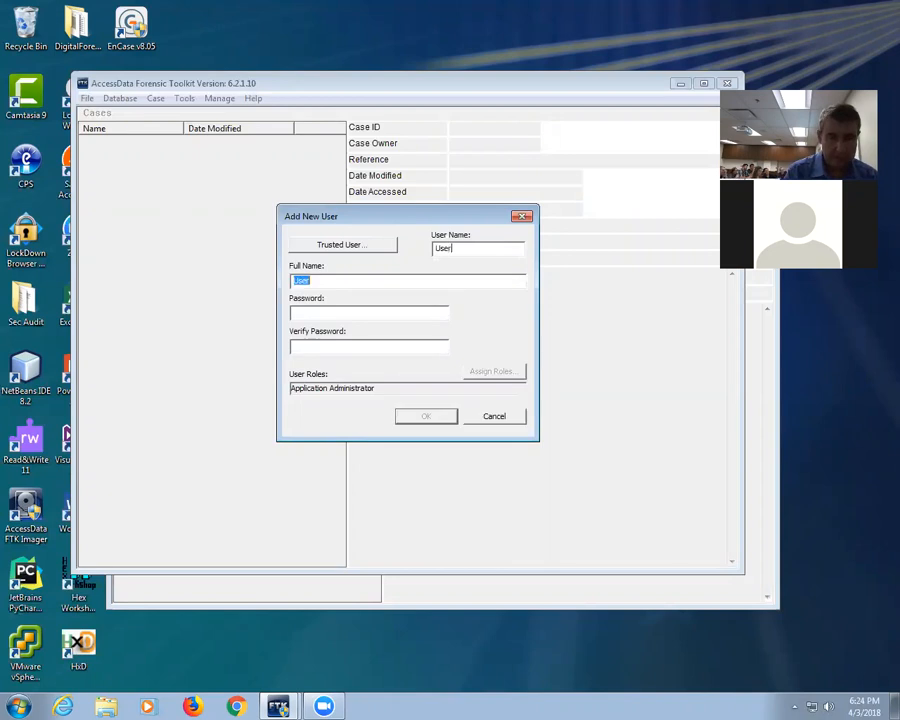
Step: Save the new administrator account named 'user' and decline the password reset file
{"action": "type", "text": "user"}
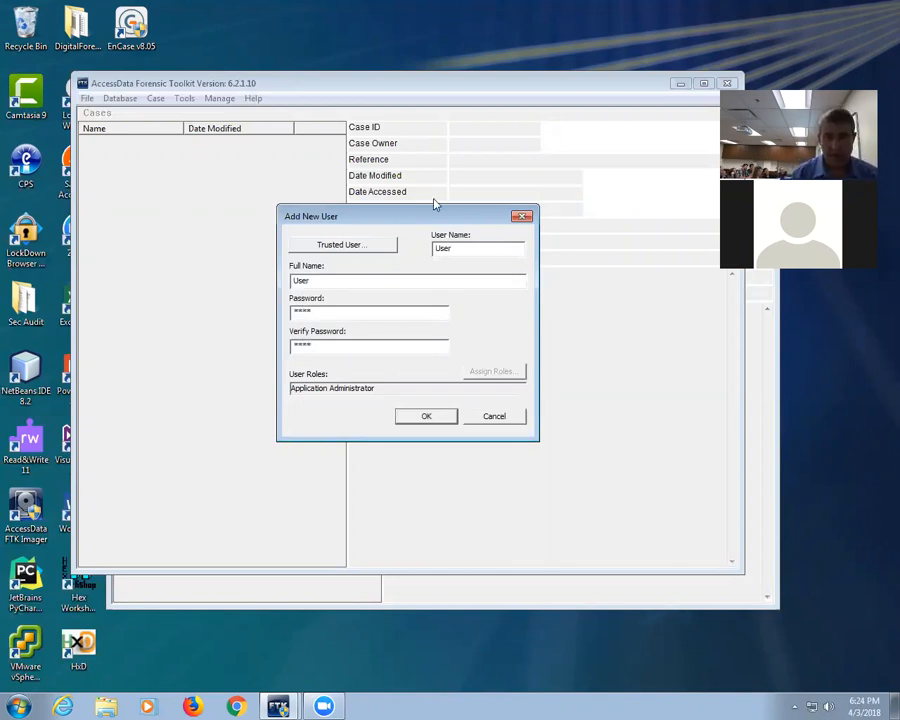
{"action": "left_click_drag", "start_coordinate": [488, 251], "coordinate": [396, 239]}
{"action": "type", "text": "user"}
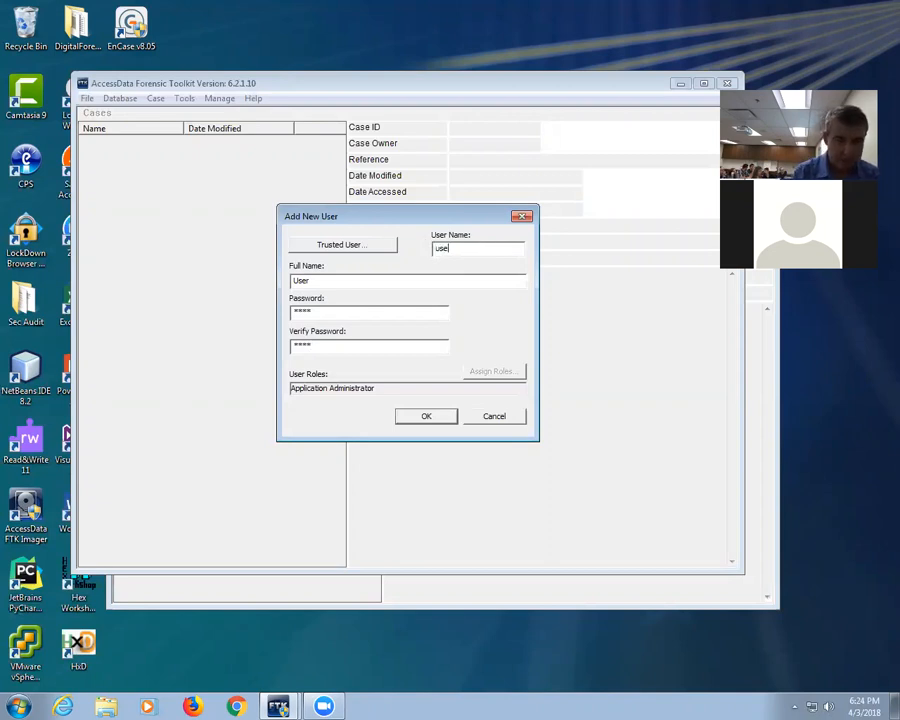
{"action": "left_click", "coordinate": [425, 417]}
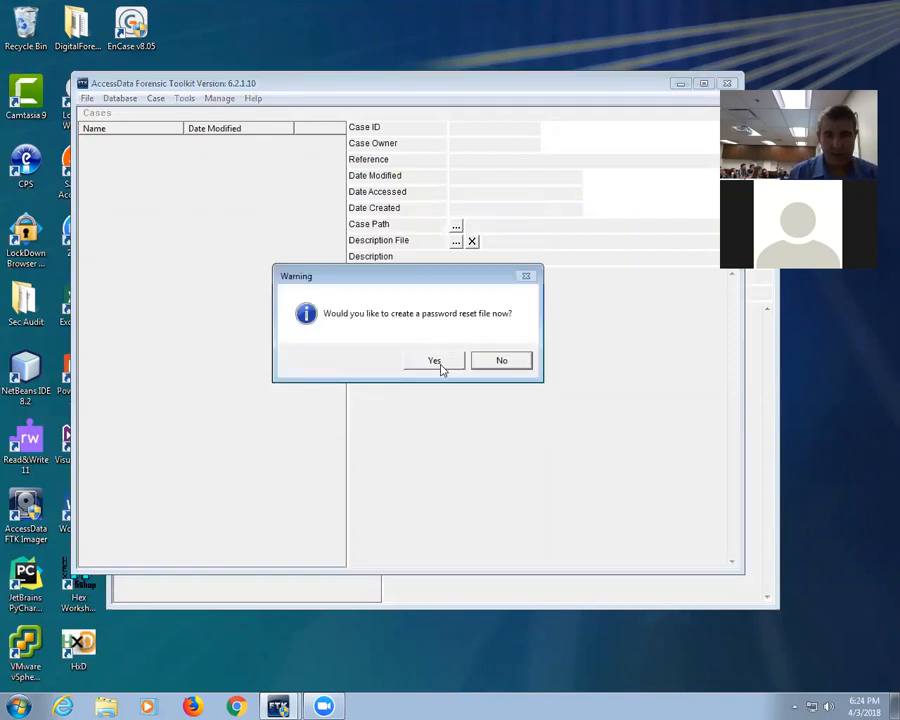
{"action": "left_click", "coordinate": [517, 364]}
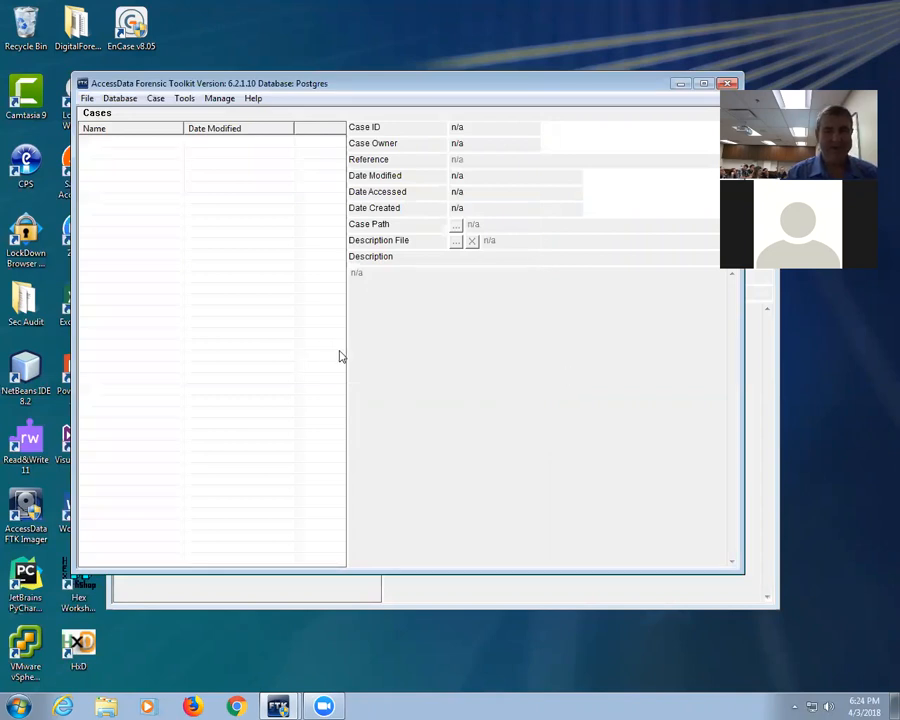
Step: Start a new case from the Case menu and name it Lab8
{"action": "left_click", "coordinate": [121, 100]}
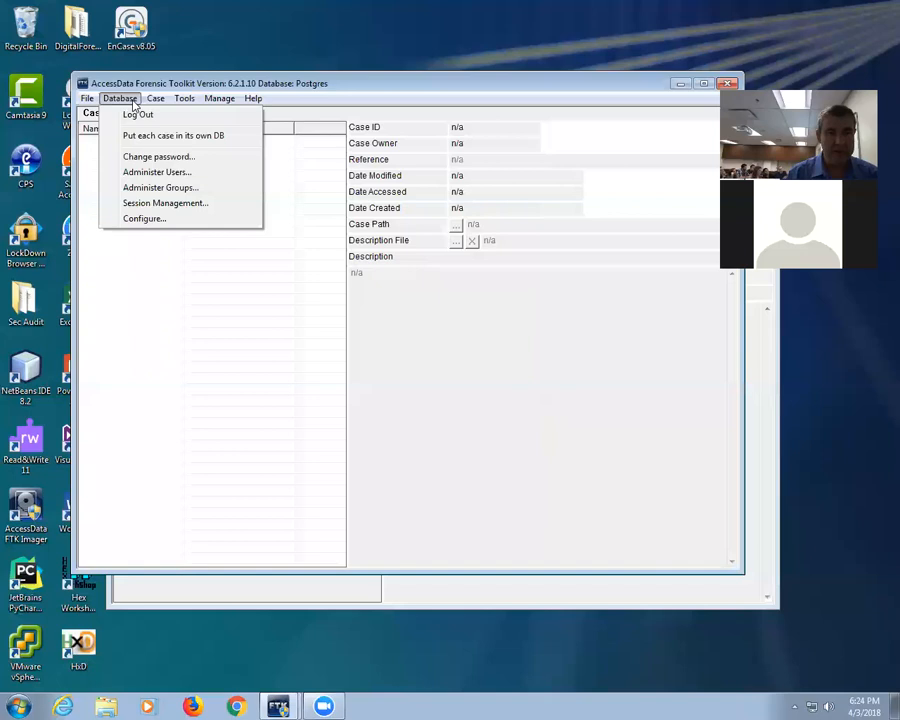
{"action": "mouse_move", "coordinate": [155, 100]}
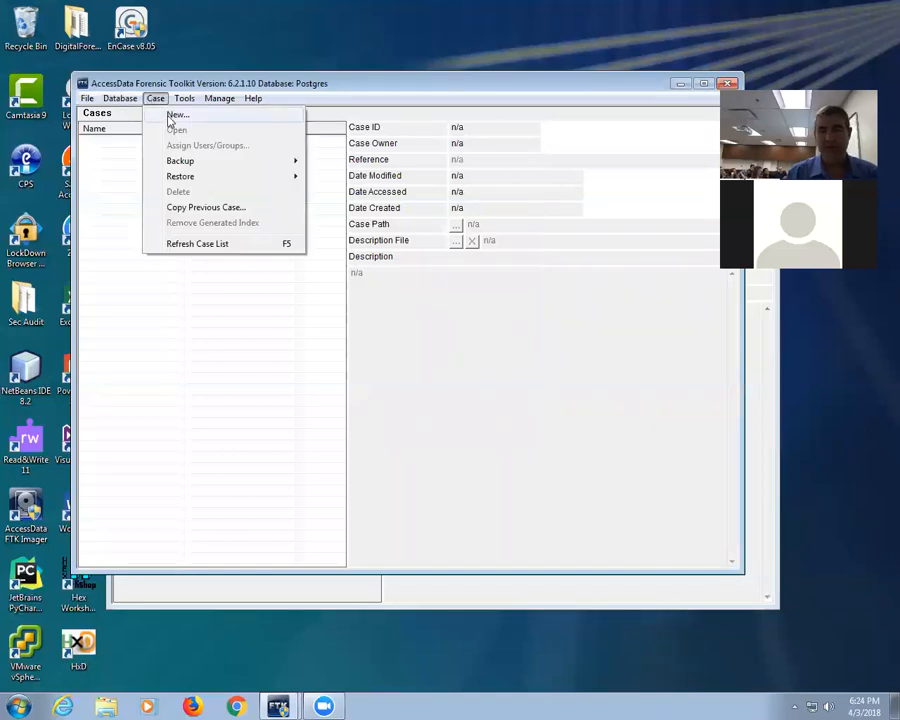
{"action": "left_click", "coordinate": [172, 116]}
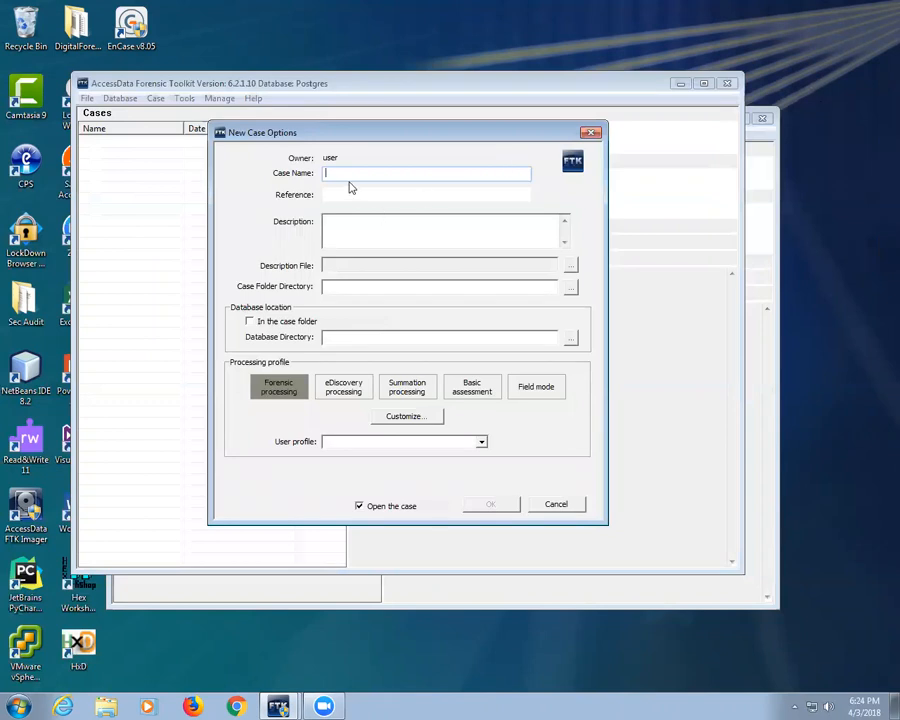
{"action": "type", "text": "Lab8 wo"}
{"action": "key", "text": "BackSpace"}
{"action": "key", "text": "BackSpace"}
{"action": "key", "text": "BackSpace"}
{"action": "key", "text": "BackSpace"}
{"action": "key", "text": "BackSpace"}
{"action": "left_click", "coordinate": [382, 290]}
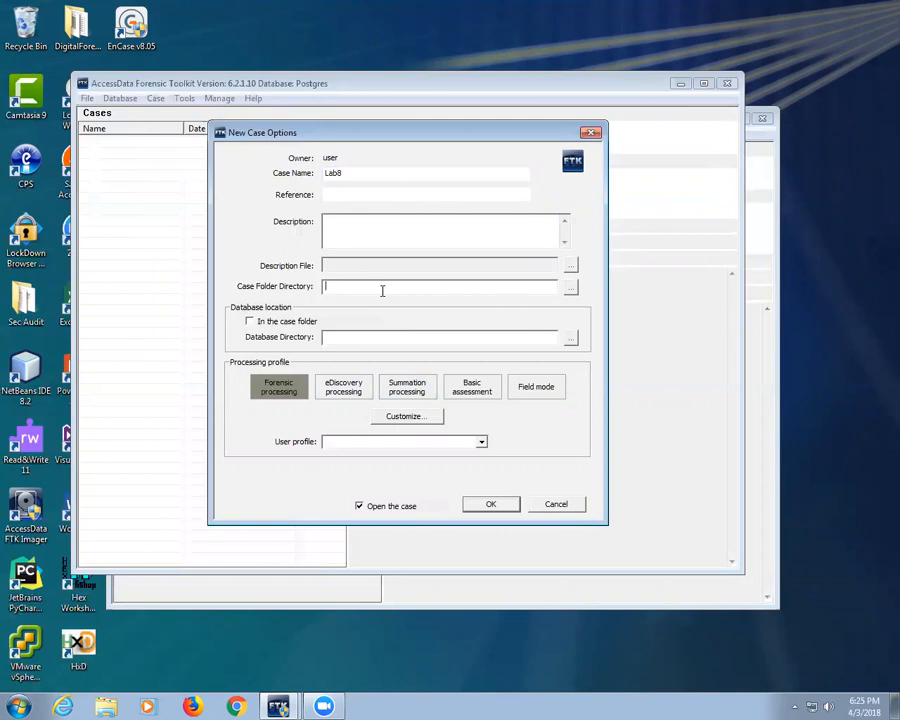
Step: Make a new lab8 folder as the case folder directory and accept the case options
{"action": "left_click", "coordinate": [570, 287]}
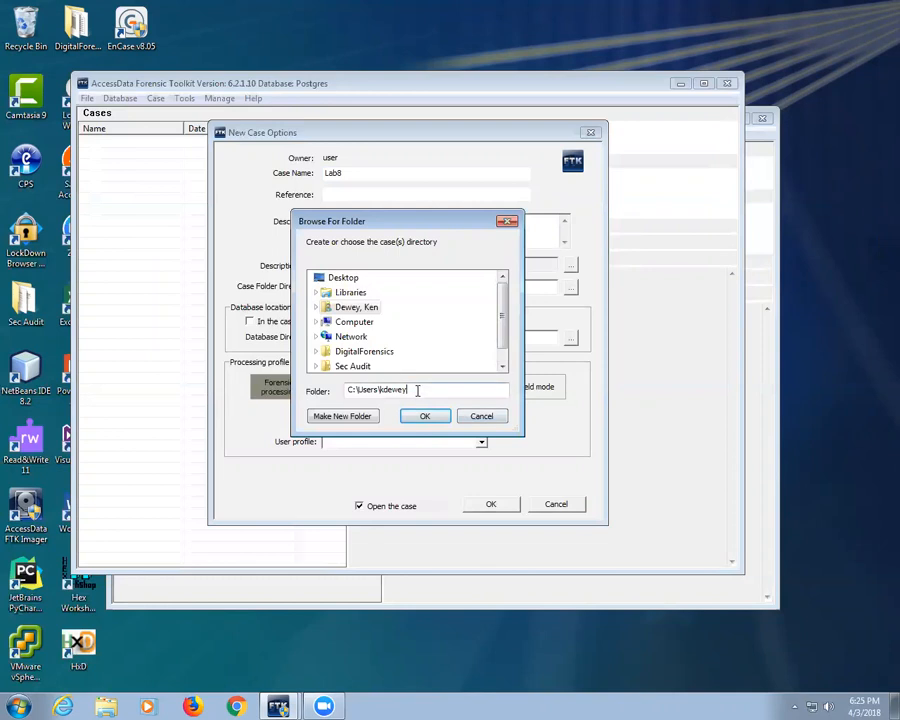
{"action": "left_click", "coordinate": [338, 416]}
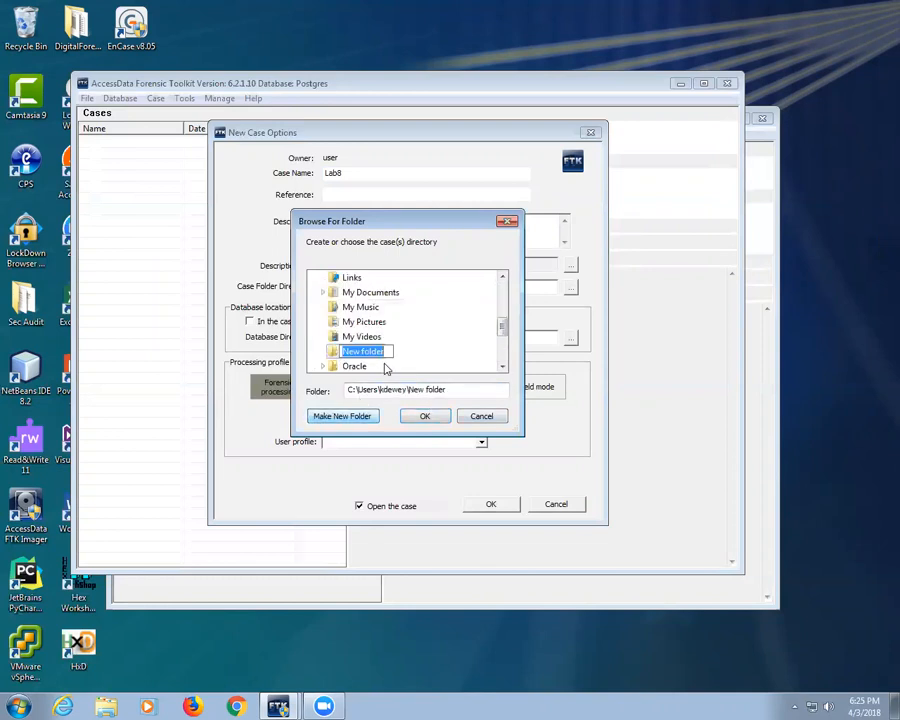
{"action": "type", "text": "lab8"}
{"action": "key", "text": "Return"}
{"action": "left_click", "coordinate": [425, 418]}
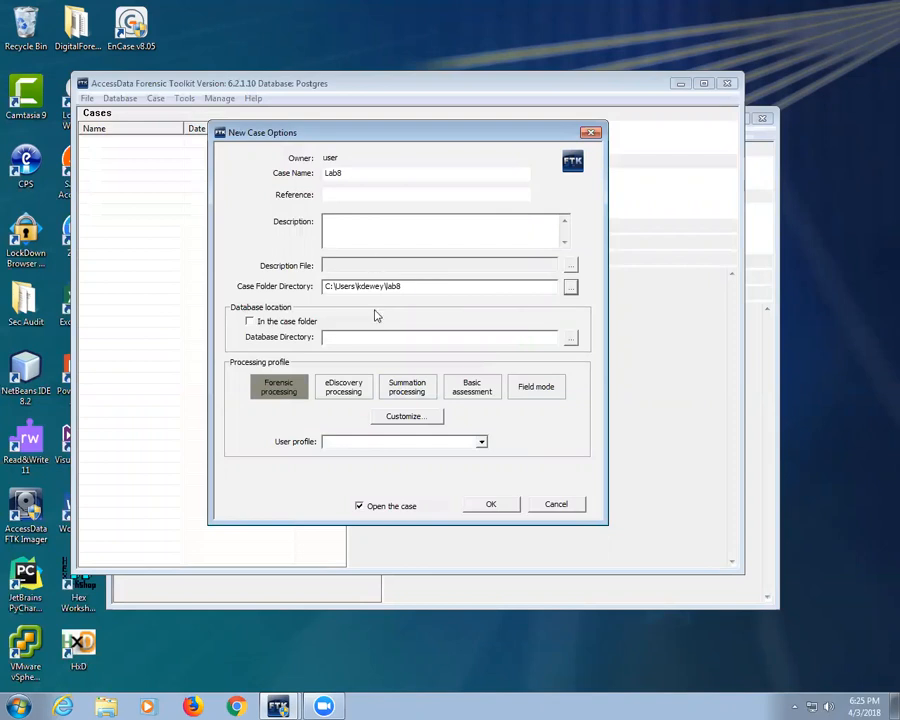
{"action": "left_click", "coordinate": [491, 505]}
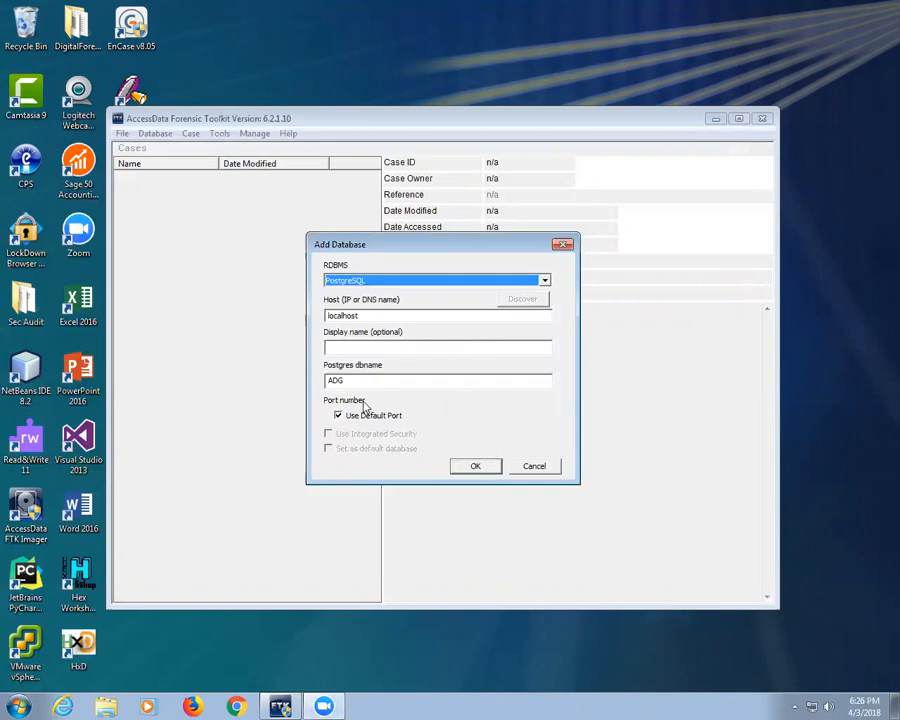
Step: Confirm the Add Database settings: PostgreSQL on localhost, database ADG
{"action": "left_click", "coordinate": [476, 467]}
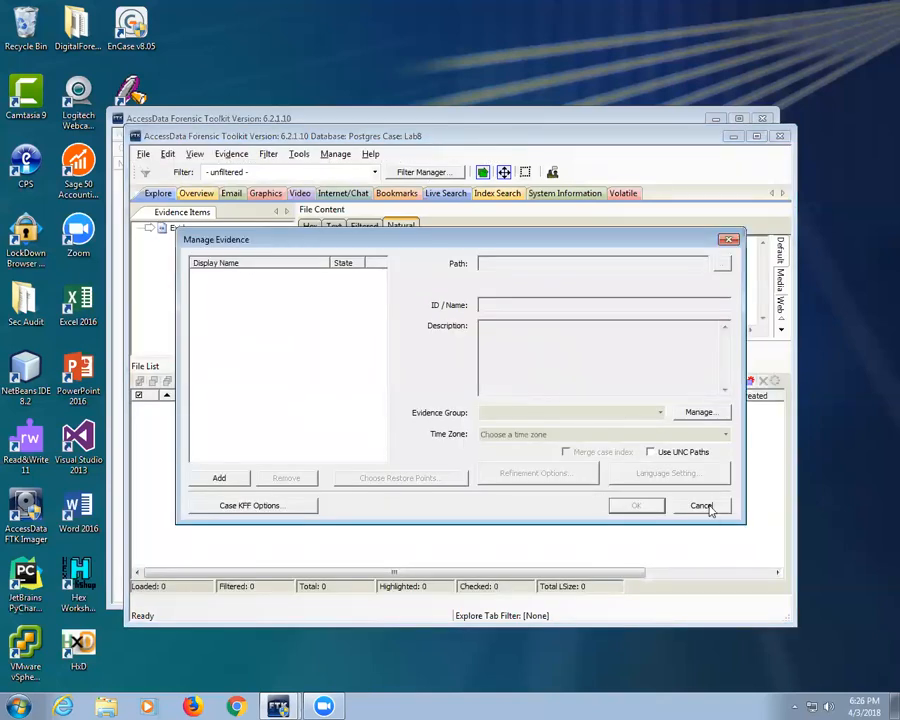
Step: Open DigitalForensics, then the Lab 8 Active Memory Capture folder, and select its PDF
{"action": "left_click", "coordinate": [77, 25]}
{"action": "double_click", "coordinate": [76, 25]}
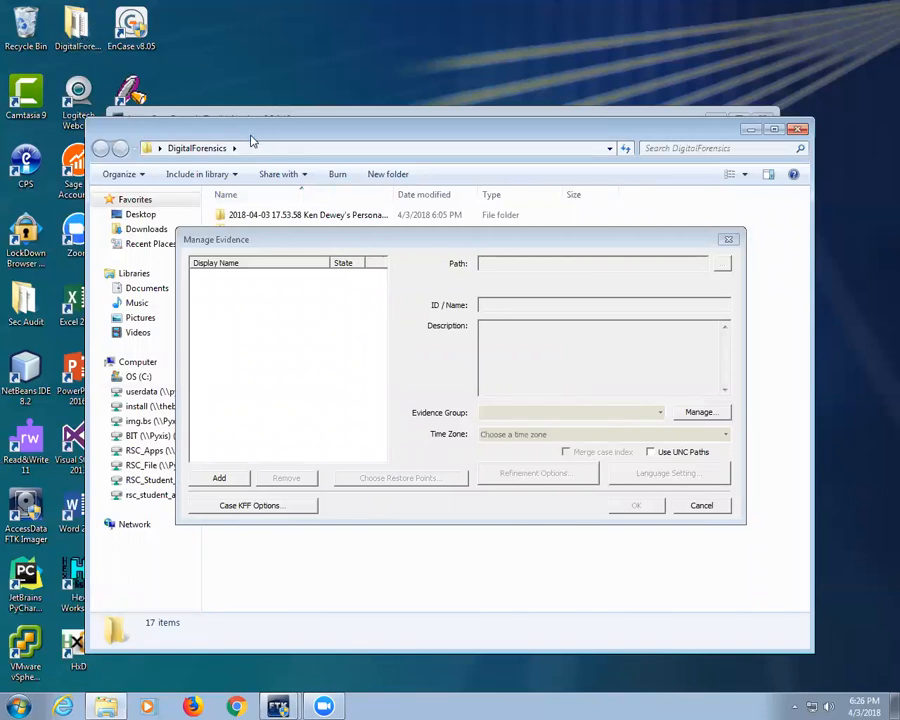
{"action": "left_click_drag", "start_coordinate": [252, 141], "coordinate": [176, 458]}
{"action": "double_click", "coordinate": [258, 664]}
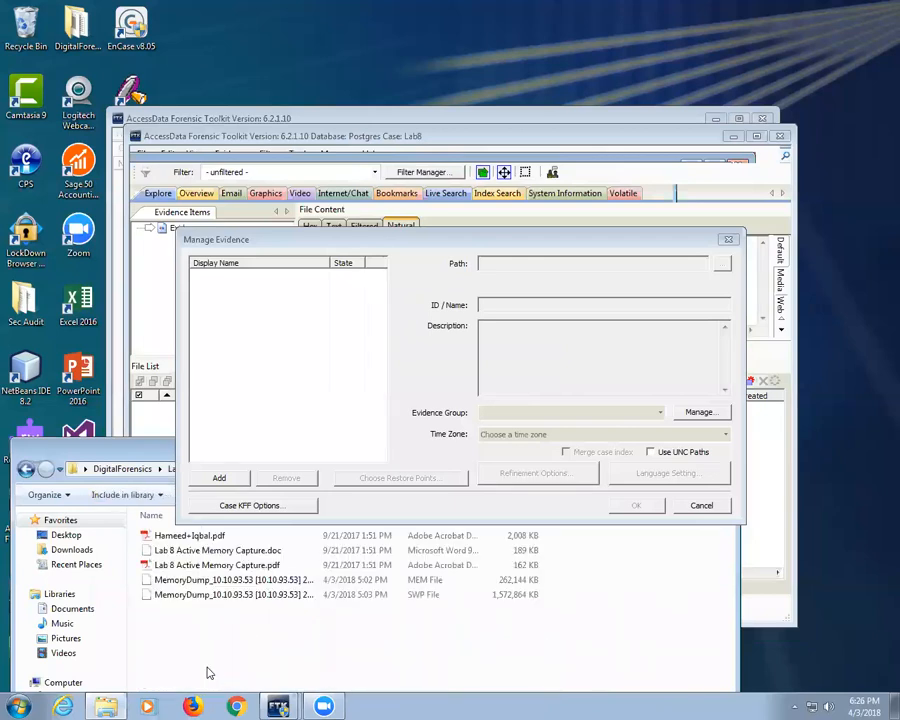
{"action": "left_click", "coordinate": [165, 565]}
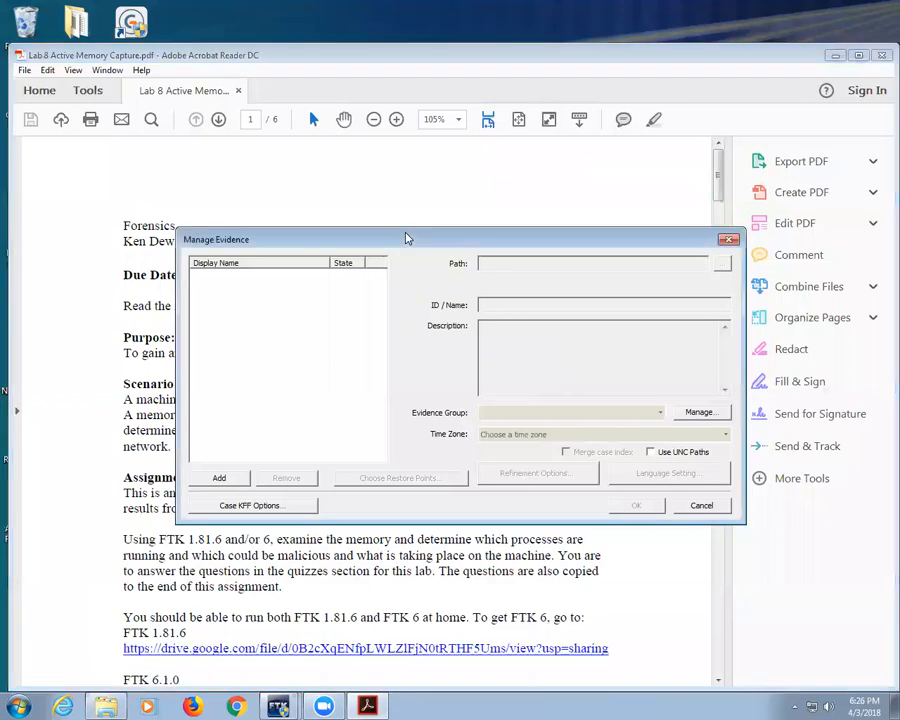
Step: Scroll the lab PDF to the Manage Evidence instructions and cancel FTK's Manage Evidence dialog
{"action": "left_click_drag", "start_coordinate": [406, 238], "coordinate": [549, 21]}
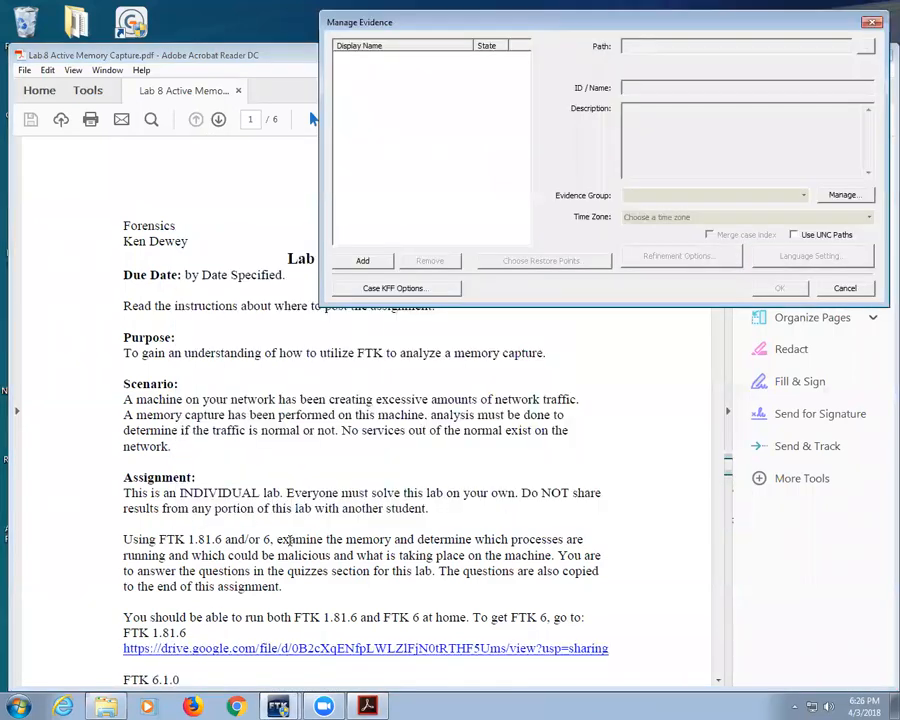
{"action": "scroll", "coordinate": [203, 568], "scroll_direction": "down", "scroll_amount": 5}
{"action": "scroll", "coordinate": [203, 568], "scroll_direction": "down", "scroll_amount": 2}
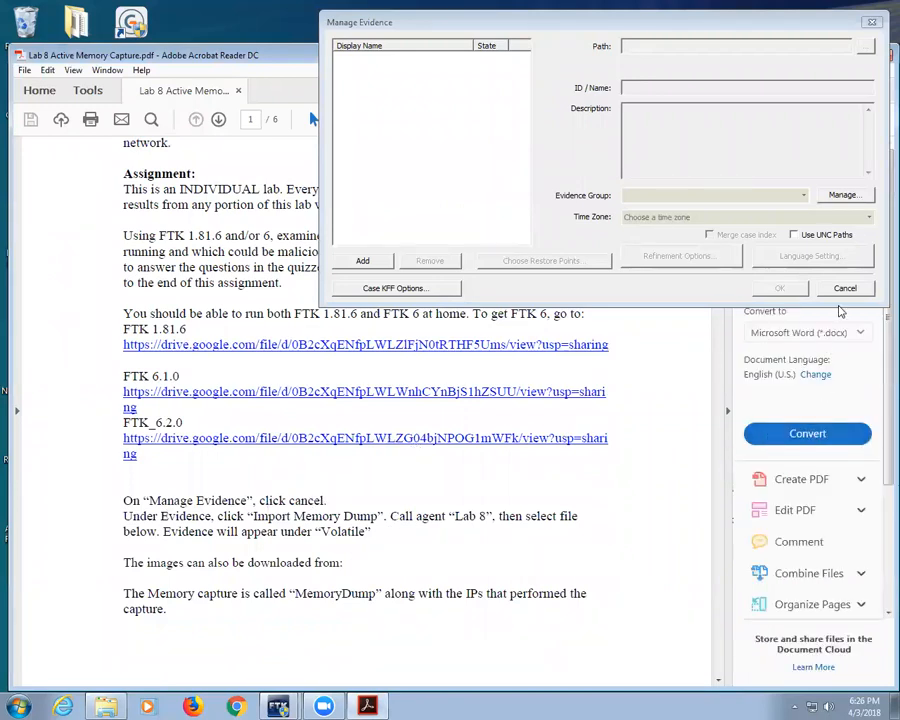
{"action": "left_click", "coordinate": [845, 289]}
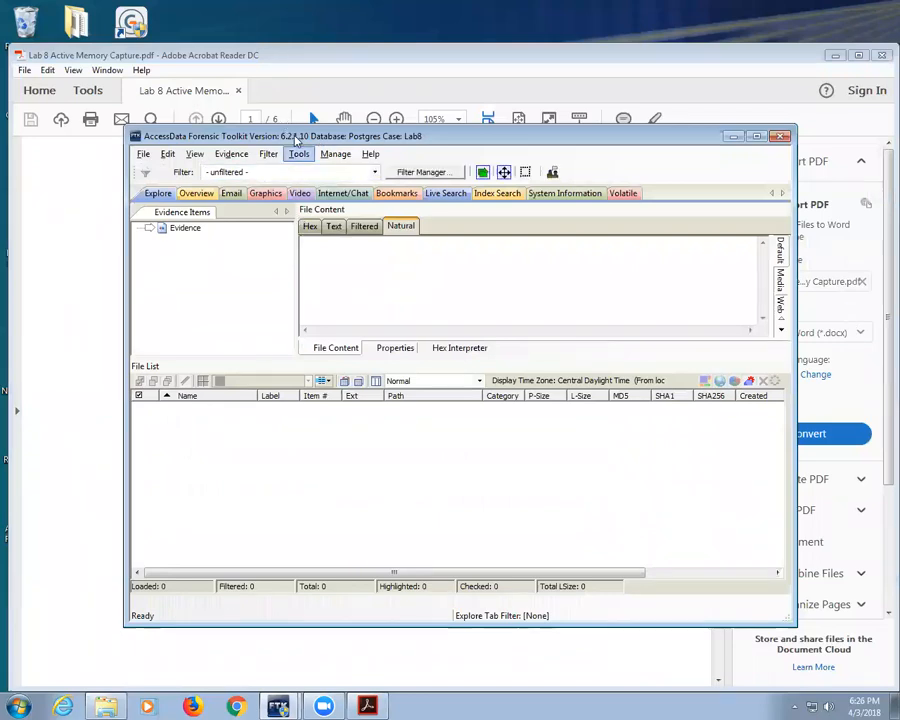
Step: Open the memory dump import dialog and add a new agent named Lab8
{"action": "left_click_drag", "start_coordinate": [295, 140], "coordinate": [337, 22]}
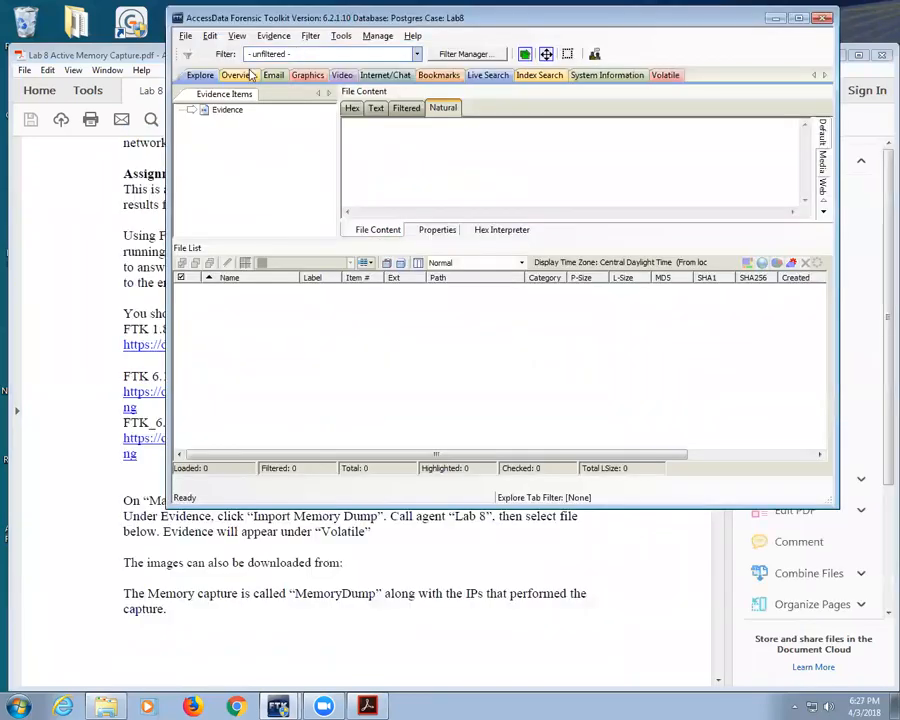
{"action": "left_click", "coordinate": [275, 38]}
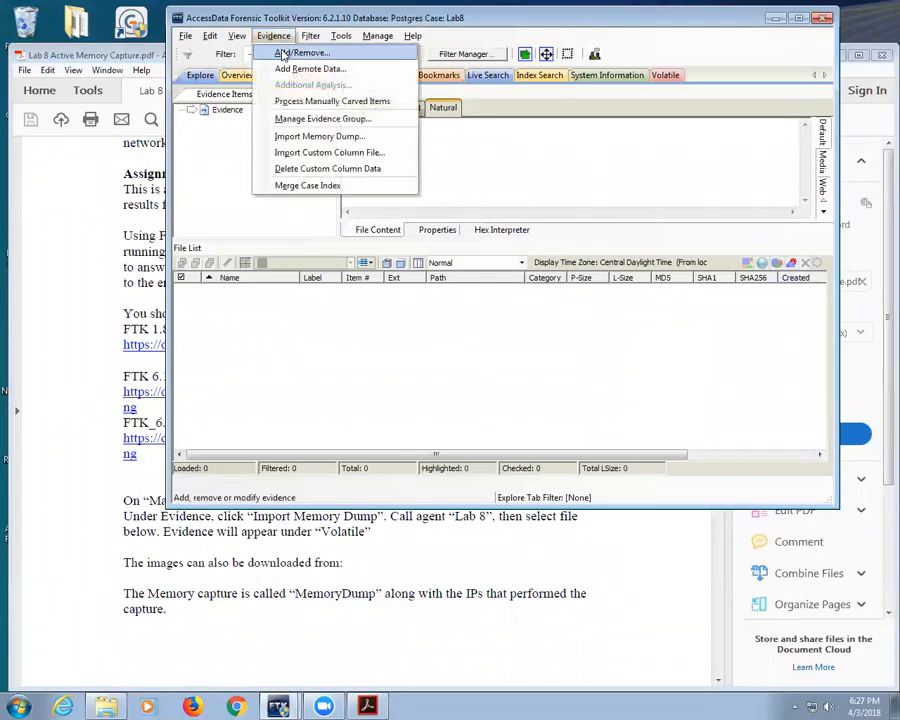
{"action": "left_click", "coordinate": [319, 137]}
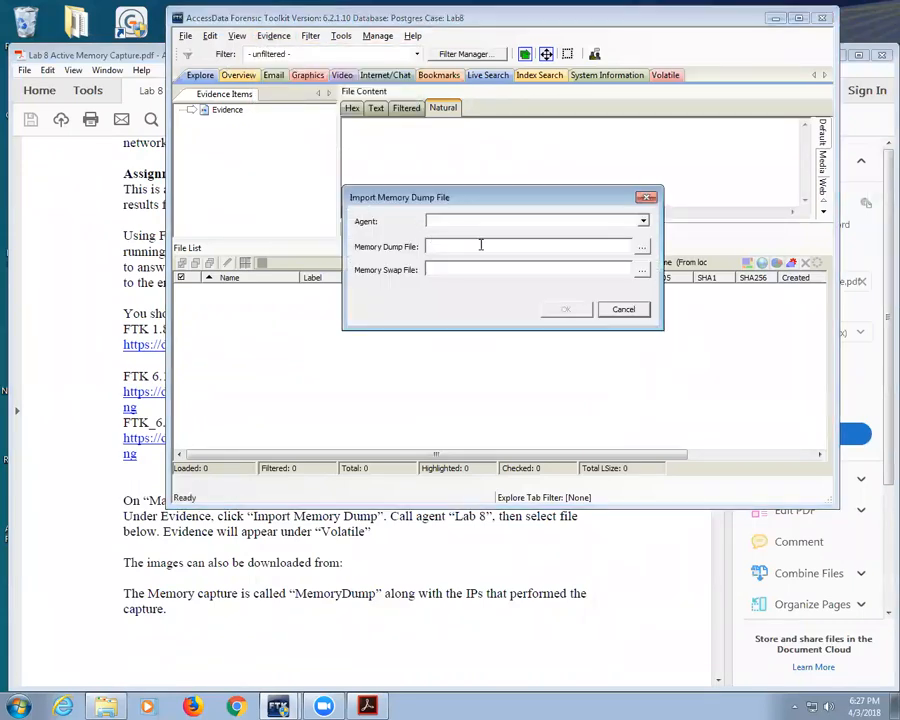
{"action": "left_click", "coordinate": [484, 223]}
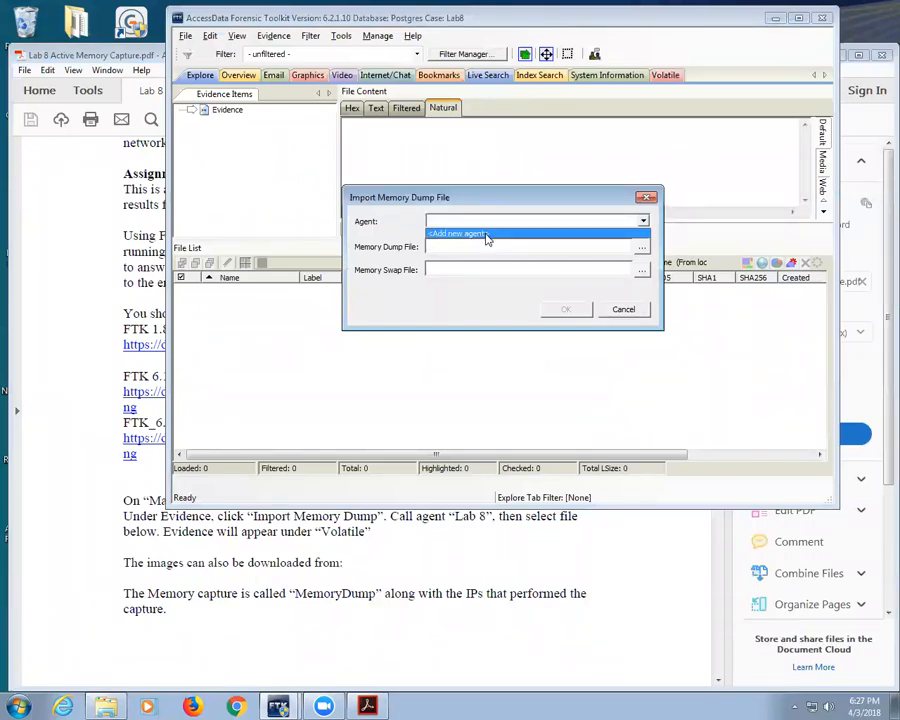
{"action": "left_click", "coordinate": [487, 236]}
{"action": "type", "text": "Lab8"}
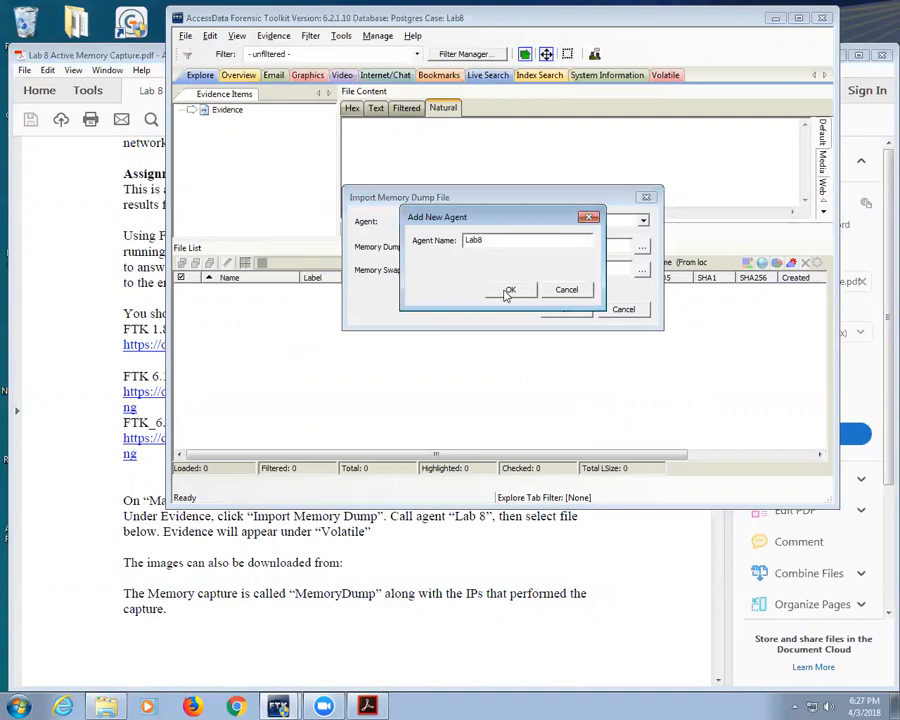
{"action": "left_click", "coordinate": [508, 289]}
Step: Select the MemoryDump .mem file as the dump file and start the import
{"action": "left_click", "coordinate": [644, 247]}
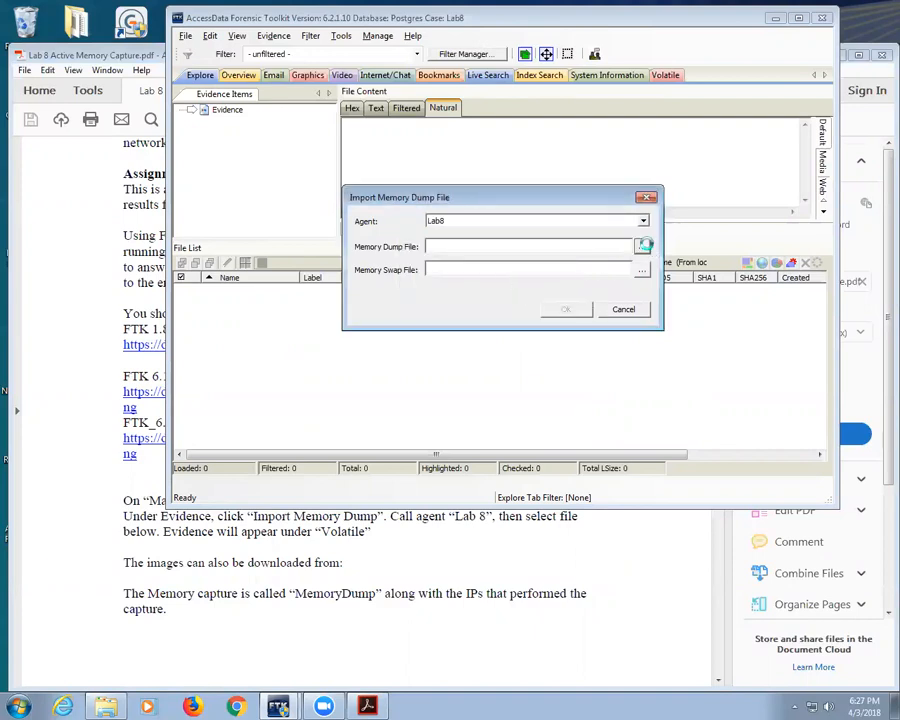
{"action": "left_click", "coordinate": [628, 302]}
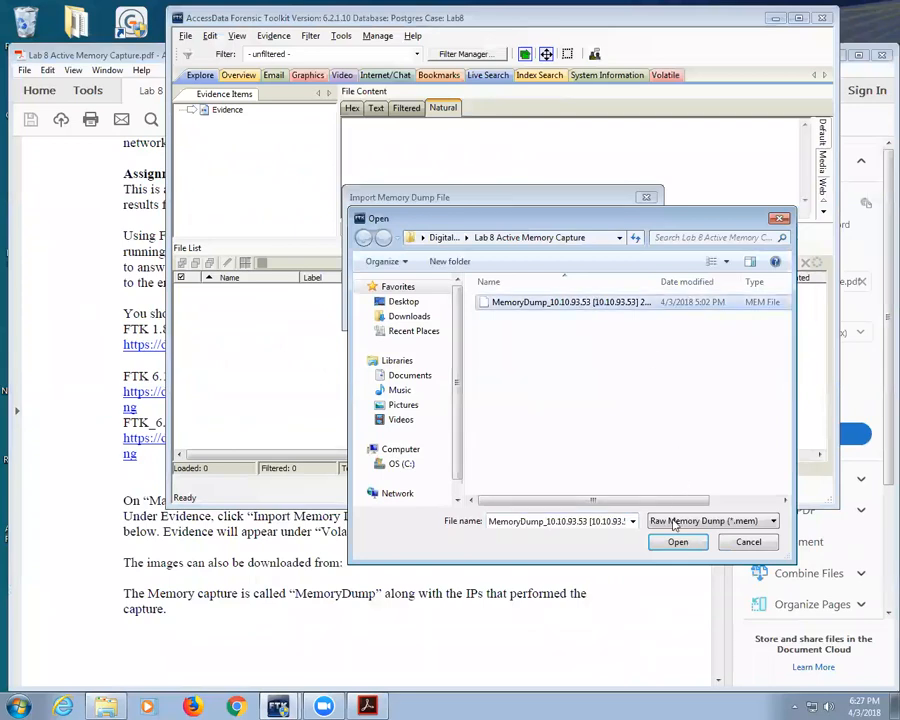
{"action": "left_click", "coordinate": [677, 542]}
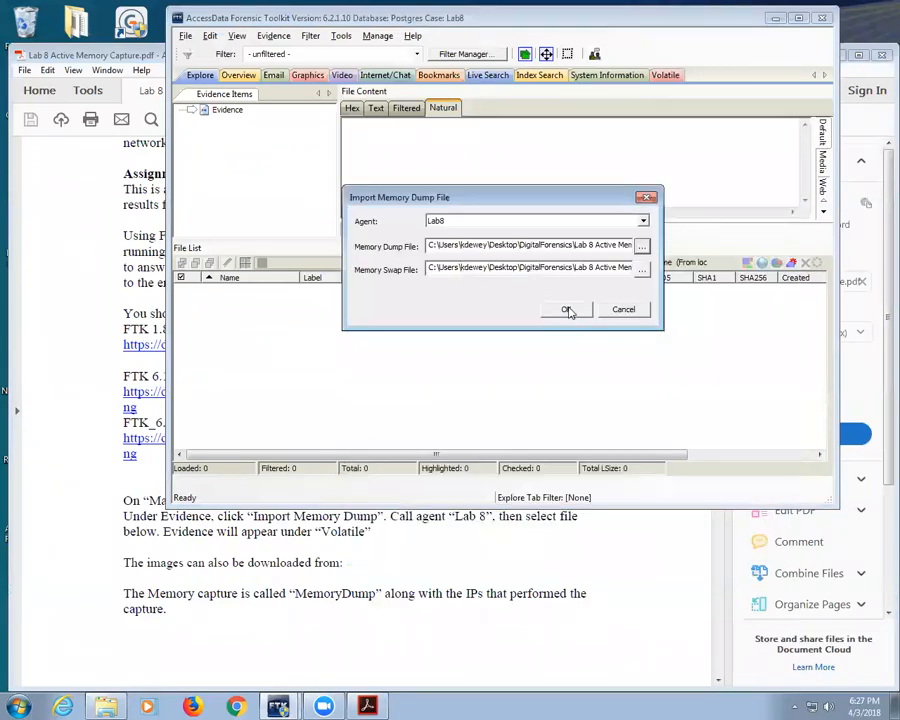
{"action": "left_click", "coordinate": [566, 311]}
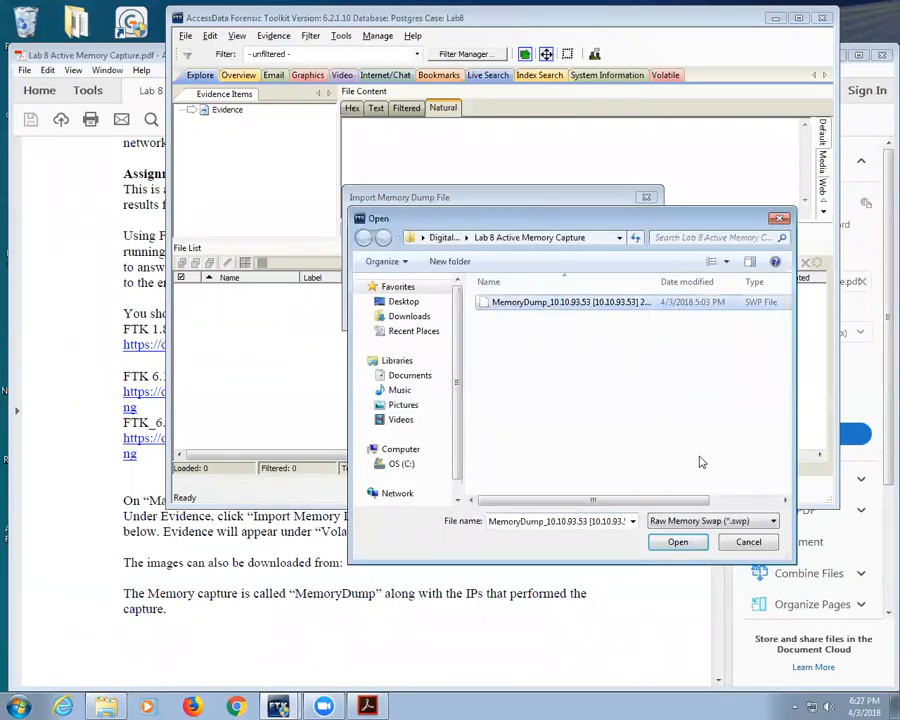
{"action": "left_click", "coordinate": [683, 543]}
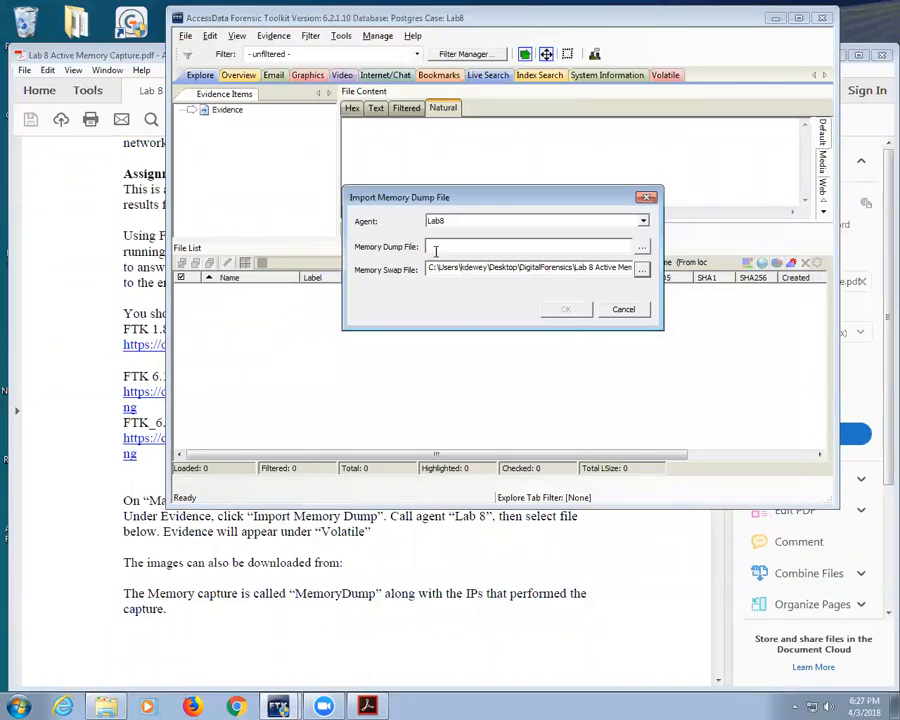
{"action": "left_click", "coordinate": [641, 246]}
{"action": "left_click", "coordinate": [530, 302]}
{"action": "left_click", "coordinate": [680, 541]}
{"action": "left_click", "coordinate": [567, 307]}
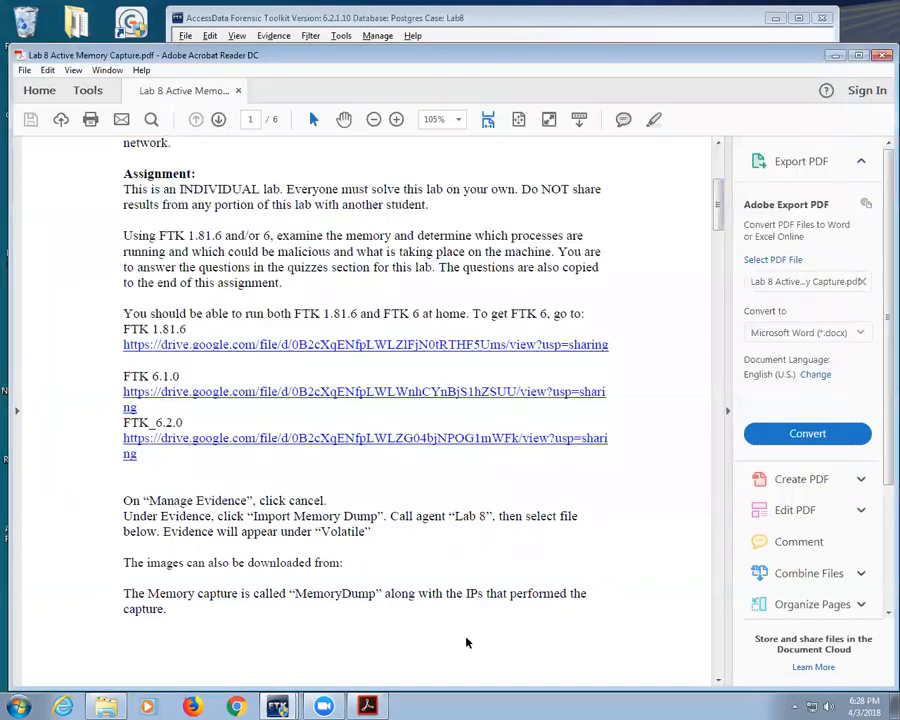
Step: After the import runs, bring the Lab 8 instructions PDF to the front
{"action": "left_click", "coordinate": [465, 642]}
Step: Scroll to the MemoryDump MEM and SWP download links, then minimize Acrobat Reader
{"action": "scroll", "coordinate": [235, 530], "scroll_direction": "down", "scroll_amount": 6}
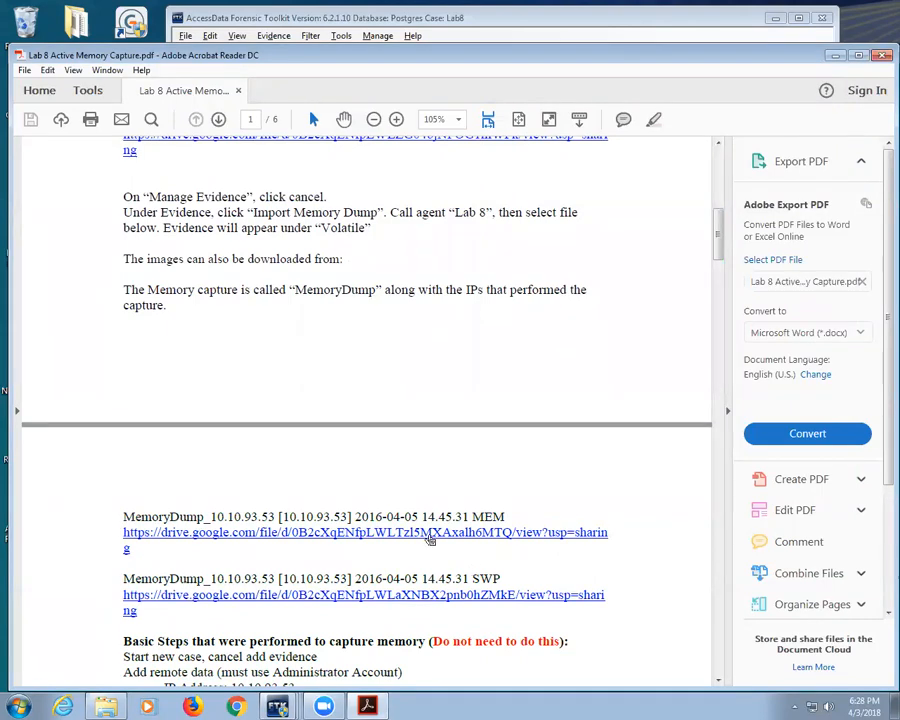
{"action": "left_click", "coordinate": [362, 704]}
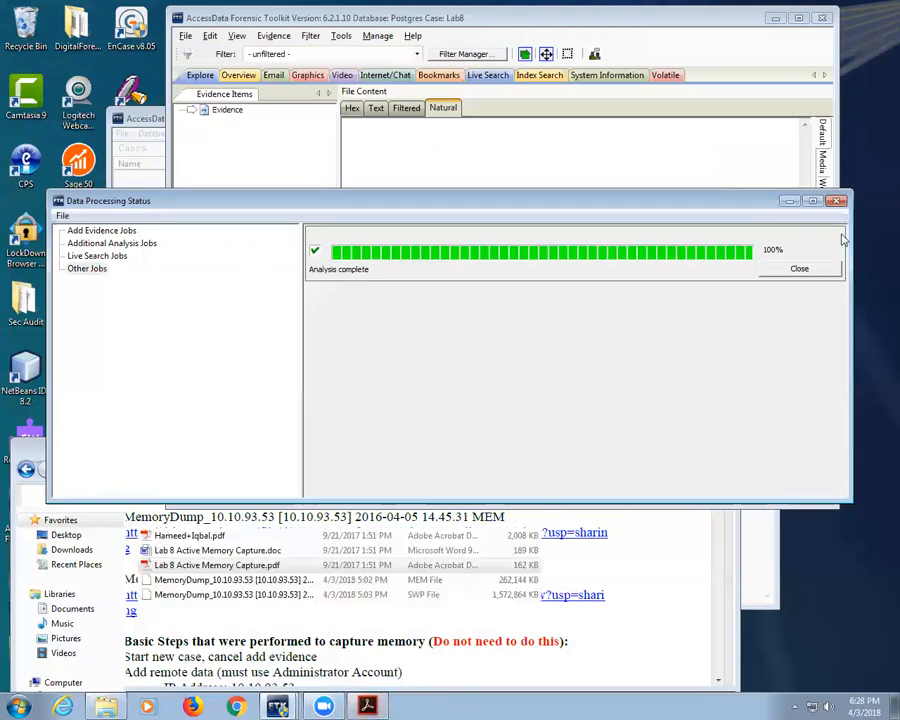
Step: Close the finished job, then show Lab8 (dump)'s 36 processes on the Volatile tab
{"action": "left_click", "coordinate": [790, 271]}
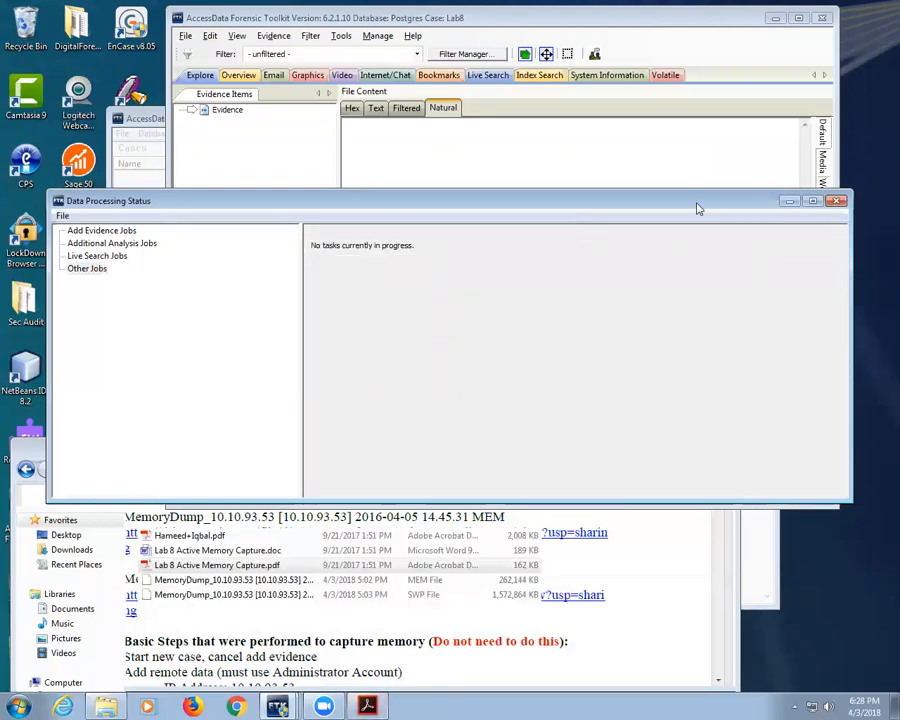
{"action": "left_click", "coordinate": [837, 200]}
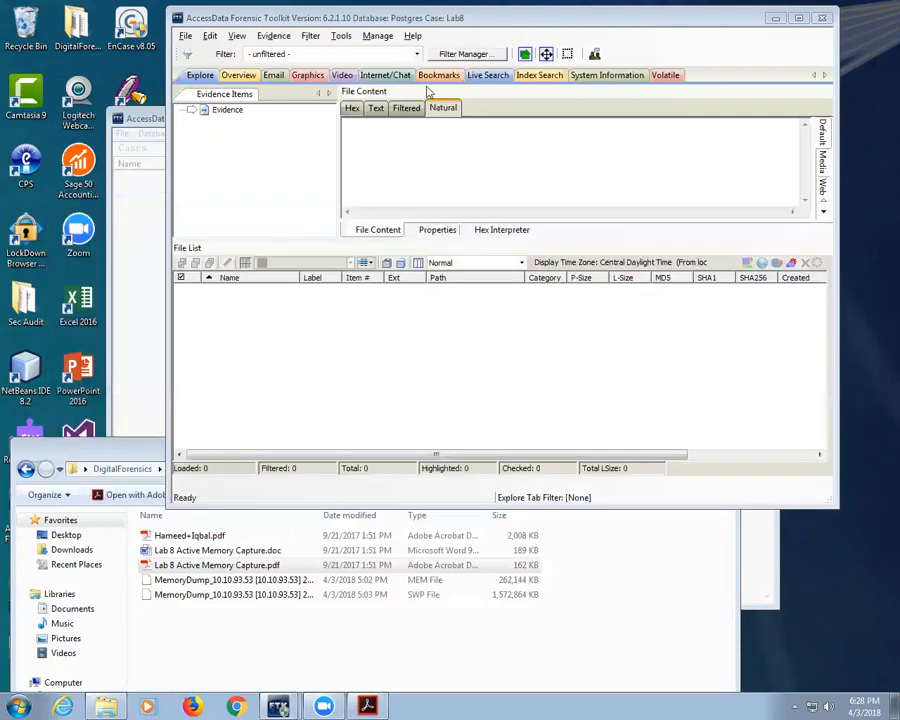
{"action": "left_click", "coordinate": [236, 76]}
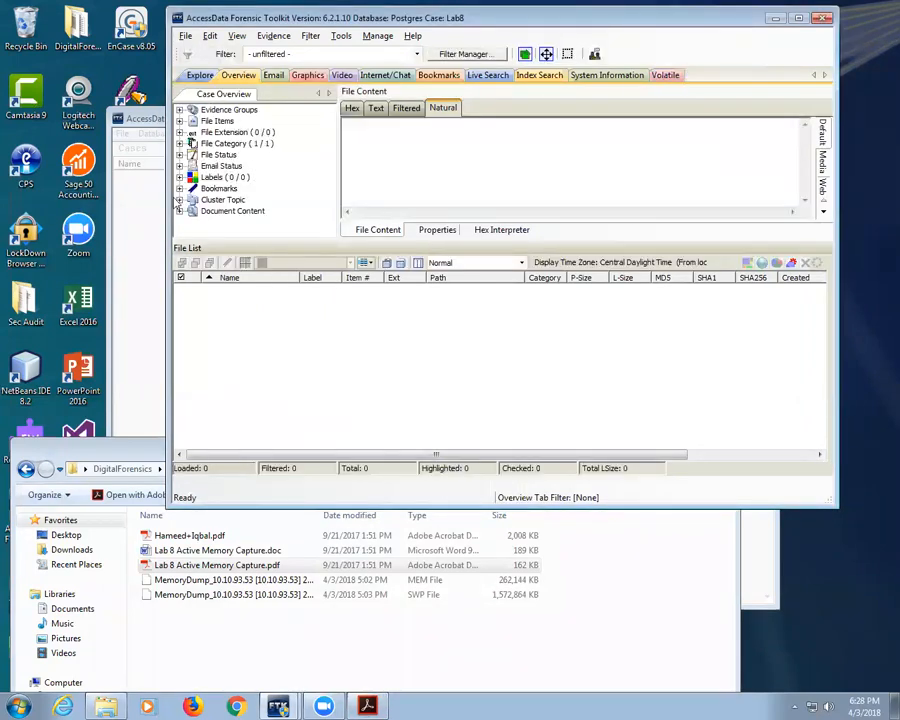
{"action": "left_click", "coordinate": [664, 75]}
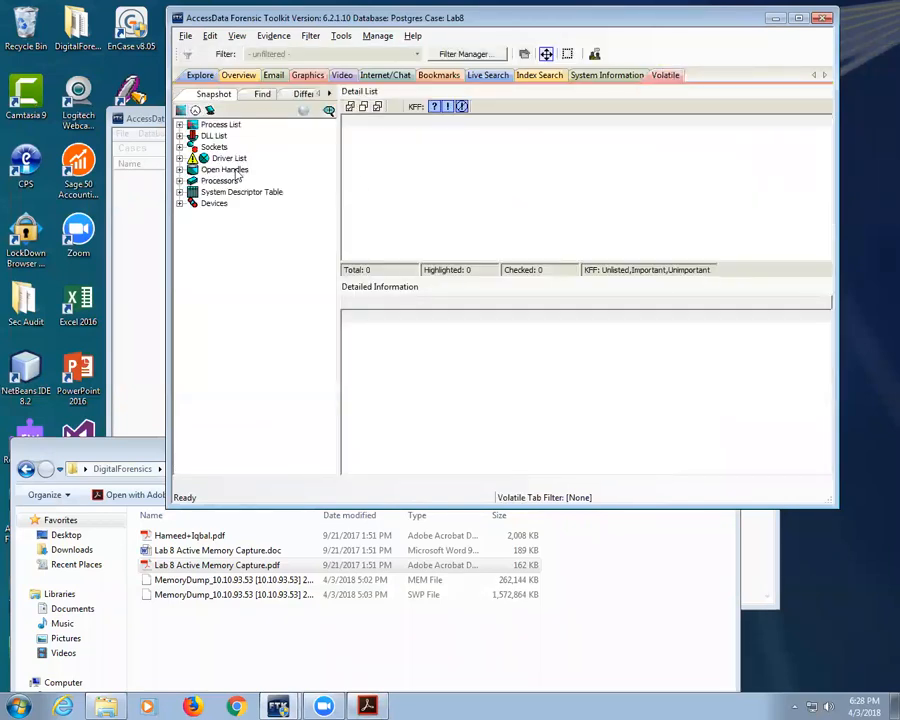
{"action": "left_click", "coordinate": [180, 125]}
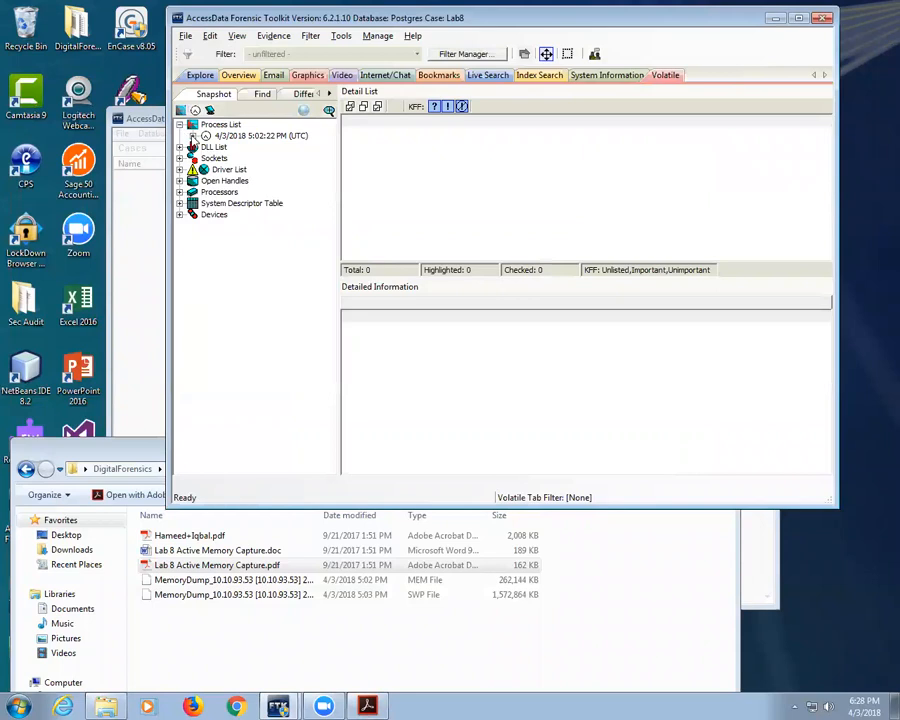
{"action": "left_click", "coordinate": [193, 136]}
{"action": "left_click", "coordinate": [238, 147]}
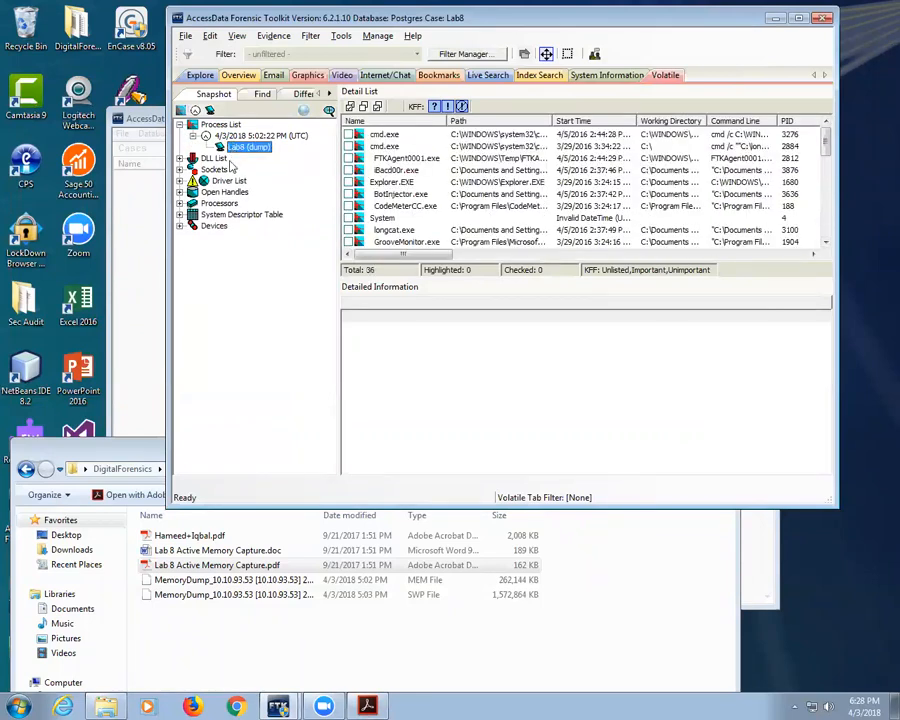
Step: Expand the DLL List and Sockets nodes in the Volatile tree and select their snapshots
{"action": "left_click", "coordinate": [180, 158]}
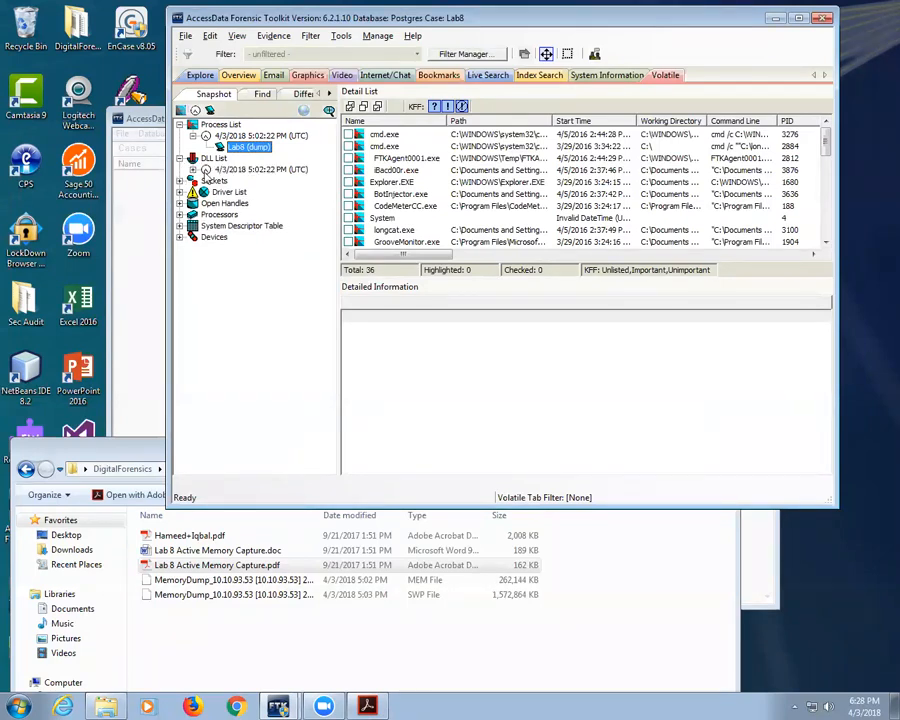
{"action": "left_click", "coordinate": [222, 170]}
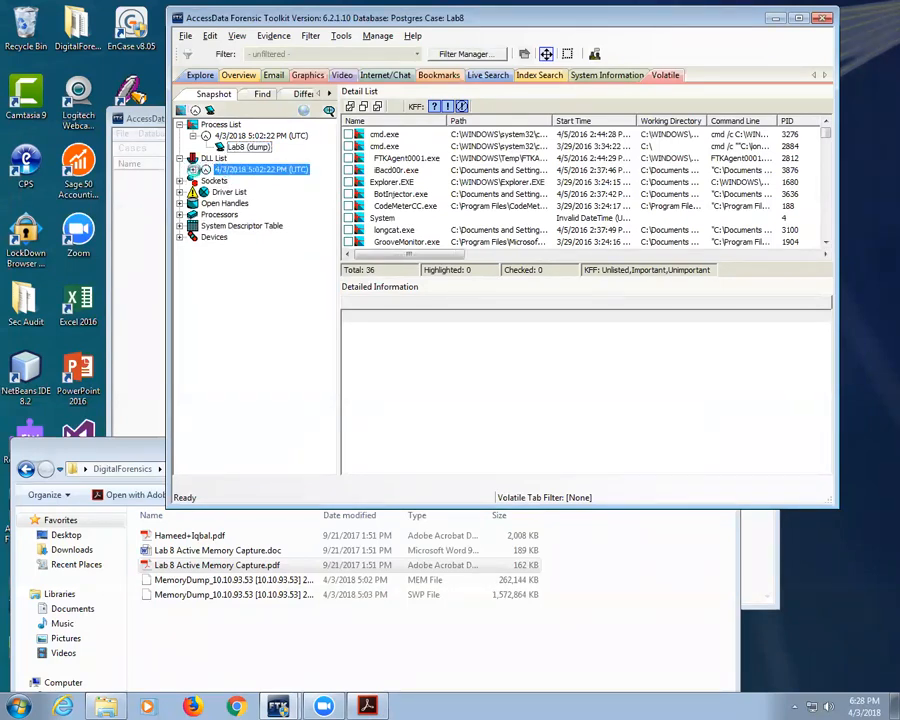
{"action": "left_click", "coordinate": [180, 180]}
{"action": "left_click", "coordinate": [205, 191]}
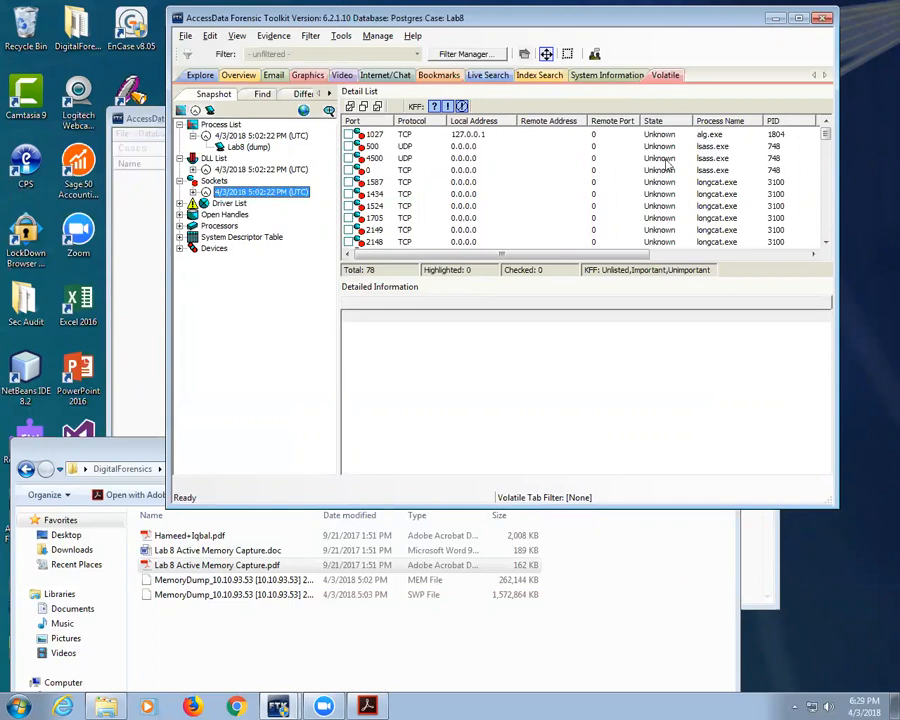
Step: Inspect the socket on port 1434, then list the 78 sockets from the Lab8 dump
{"action": "left_click_drag", "start_coordinate": [830, 143], "coordinate": [826, 192]}
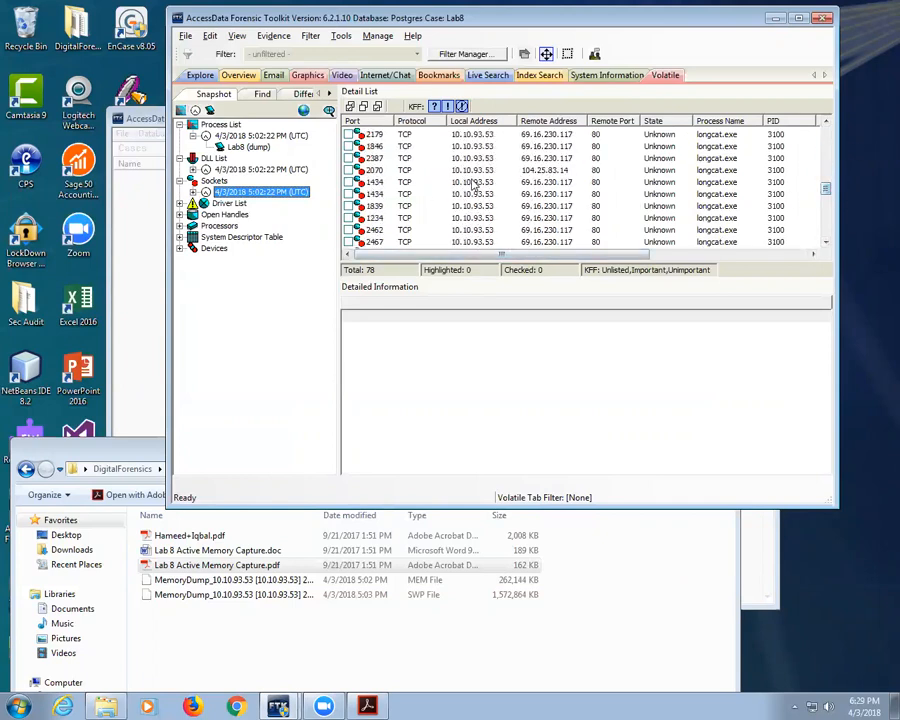
{"action": "left_click", "coordinate": [485, 183]}
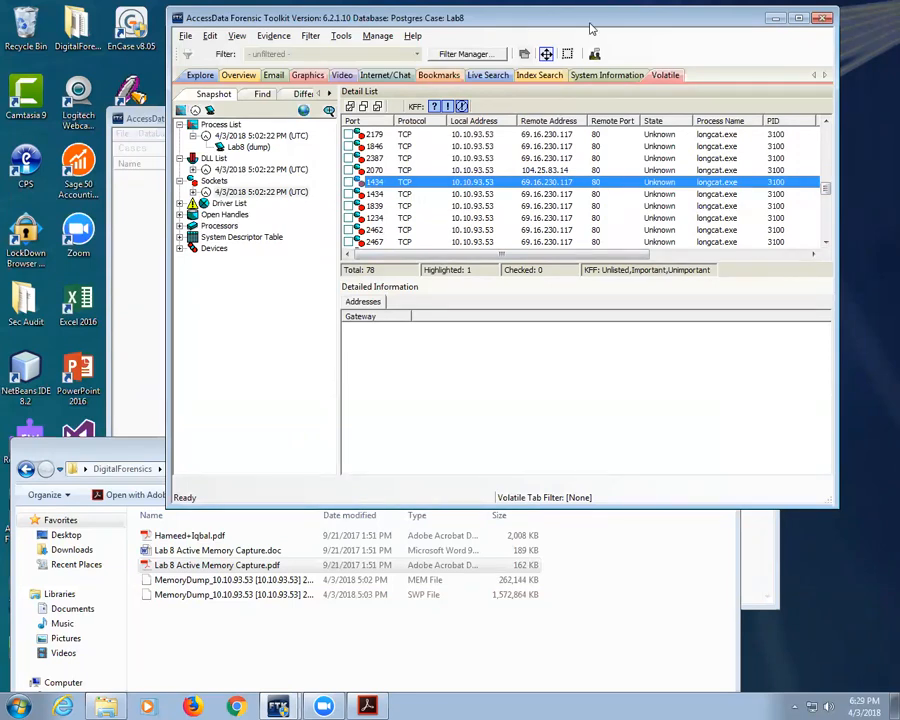
{"action": "left_click", "coordinate": [255, 191]}
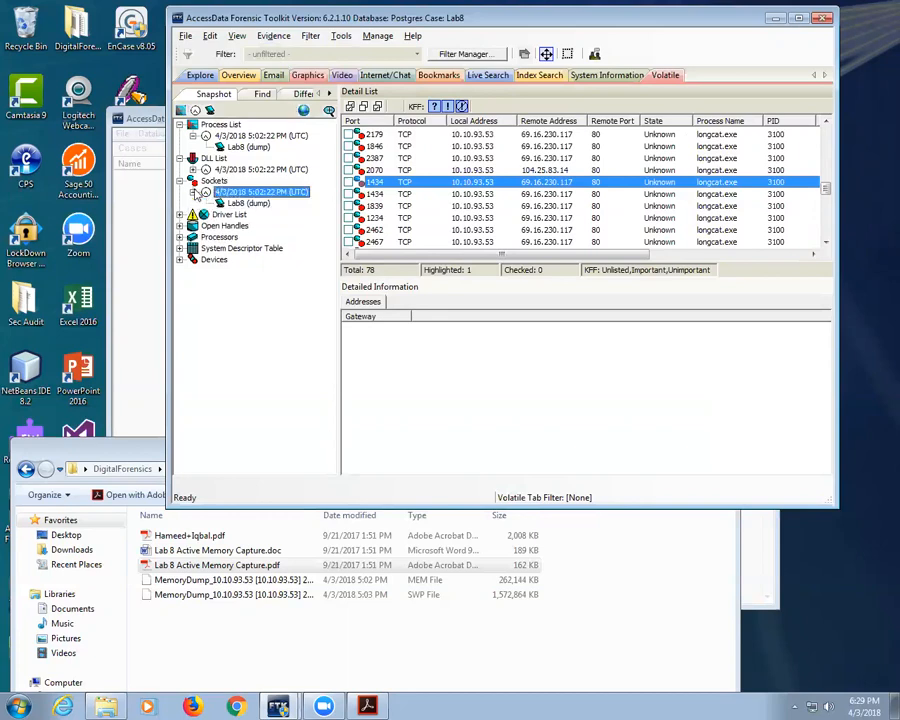
{"action": "left_click", "coordinate": [193, 191]}
{"action": "left_click", "coordinate": [248, 203]}
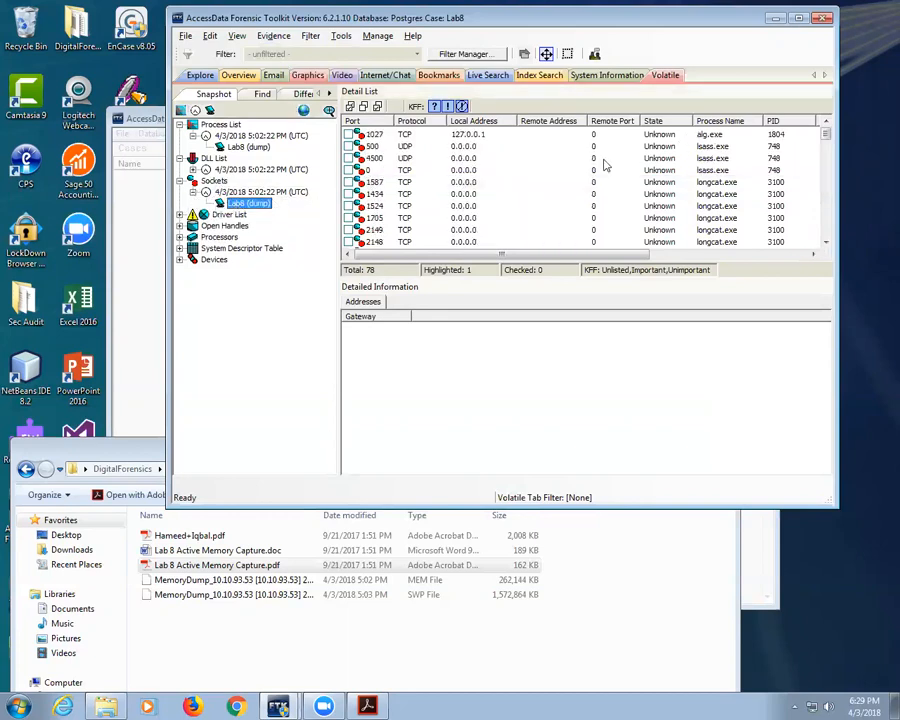
Step: Browse the Driver List snapshot, then show the 13,425 open handles from the Lab8 dump
{"action": "left_click", "coordinate": [179, 214]}
{"action": "left_click", "coordinate": [233, 226]}
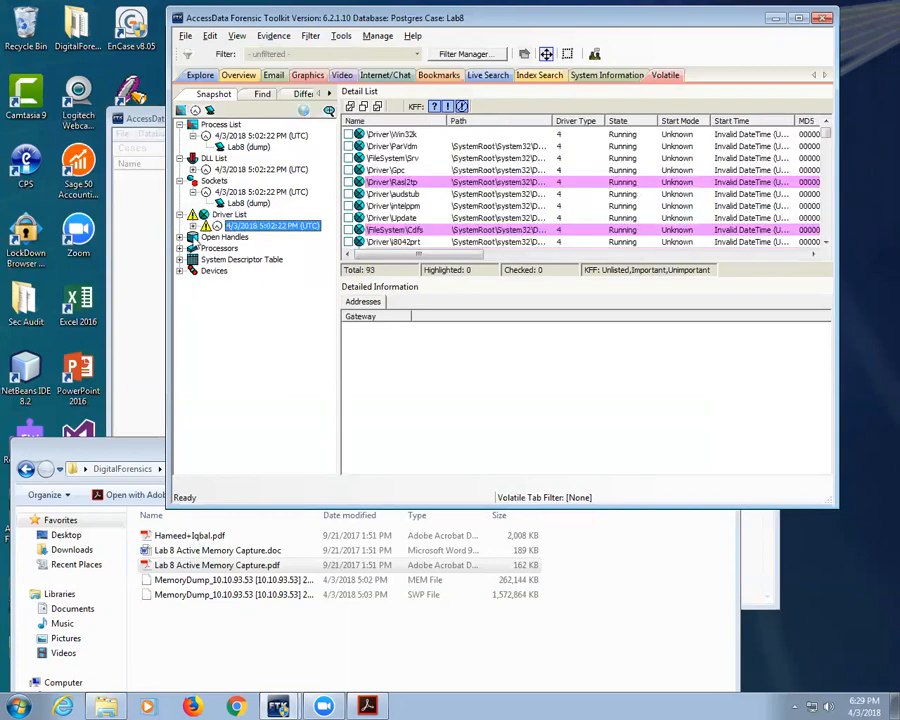
{"action": "double_click", "coordinate": [225, 237]}
{"action": "left_click", "coordinate": [228, 248]}
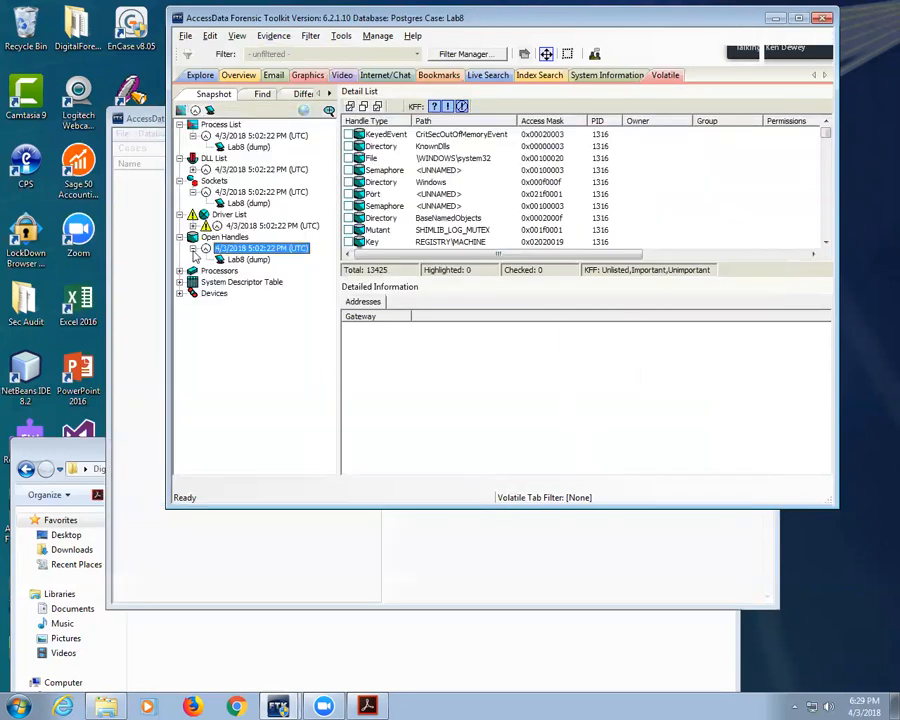
{"action": "left_click", "coordinate": [240, 259]}
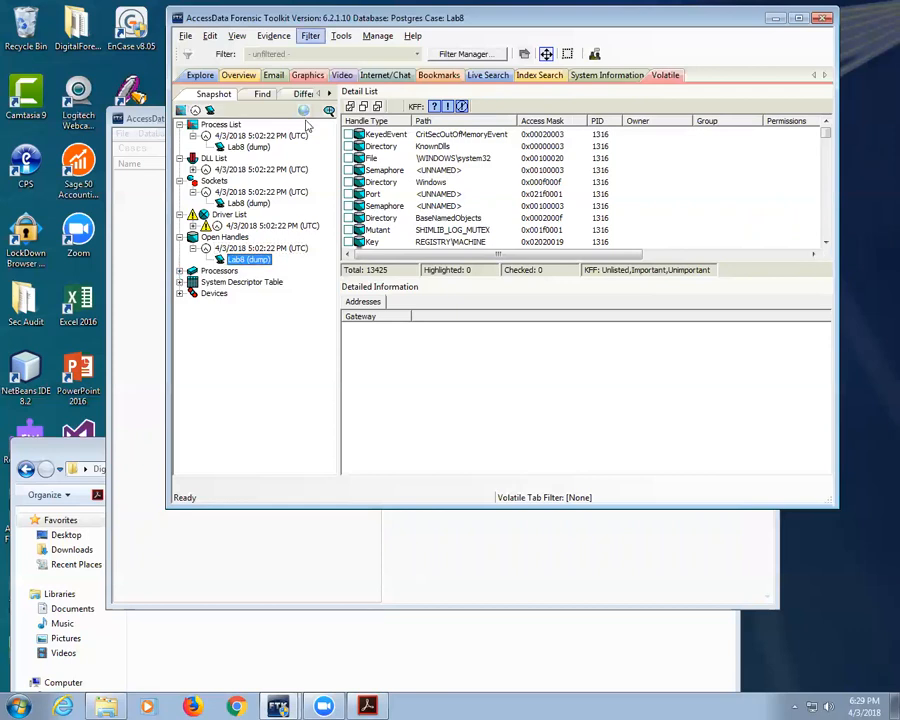
Step: Back on the 36-process list, view DLLs loaded by CodeMeterCC.exe, spoolsv.exe and CodeMeter.exe
{"action": "left_click", "coordinate": [248, 147]}
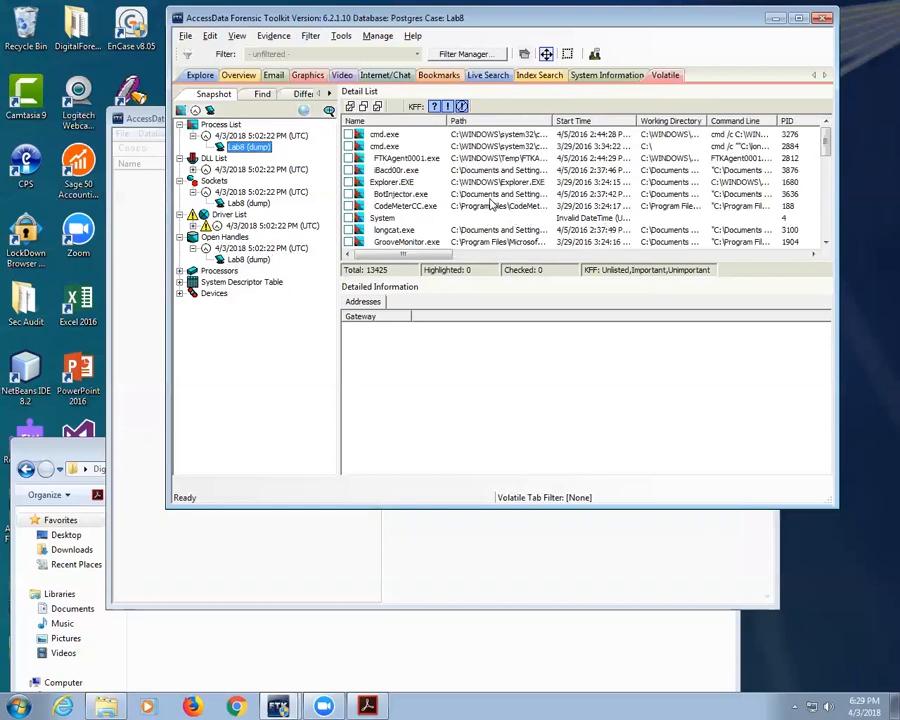
{"action": "left_click", "coordinate": [405, 206]}
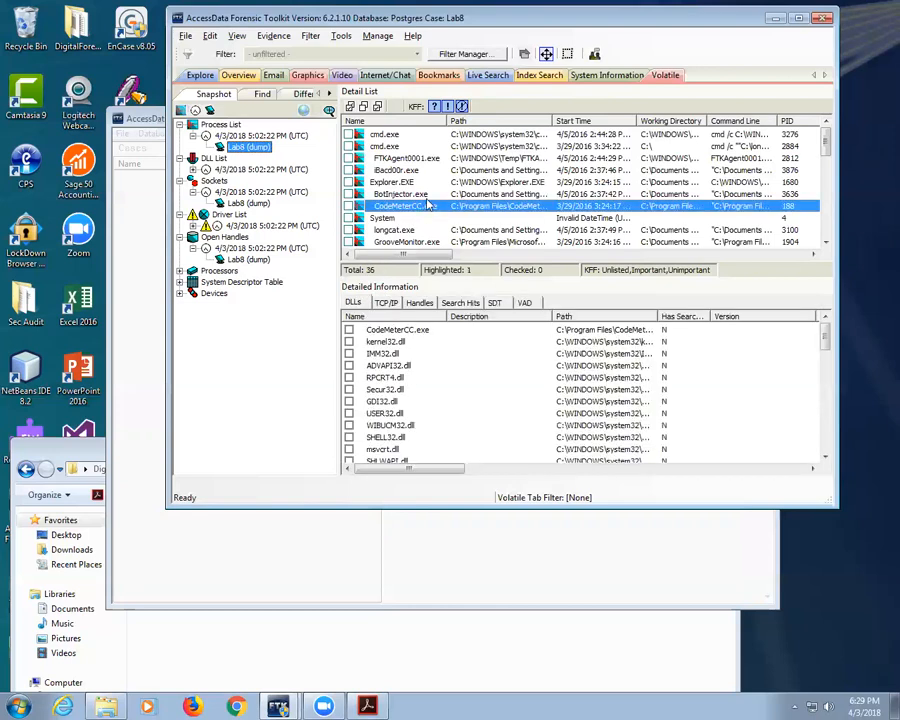
{"action": "scroll", "coordinate": [453, 195], "scroll_direction": "down", "scroll_amount": 6}
{"action": "scroll", "coordinate": [453, 195], "scroll_direction": "down", "scroll_amount": 2}
{"action": "left_click", "coordinate": [455, 206]}
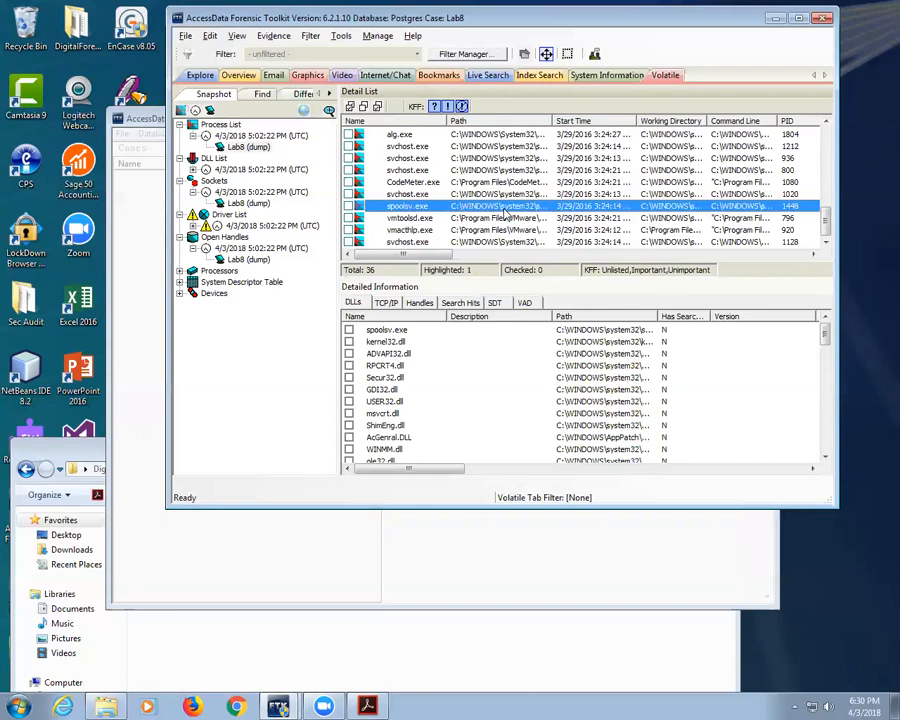
{"action": "left_click", "coordinate": [460, 184]}
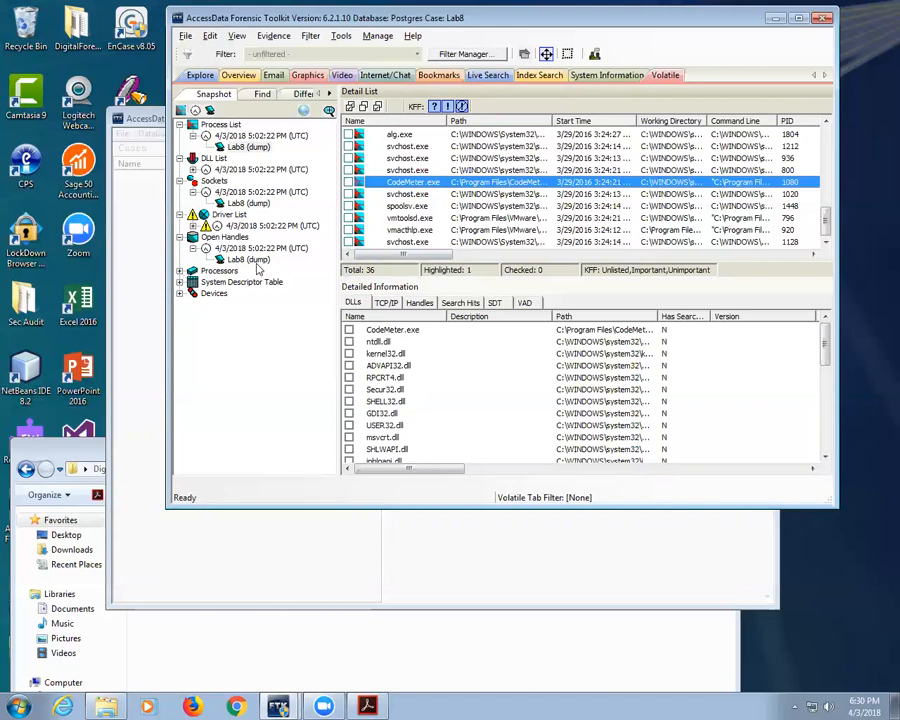
Step: In the lab PDF, select the Add remote data line and the IP 10.10.93.53
{"action": "left_click", "coordinate": [368, 706]}
{"action": "scroll", "coordinate": [357, 496], "scroll_direction": "down", "scroll_amount": 10}
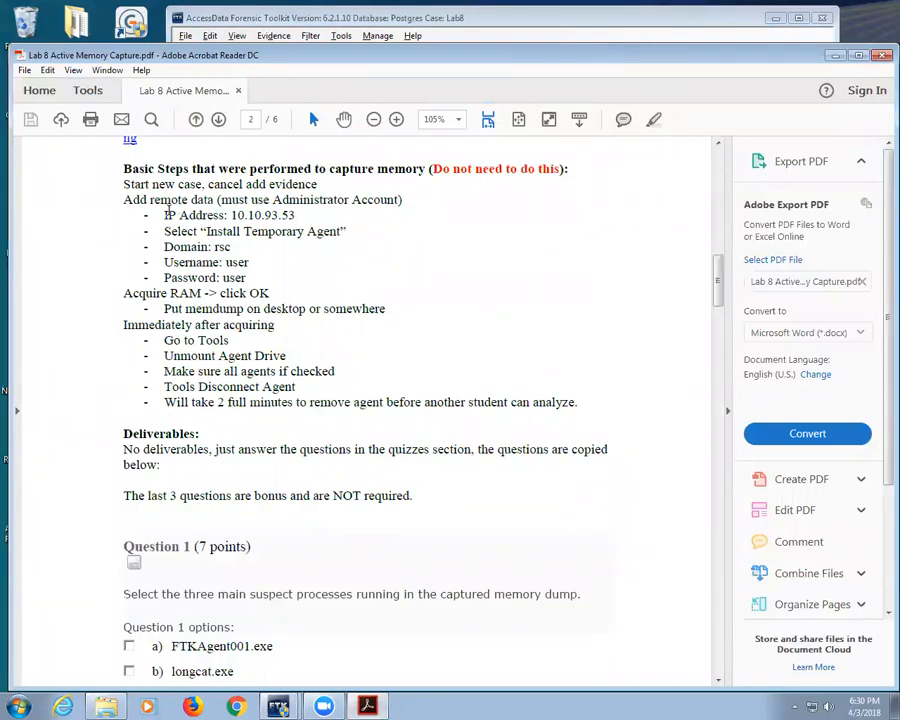
{"action": "left_click_drag", "start_coordinate": [124, 200], "coordinate": [349, 200]}
{"action": "left_click_drag", "start_coordinate": [227, 215], "coordinate": [298, 216]}
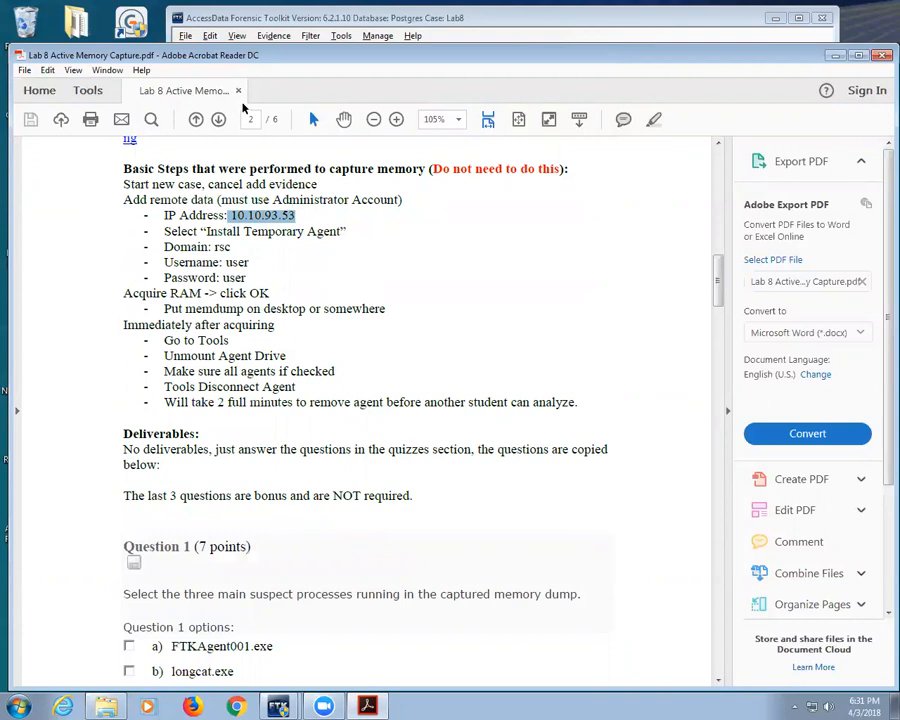
{"action": "left_click", "coordinate": [156, 199]}
{"action": "left_click_drag", "start_coordinate": [150, 199], "coordinate": [265, 201]}
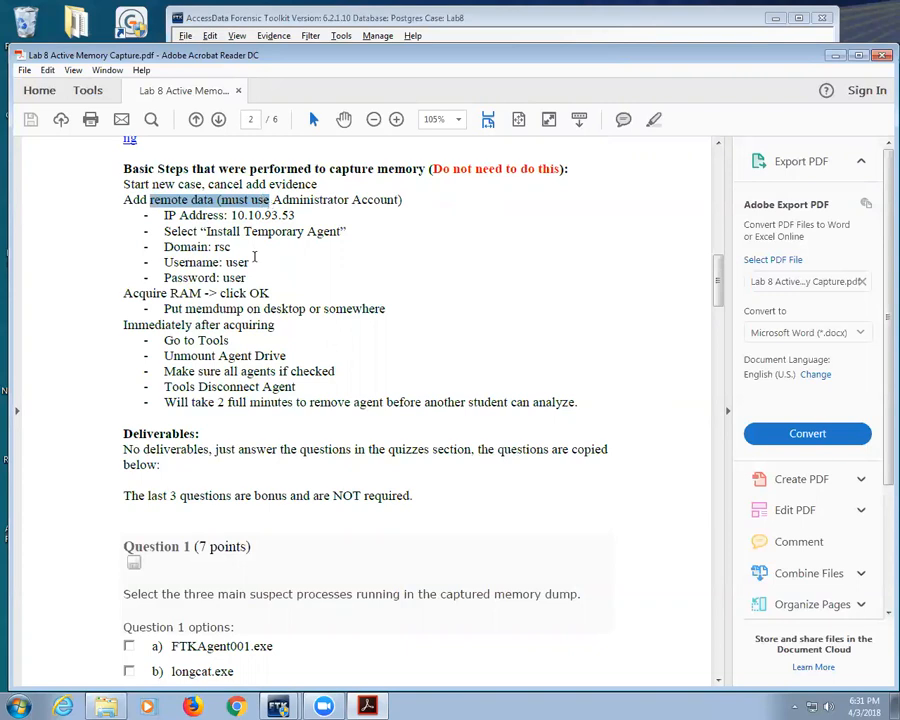
Step: Select the Acquire RAM, Unmount Agent Drive and two-minute agent removal lines
{"action": "left_click_drag", "start_coordinate": [297, 290], "coordinate": [164, 277]}
{"action": "left_click_drag", "start_coordinate": [123, 325], "coordinate": [274, 326]}
{"action": "triple_click", "coordinate": [198, 356]}
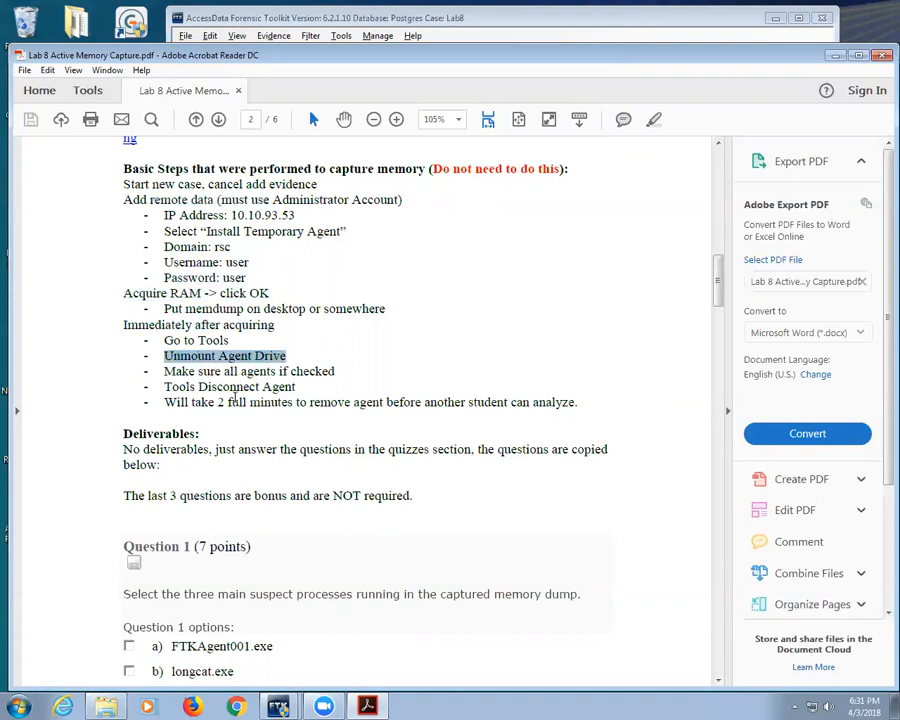
{"action": "left_click_drag", "start_coordinate": [217, 402], "coordinate": [479, 402]}
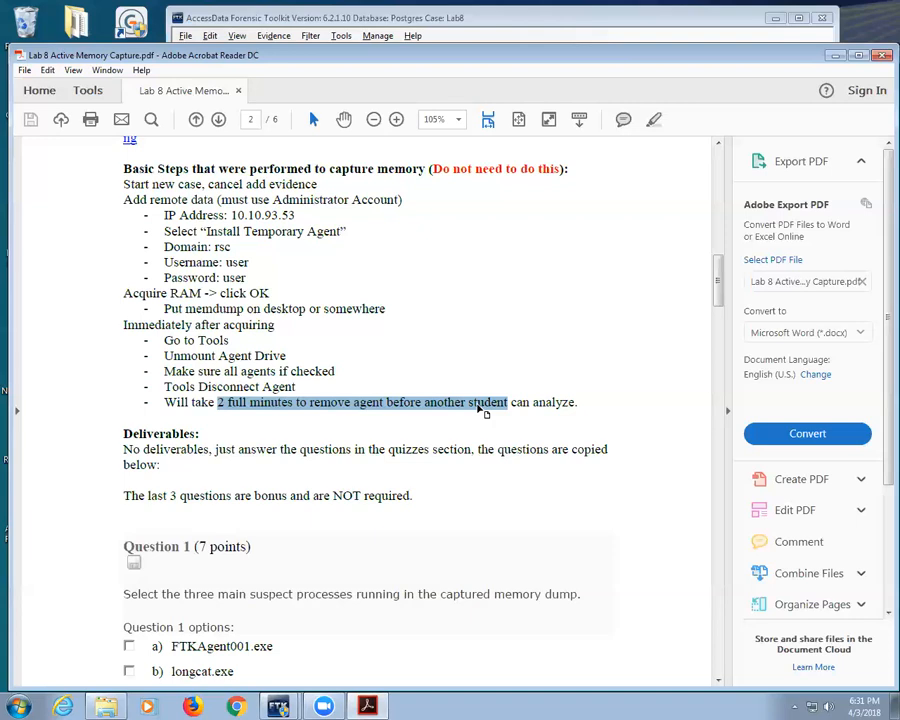
Step: Highlight Question 1's 'three main suspect processes' wording and the Codemeter.exe option
{"action": "scroll", "coordinate": [310, 460], "scroll_direction": "down", "scroll_amount": 6}
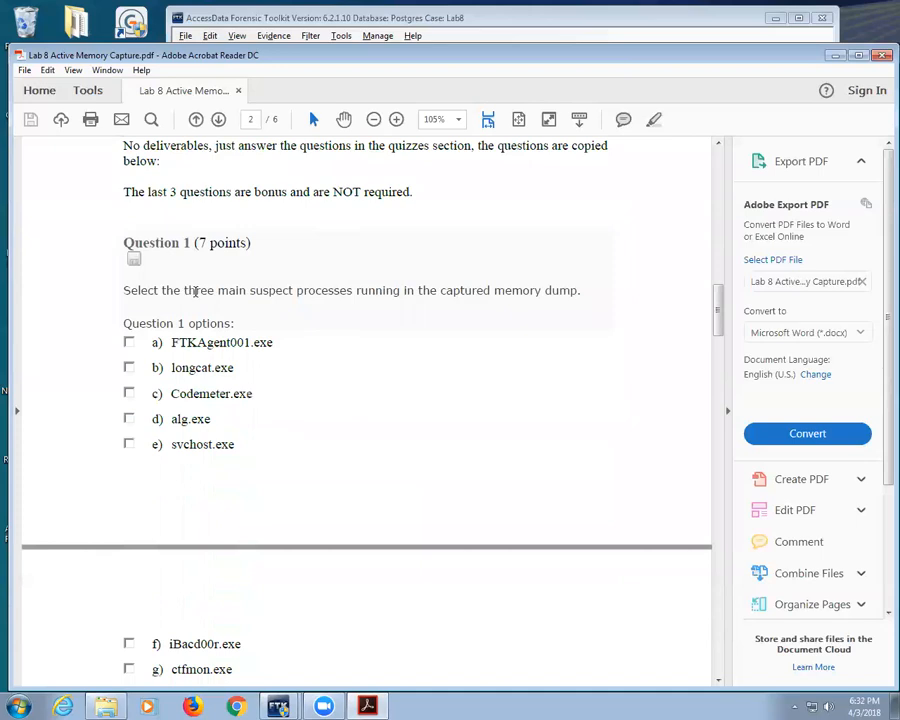
{"action": "left_click_drag", "start_coordinate": [184, 290], "coordinate": [423, 293]}
{"action": "left_click_drag", "start_coordinate": [176, 394], "coordinate": [255, 396]}
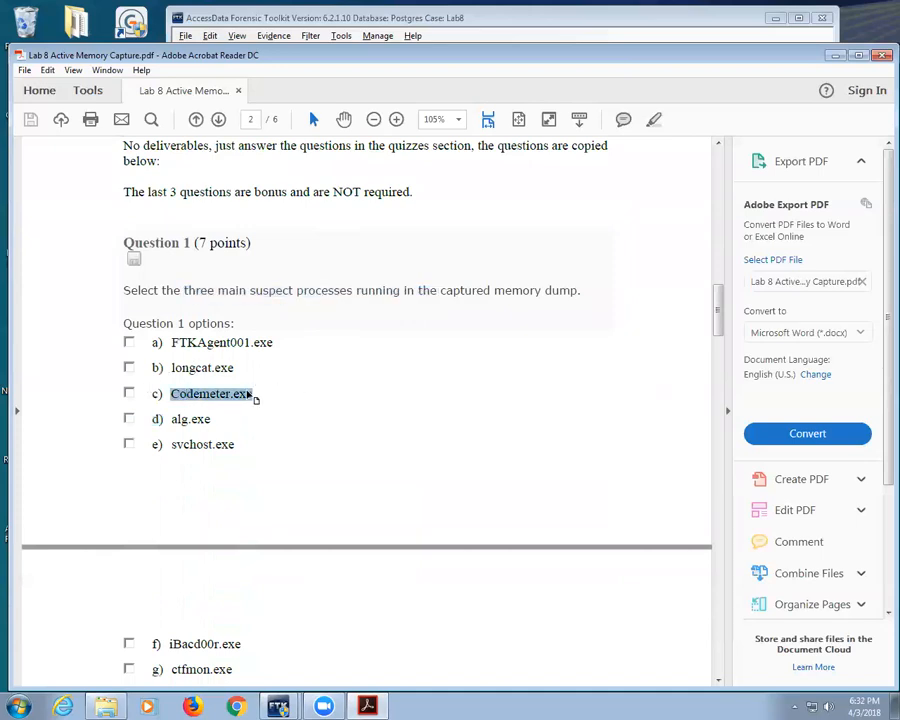
Step: Highlight the 'properly formatted IPv4' wording in Questions 2 and 3, then bring FTK forward
{"action": "scroll", "coordinate": [245, 387], "scroll_direction": "down", "scroll_amount": 8}
{"action": "scroll", "coordinate": [245, 390], "scroll_direction": "down", "scroll_amount": 4}
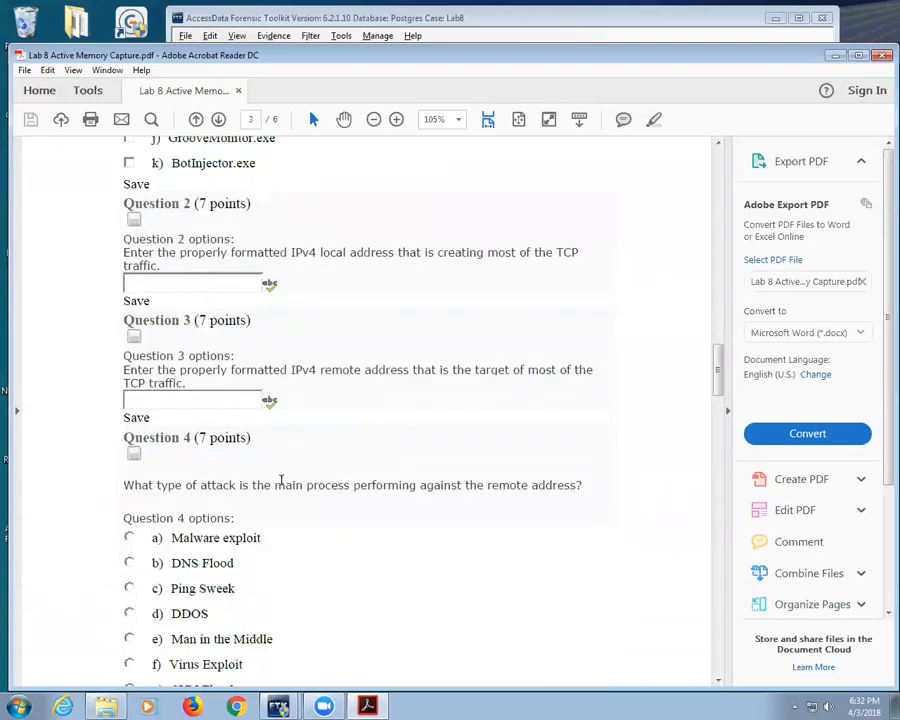
{"action": "left_click_drag", "start_coordinate": [231, 254], "coordinate": [412, 254]}
{"action": "left_click", "coordinate": [299, 250]}
{"action": "left_click_drag", "start_coordinate": [179, 252], "coordinate": [394, 253]}
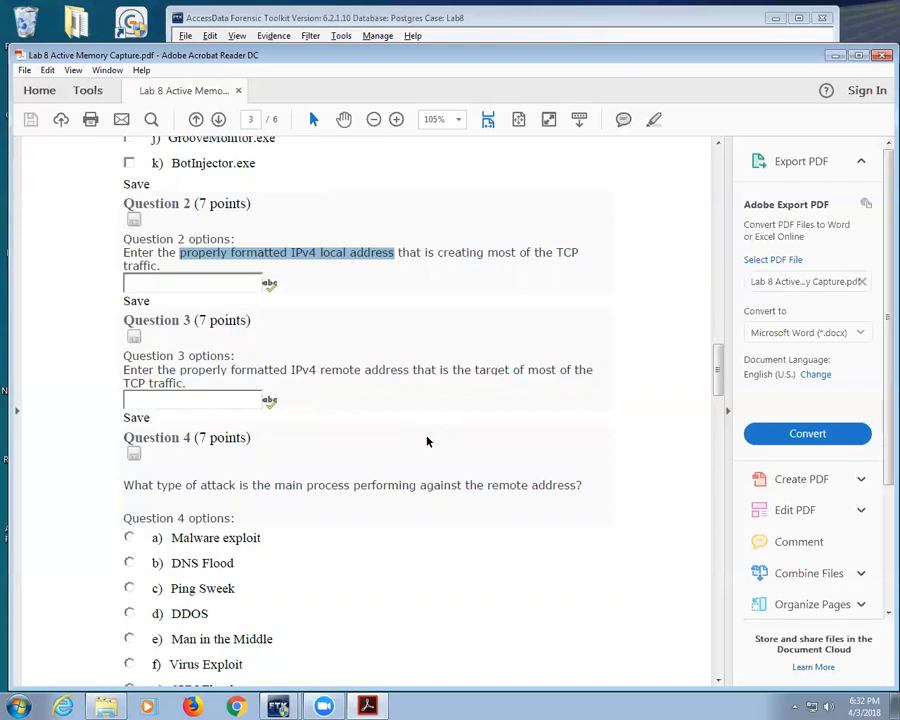
{"action": "scroll", "coordinate": [287, 402], "scroll_direction": "down", "scroll_amount": 3}
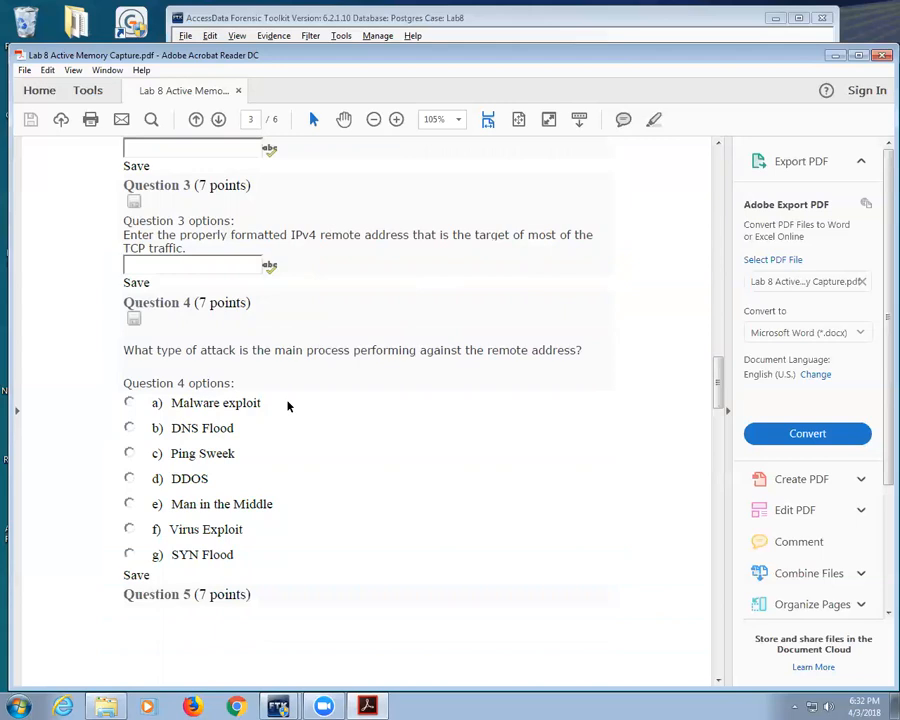
{"action": "left_click_drag", "start_coordinate": [277, 233], "coordinate": [409, 234]}
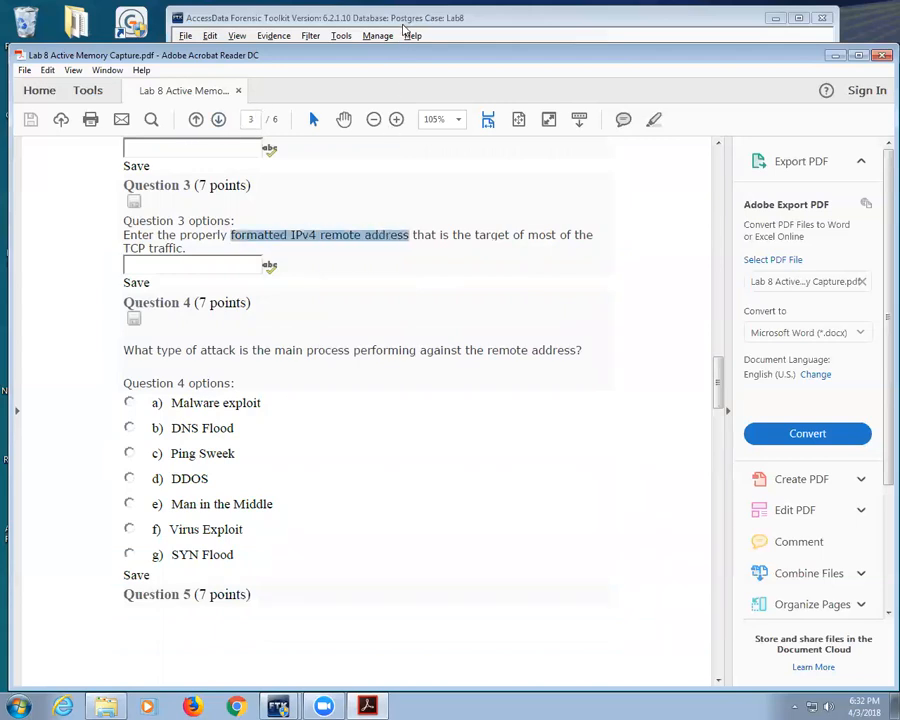
{"action": "left_click", "coordinate": [405, 30]}
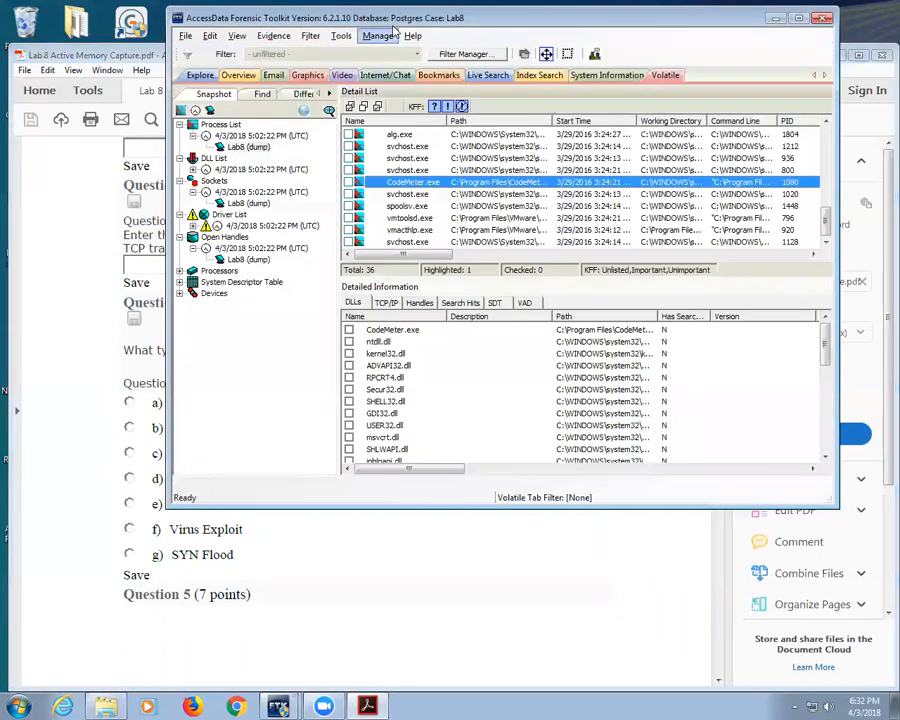
Step: List the Lab8 dump's sockets, select the connection on local port 2230, then return to the PDF
{"action": "left_click", "coordinate": [246, 203]}
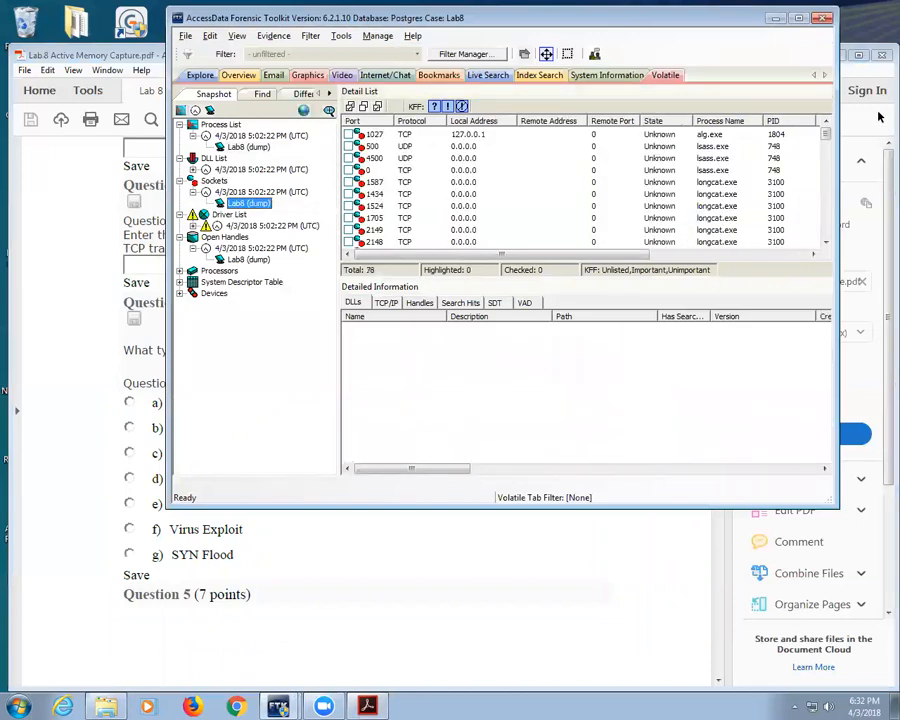
{"action": "left_click_drag", "start_coordinate": [828, 133], "coordinate": [828, 178]}
{"action": "left_click", "coordinate": [485, 183]}
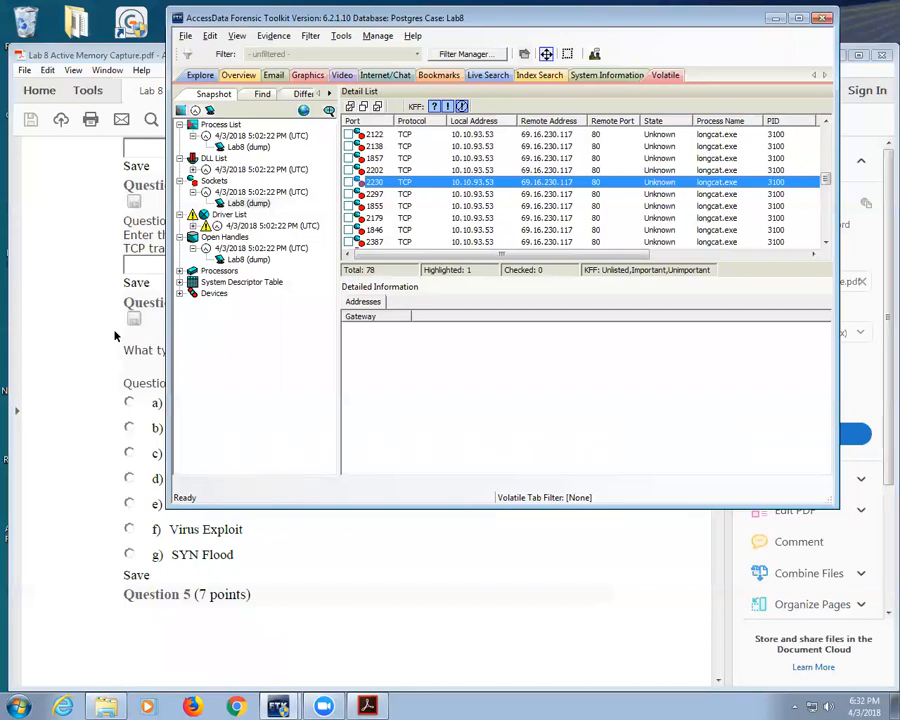
{"action": "left_click", "coordinate": [72, 385]}
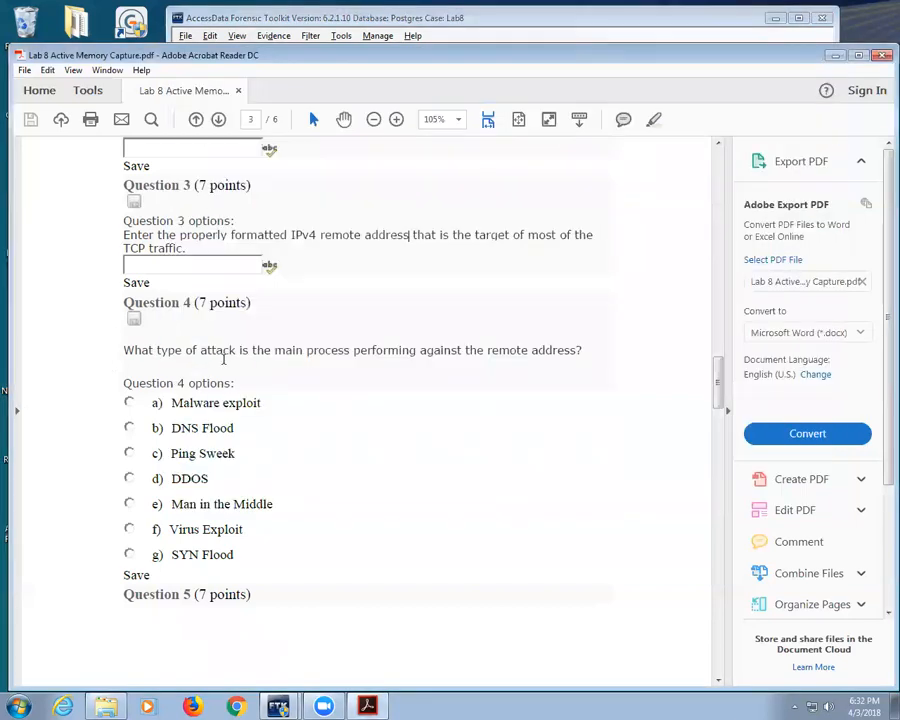
Step: Highlight Question 4's attack question, hide the side pane to widen the page, then return to FTK
{"action": "left_click_drag", "start_coordinate": [239, 351], "coordinate": [516, 343]}
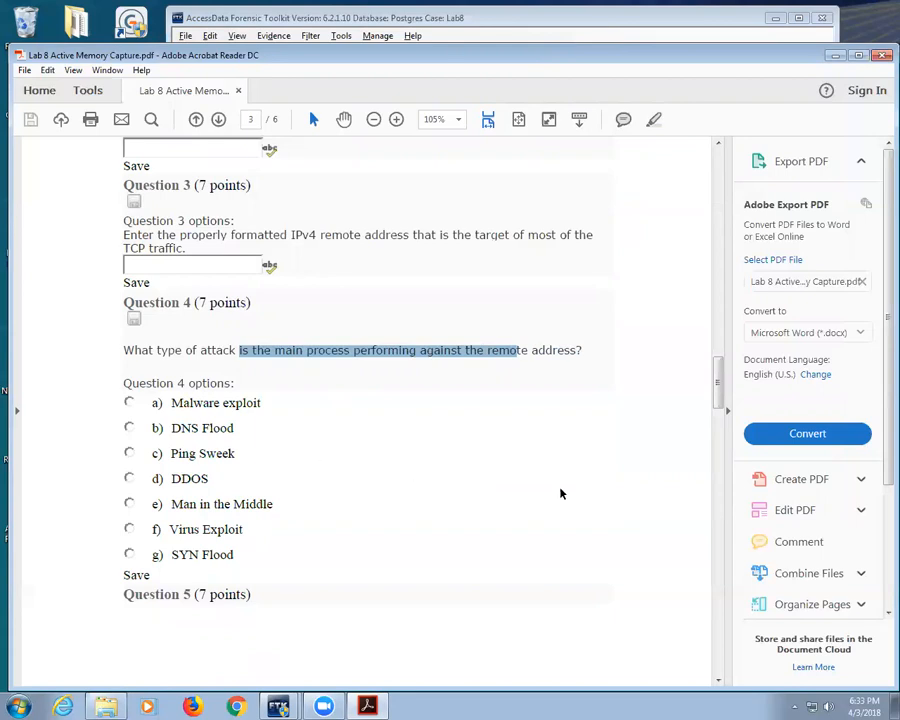
{"action": "left_click", "coordinate": [727, 412]}
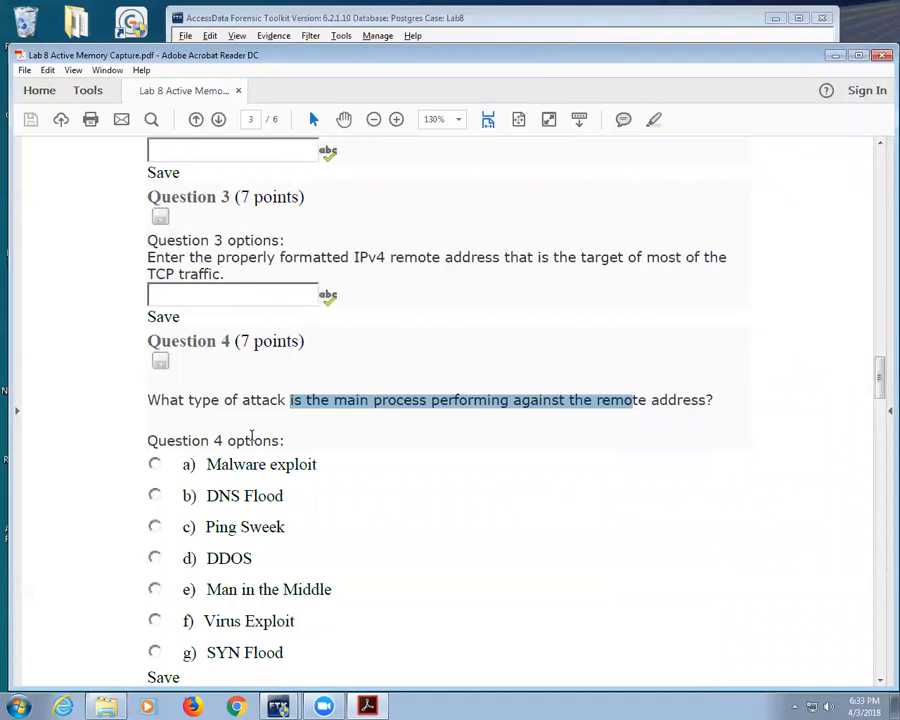
{"action": "scroll", "coordinate": [182, 520], "scroll_direction": "down", "scroll_amount": 2}
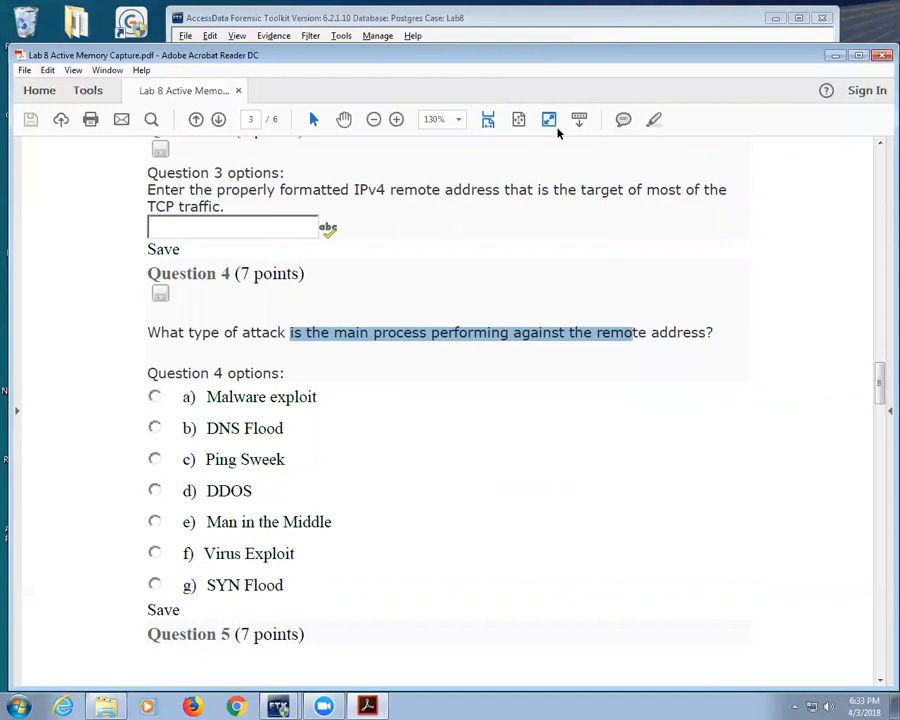
{"action": "left_click", "coordinate": [538, 22]}
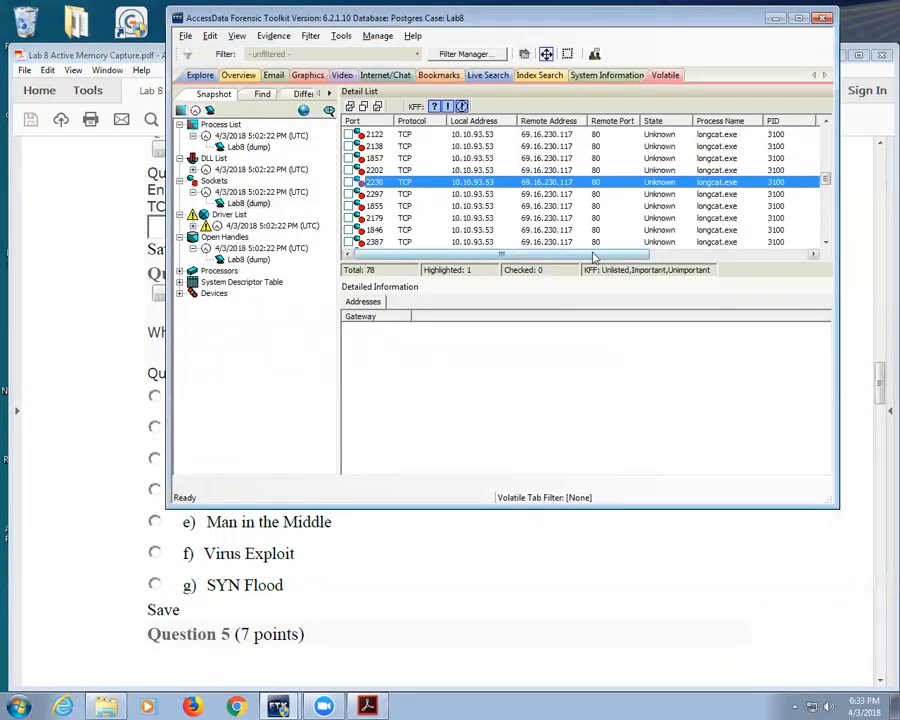
{"action": "left_click", "coordinate": [680, 254]}
{"action": "left_click_drag", "start_coordinate": [777, 259], "coordinate": [581, 257]}
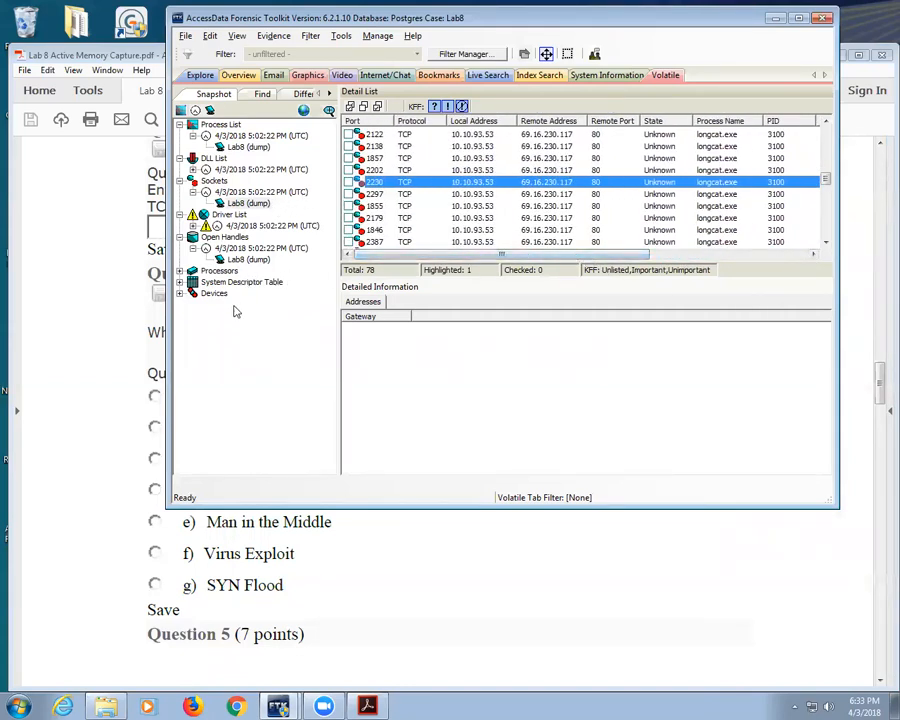
{"action": "scroll", "coordinate": [660, 204], "scroll_direction": "down", "scroll_amount": 2}
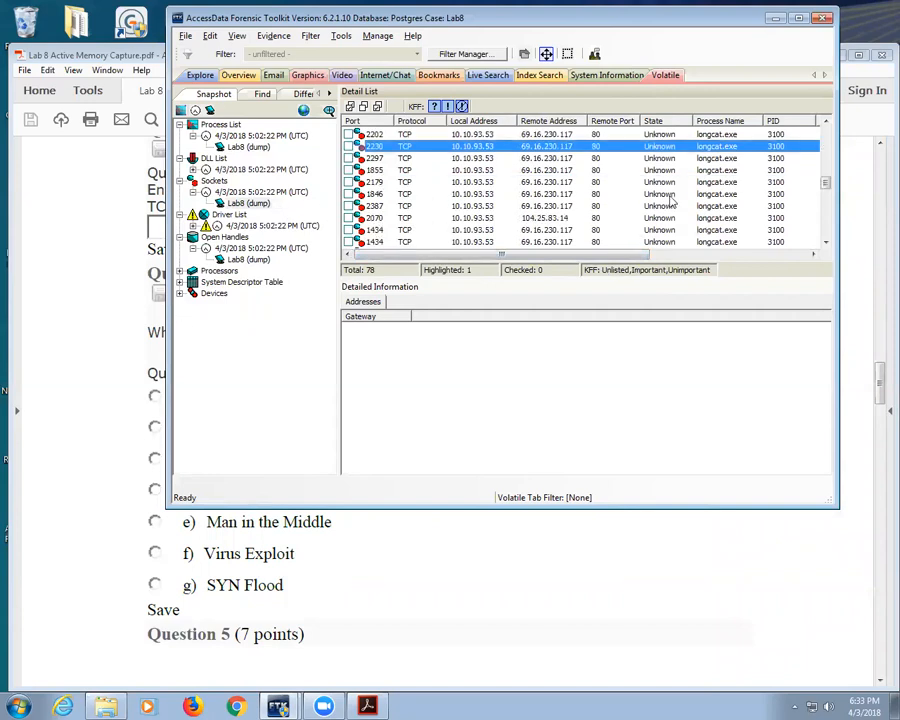
{"action": "scroll", "coordinate": [660, 204], "scroll_direction": "up", "scroll_amount": 3}
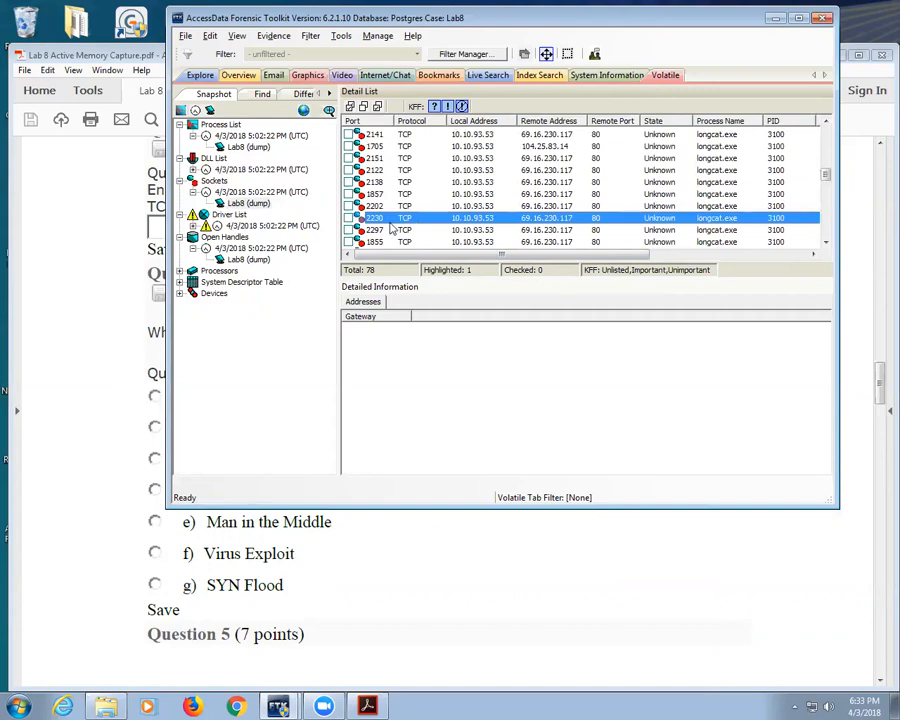
{"action": "left_click", "coordinate": [349, 219]}
{"action": "left_click", "coordinate": [428, 209]}
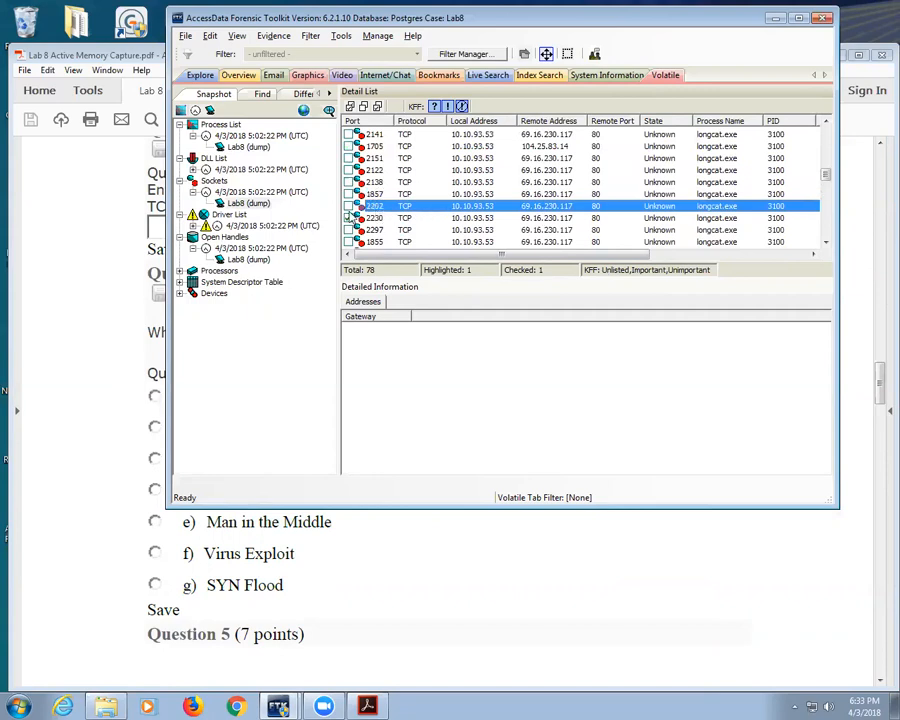
{"action": "left_click", "coordinate": [349, 218]}
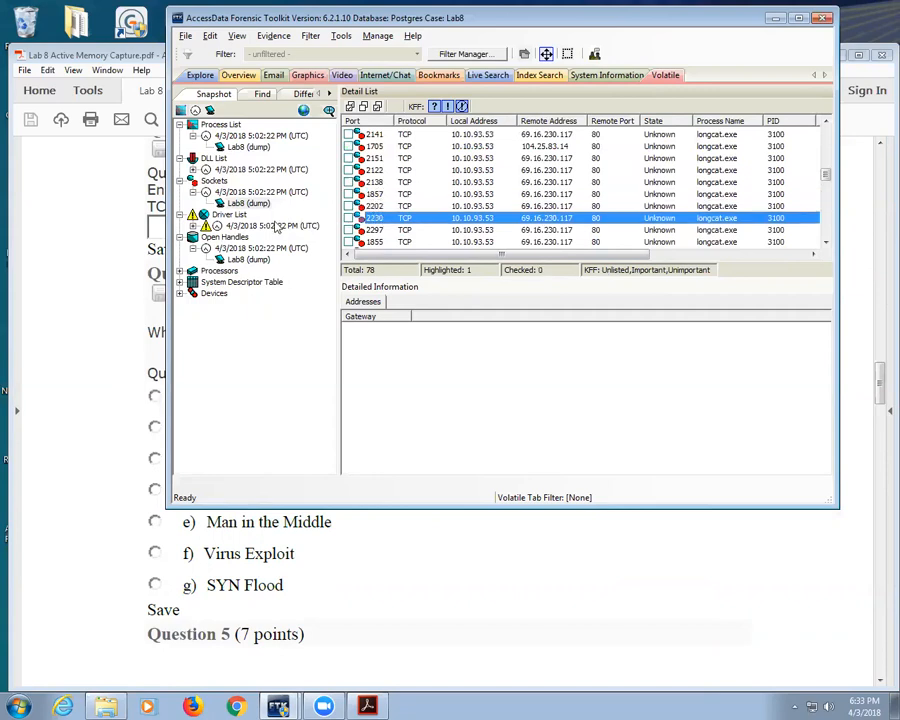
{"action": "left_click", "coordinate": [243, 203]}
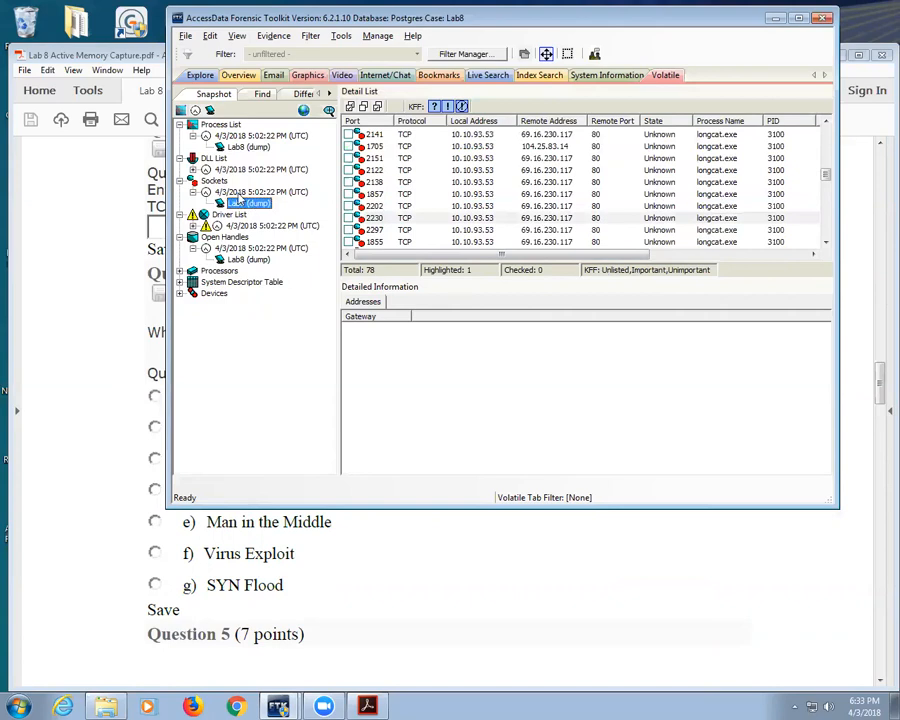
{"action": "left_click_drag", "start_coordinate": [609, 254], "coordinate": [557, 254]}
Step: Scroll the lab PDF down to Questions 5–7 and highlight a phrase in Question 6
{"action": "left_click", "coordinate": [55, 505]}
{"action": "scroll", "coordinate": [55, 505], "scroll_direction": "down", "scroll_amount": 6}
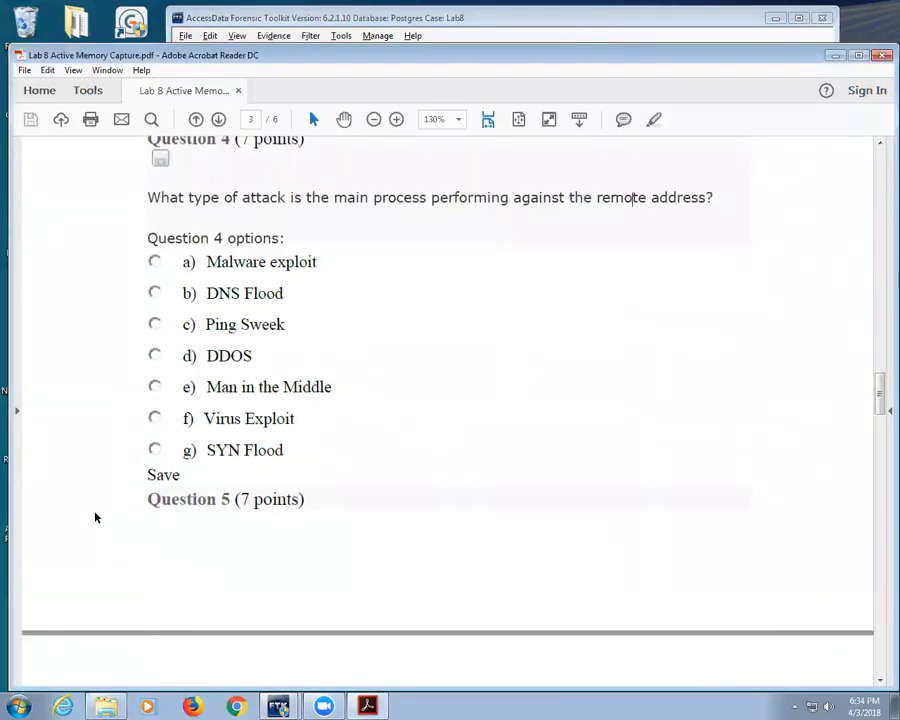
{"action": "scroll", "coordinate": [89, 493], "scroll_direction": "down", "scroll_amount": 3}
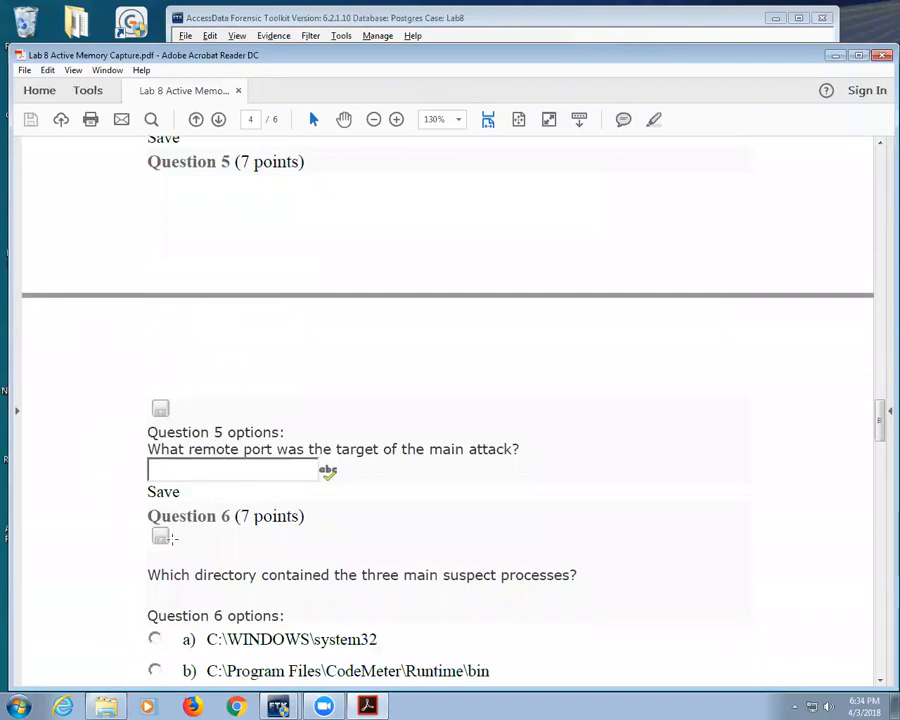
{"action": "scroll", "coordinate": [61, 539], "scroll_direction": "down", "scroll_amount": 2}
{"action": "scroll", "coordinate": [61, 539], "scroll_direction": "down", "scroll_amount": 2}
{"action": "left_click_drag", "start_coordinate": [335, 406], "coordinate": [504, 409]}
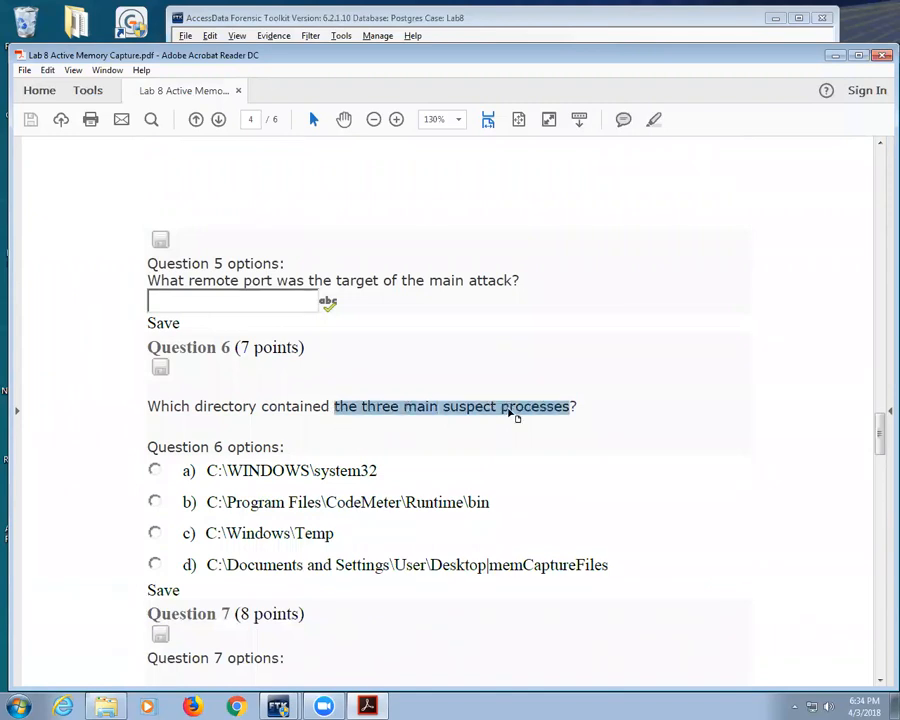
{"action": "scroll", "coordinate": [508, 410], "scroll_direction": "down", "scroll_amount": 3}
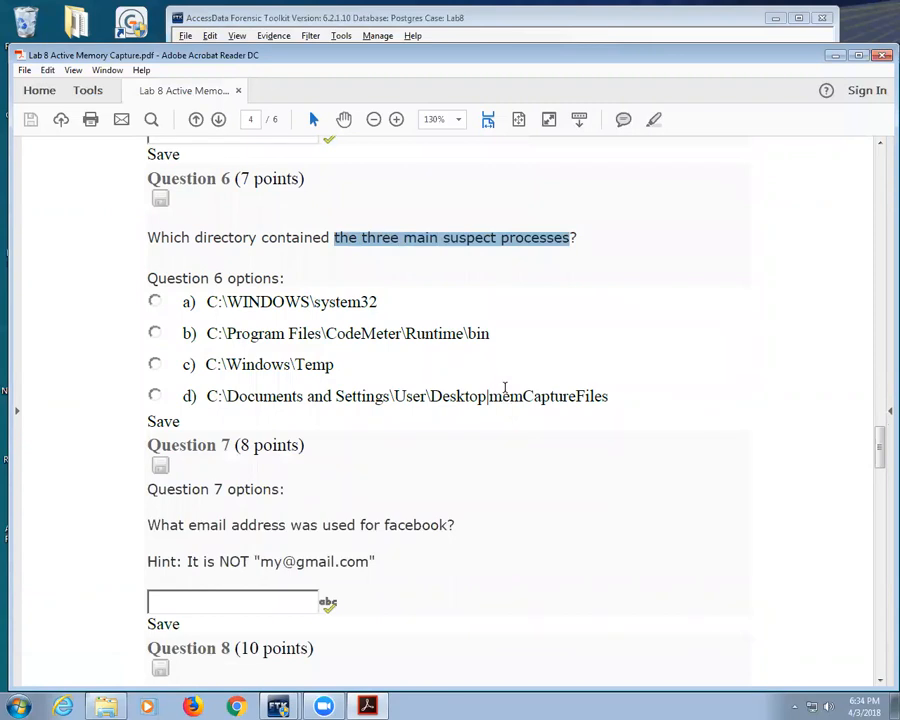
Step: In FTK, show the Lab8 dump's processes and Explorer.EXE's loaded DLLs, then return to the PDF
{"action": "left_click", "coordinate": [481, 18]}
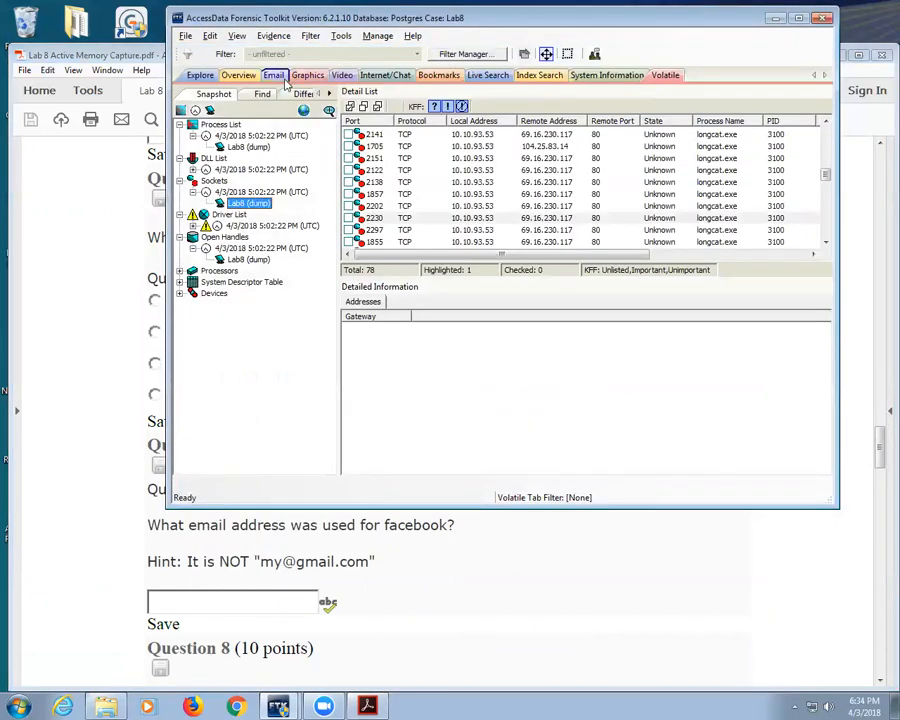
{"action": "left_click", "coordinate": [248, 147]}
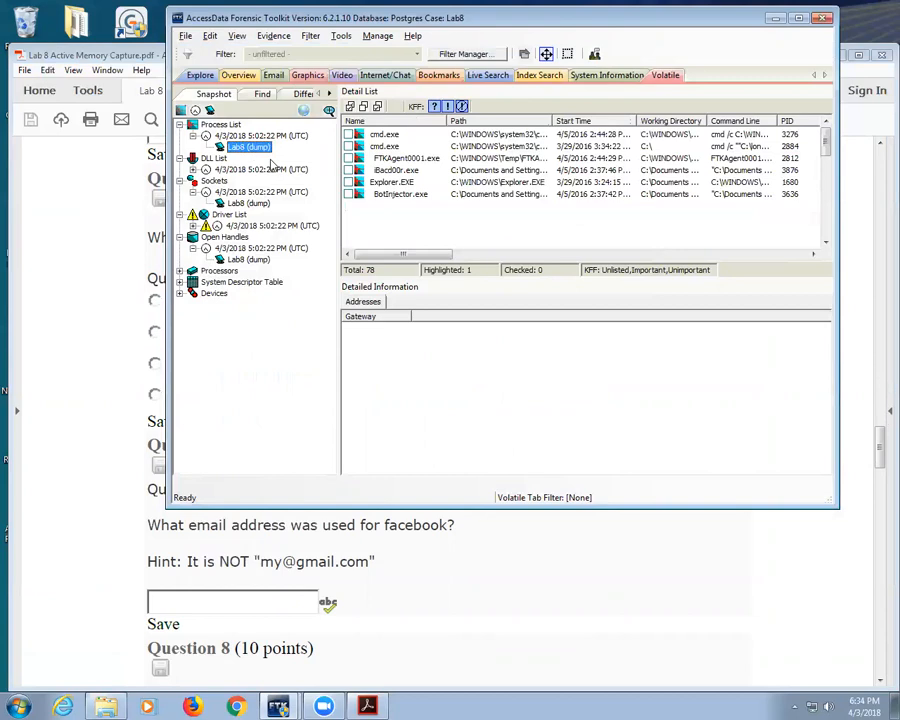
{"action": "left_click", "coordinate": [405, 183]}
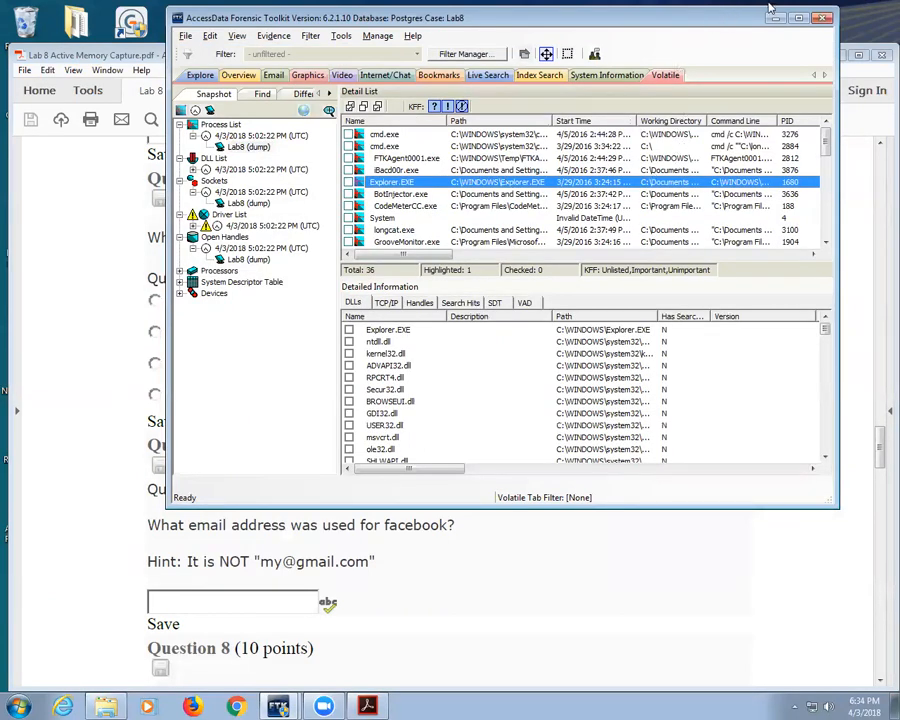
{"action": "left_click", "coordinate": [102, 451]}
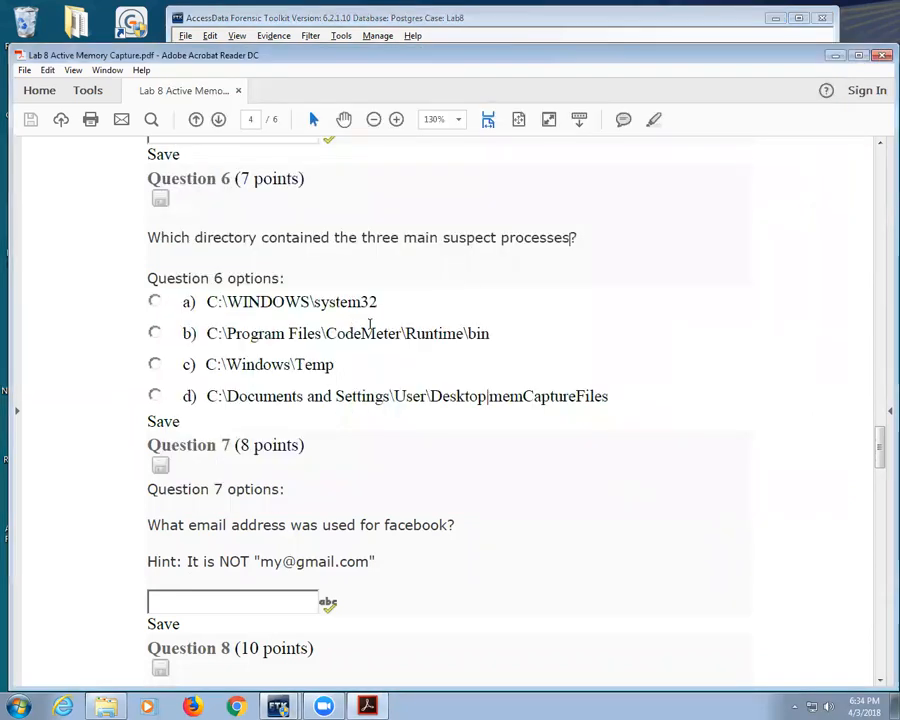
Step: Scroll to Questions 7 and 8, open the Start menu, and drag the PDF aside to reveal FTK
{"action": "scroll", "coordinate": [320, 390], "scroll_direction": "down", "scroll_amount": 6}
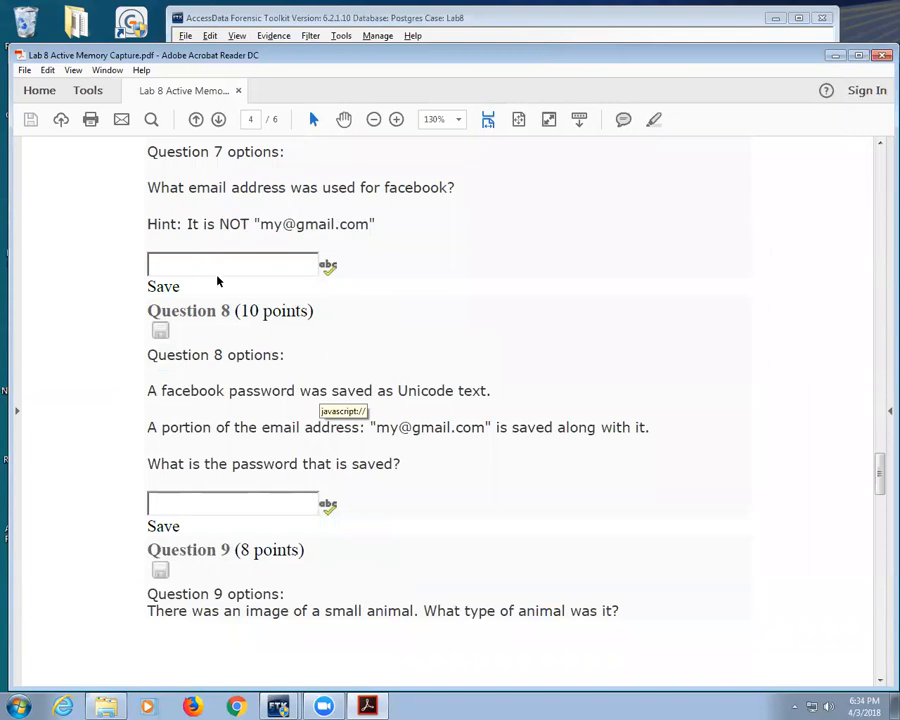
{"action": "key", "text": "super"}
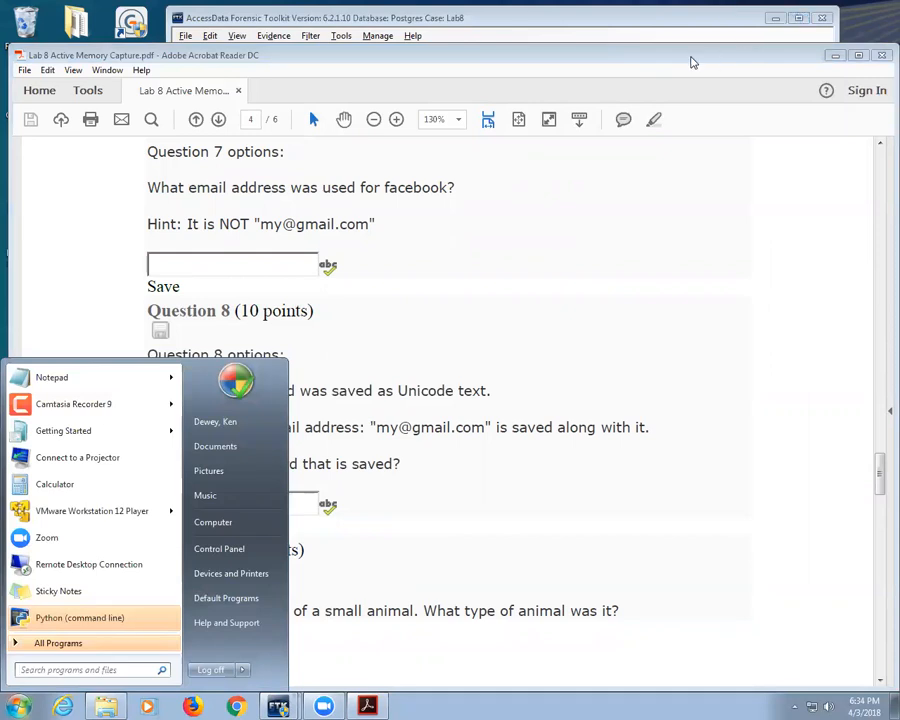
{"action": "left_click_drag", "start_coordinate": [689, 56], "coordinate": [688, 140]}
Step: Add 'dog' as an Index Search term and dismiss the 'Index not found' warning
{"action": "left_click", "coordinate": [829, 143]}
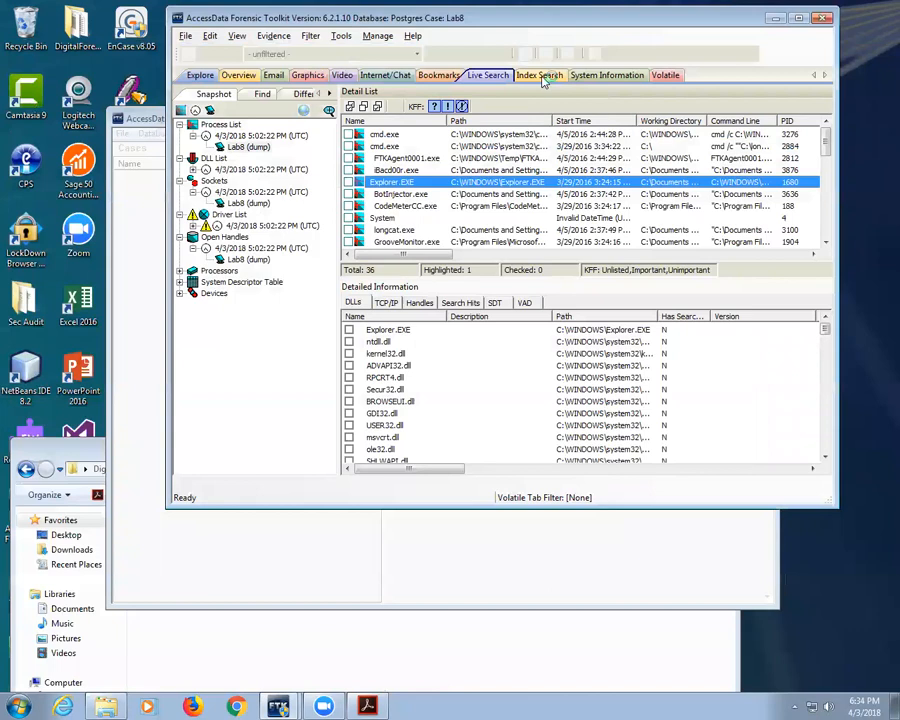
{"action": "left_click", "coordinate": [500, 80]}
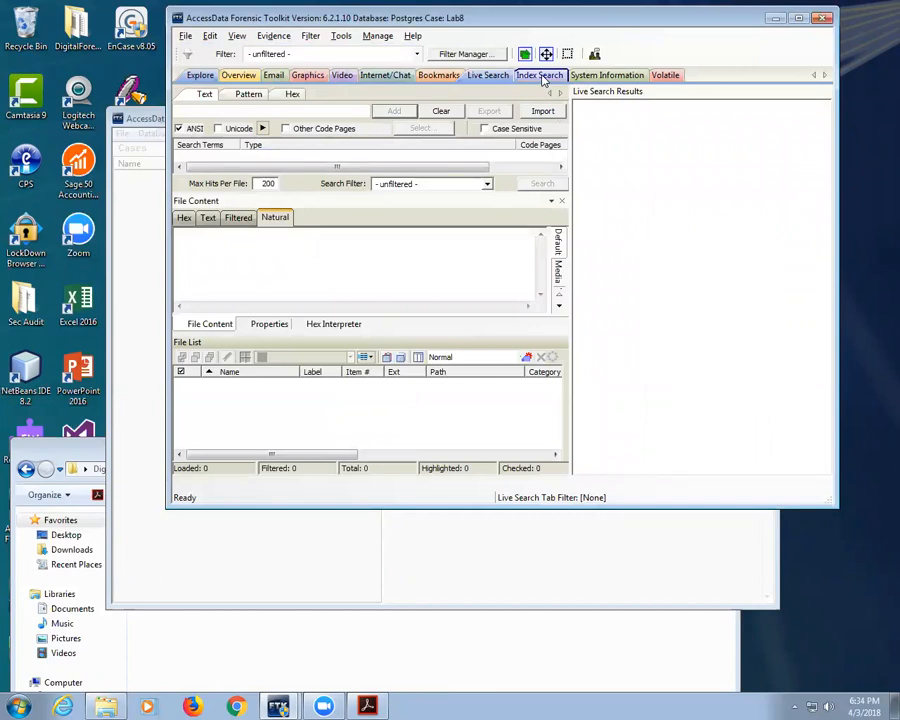
{"action": "left_click", "coordinate": [537, 80]}
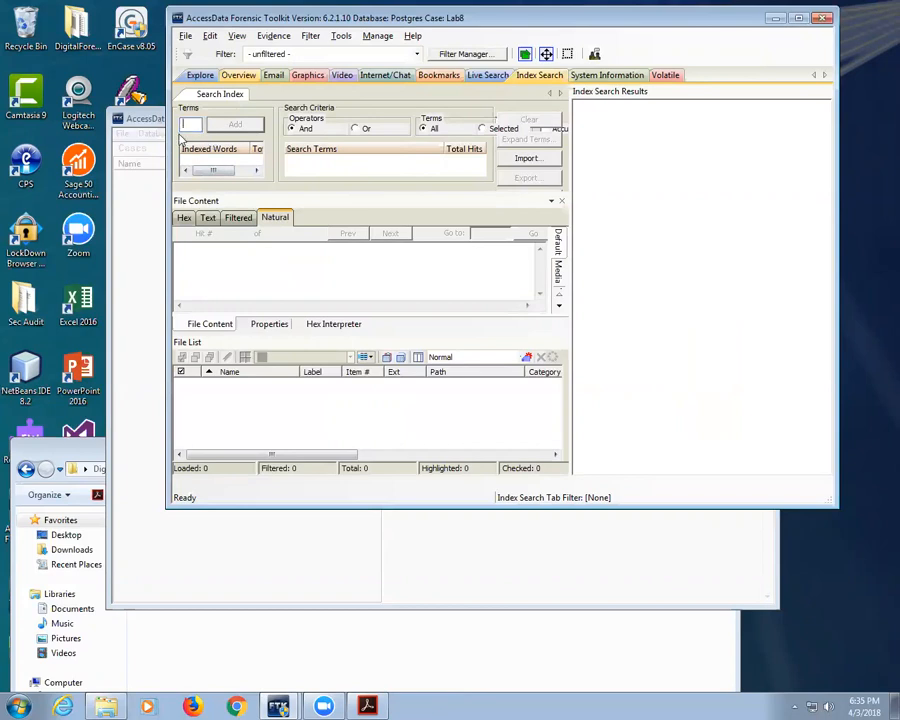
{"action": "type", "text": "dog"}
{"action": "left_click", "coordinate": [234, 124]}
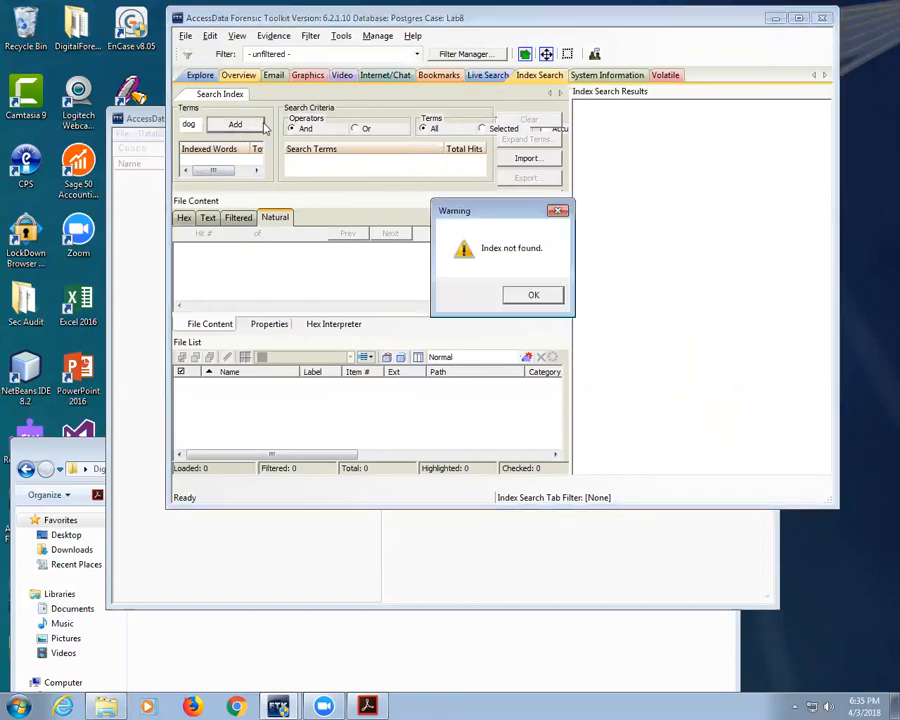
{"action": "left_click", "coordinate": [533, 294]}
Step: Replace the term with 'cat' and dismiss the same 'Index not found' warning
{"action": "left_click_drag", "start_coordinate": [197, 124], "coordinate": [140, 124]}
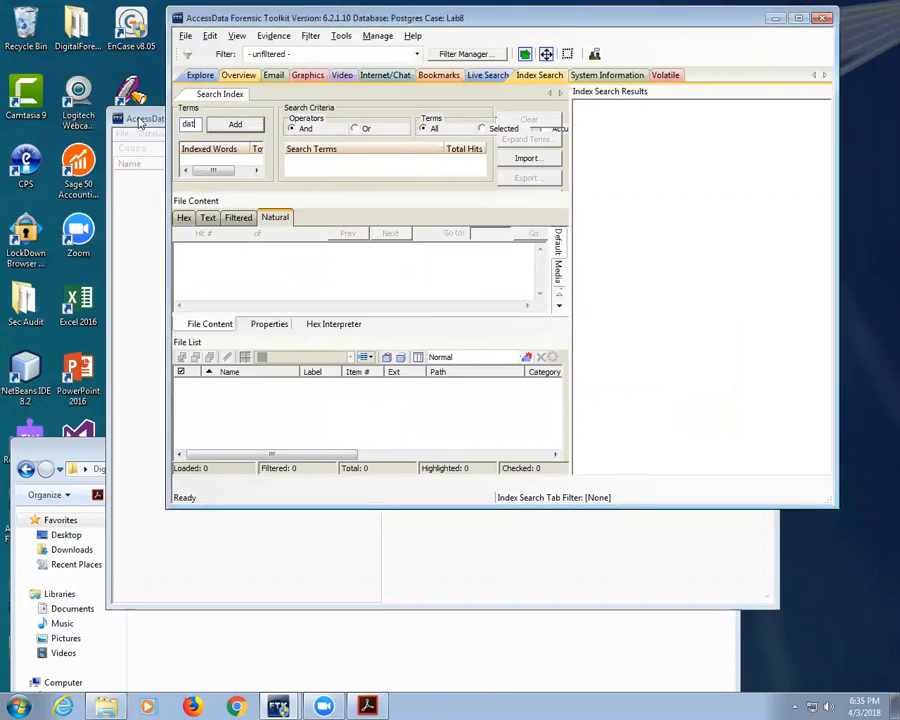
{"action": "key", "text": "BackSpace"}
{"action": "key", "text": "BackSpace"}
{"action": "key", "text": "BackSpace"}
{"action": "type", "text": "cat"}
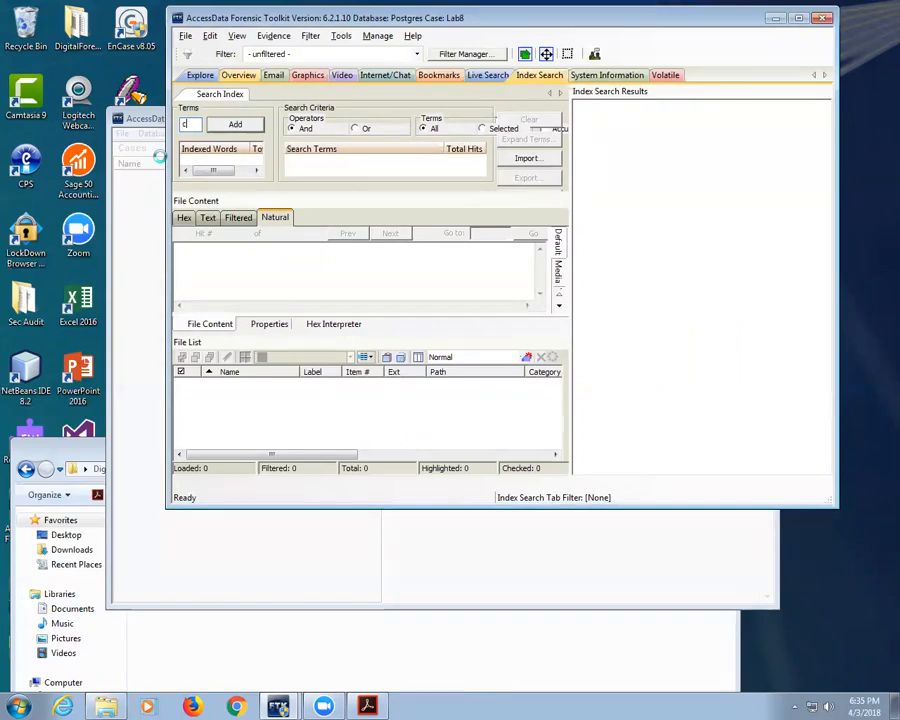
{"action": "left_click", "coordinate": [230, 125]}
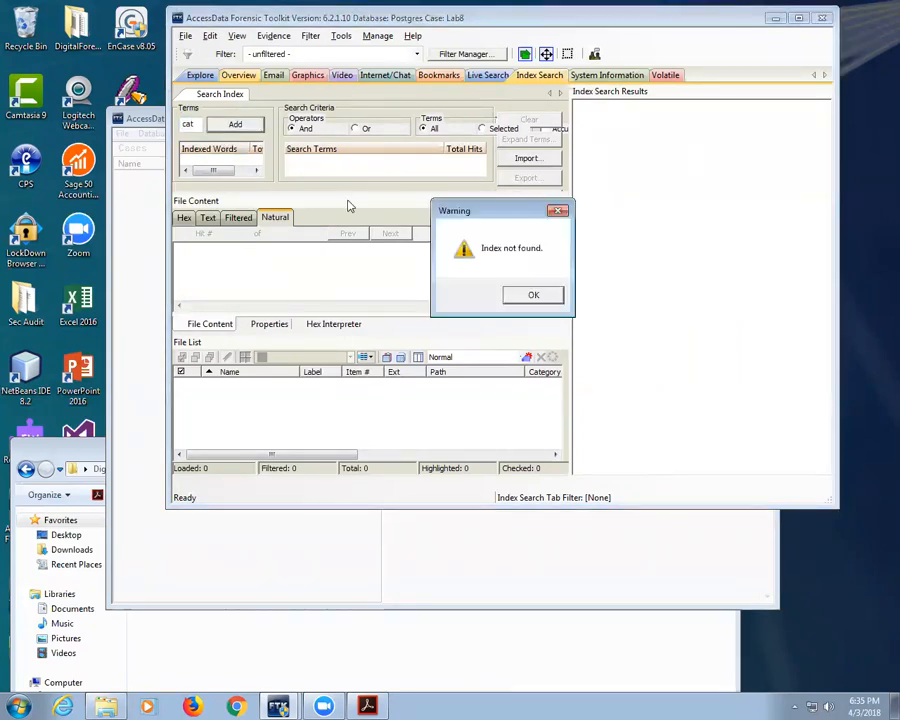
{"action": "left_click", "coordinate": [533, 295]}
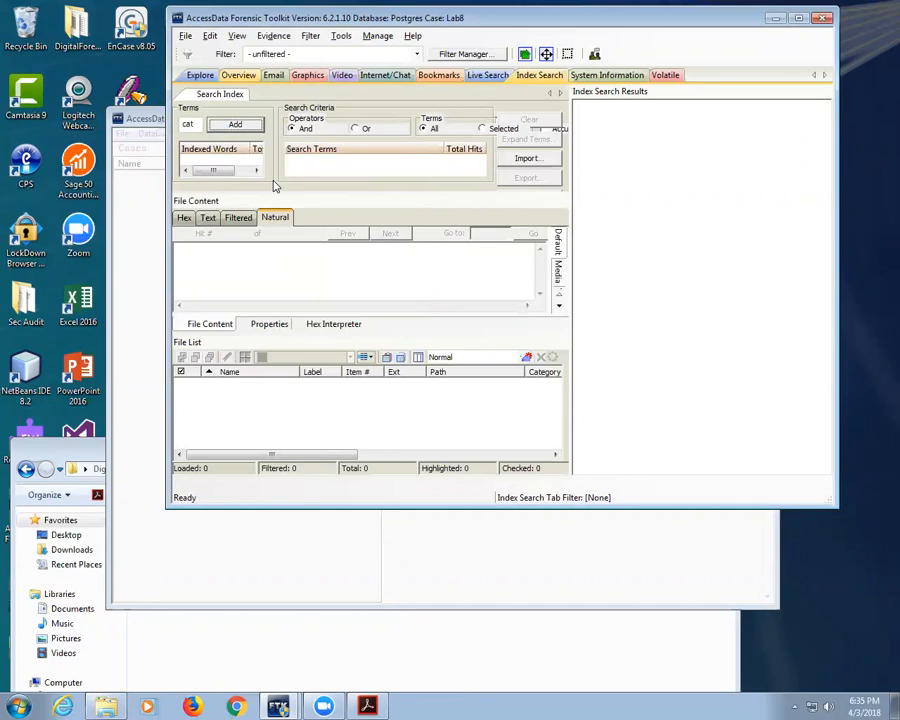
Step: Run a Live Search for the text term 'cat', which finds 0 hits, and select its result
{"action": "left_click", "coordinate": [488, 75]}
{"action": "type", "text": "da"}
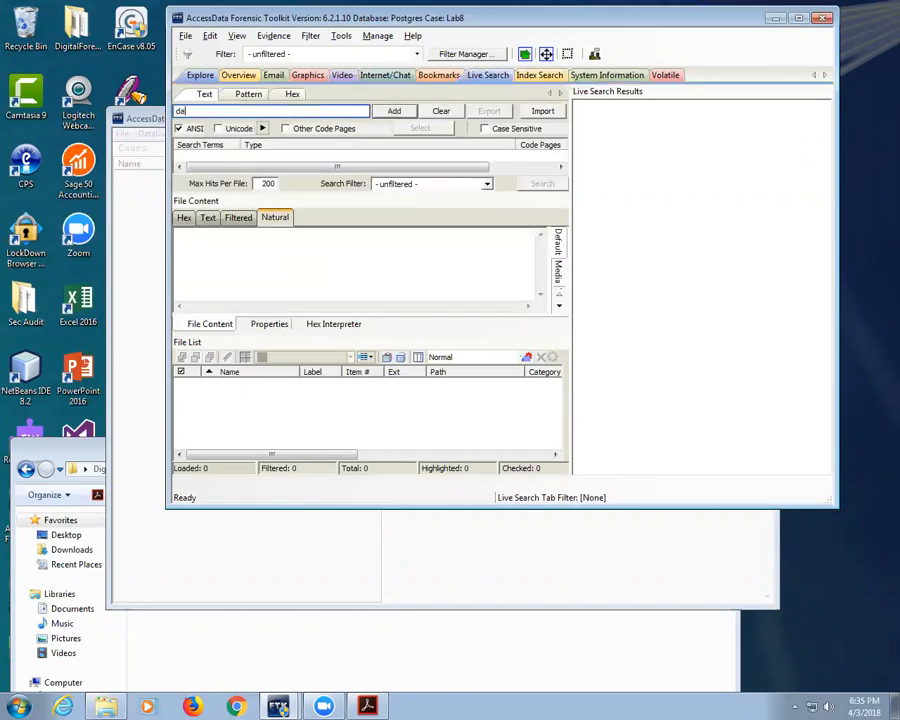
{"action": "type", "text": "cat"}
{"action": "left_click", "coordinate": [395, 110]}
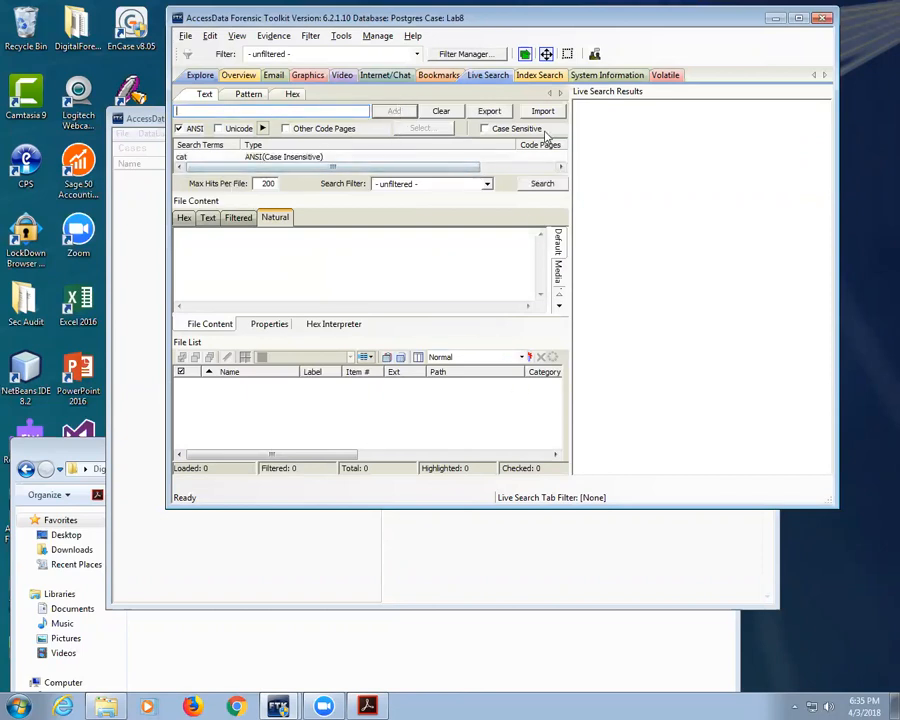
{"action": "left_click", "coordinate": [538, 183]}
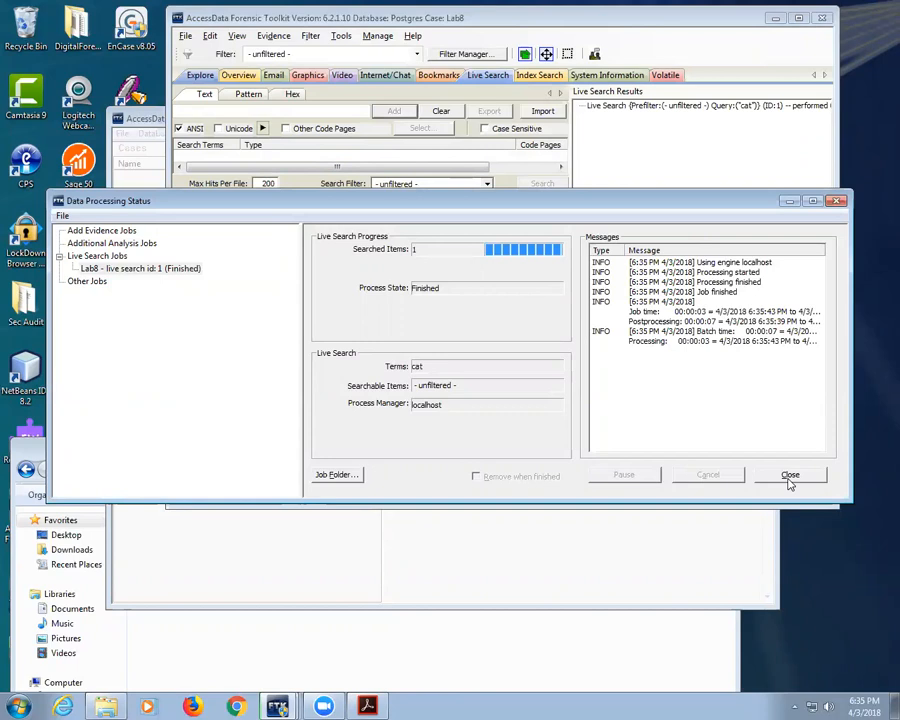
{"action": "left_click", "coordinate": [790, 476]}
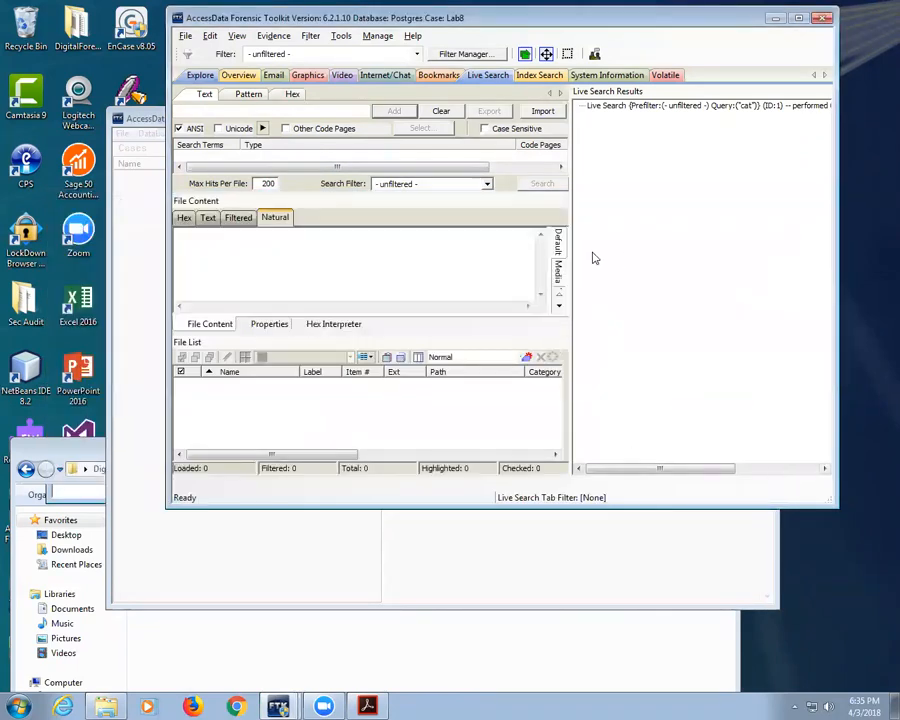
{"action": "left_click", "coordinate": [607, 107]}
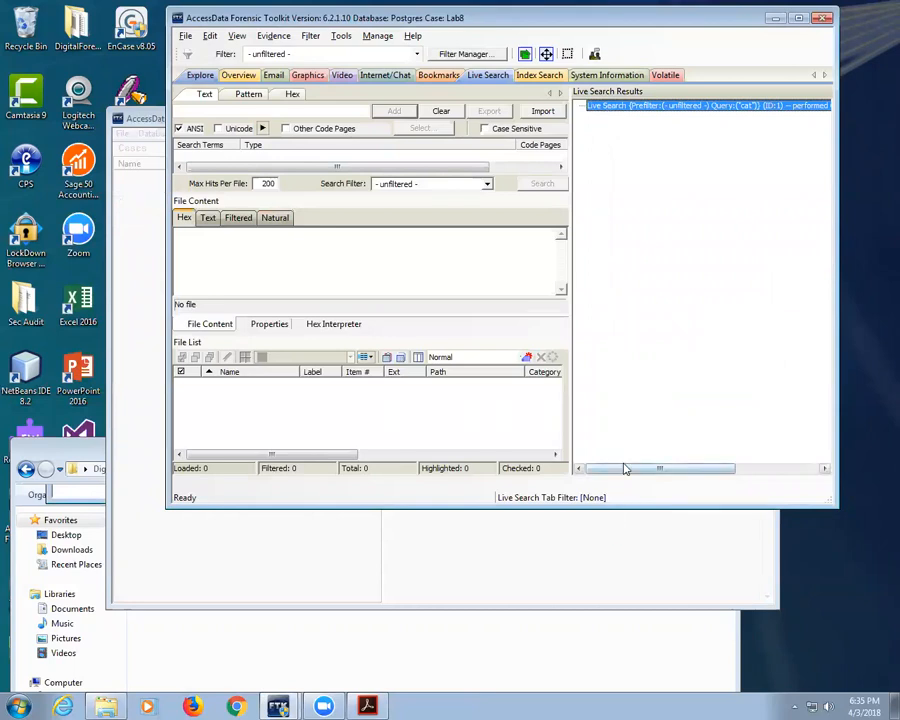
{"action": "left_click_drag", "start_coordinate": [624, 473], "coordinate": [591, 482]}
Step: Run a second Live Search for 'gmail.com' and select its result listed beside cat
{"action": "left_click", "coordinate": [283, 110]}
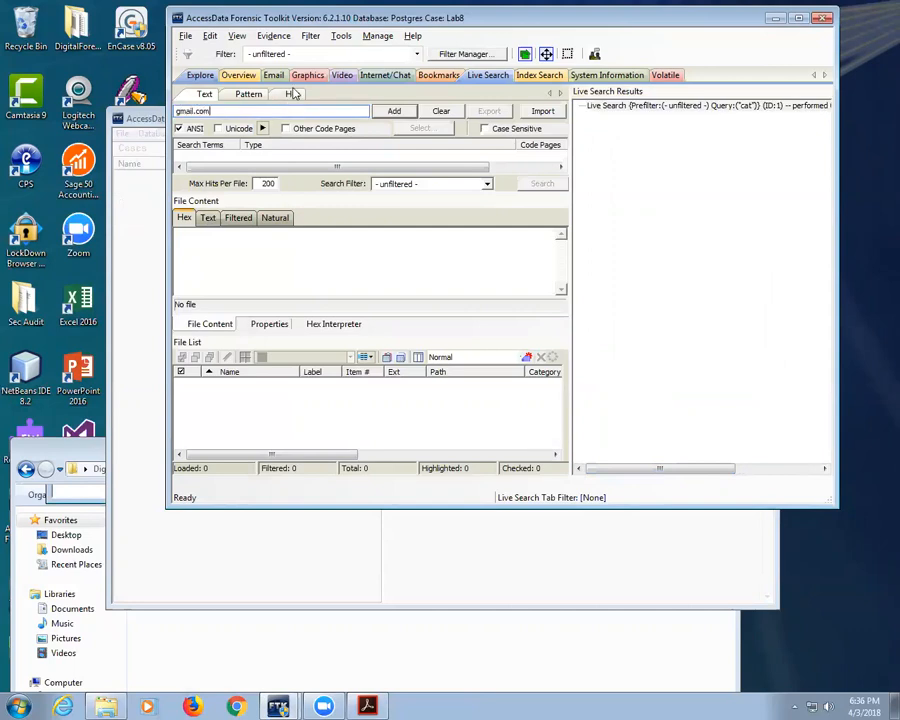
{"action": "key", "text": "Return"}
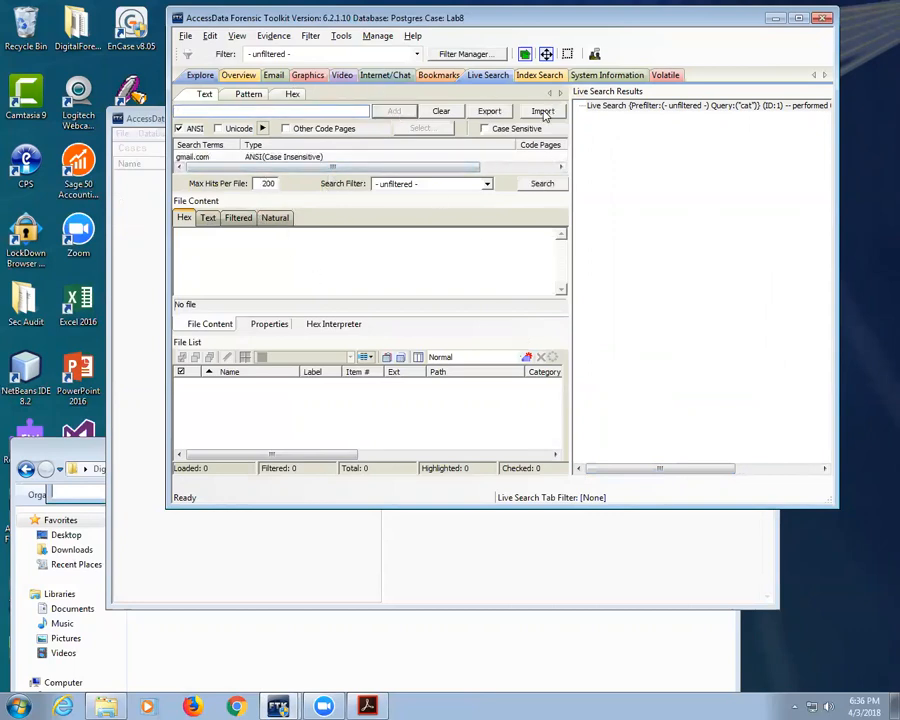
{"action": "left_click", "coordinate": [542, 183]}
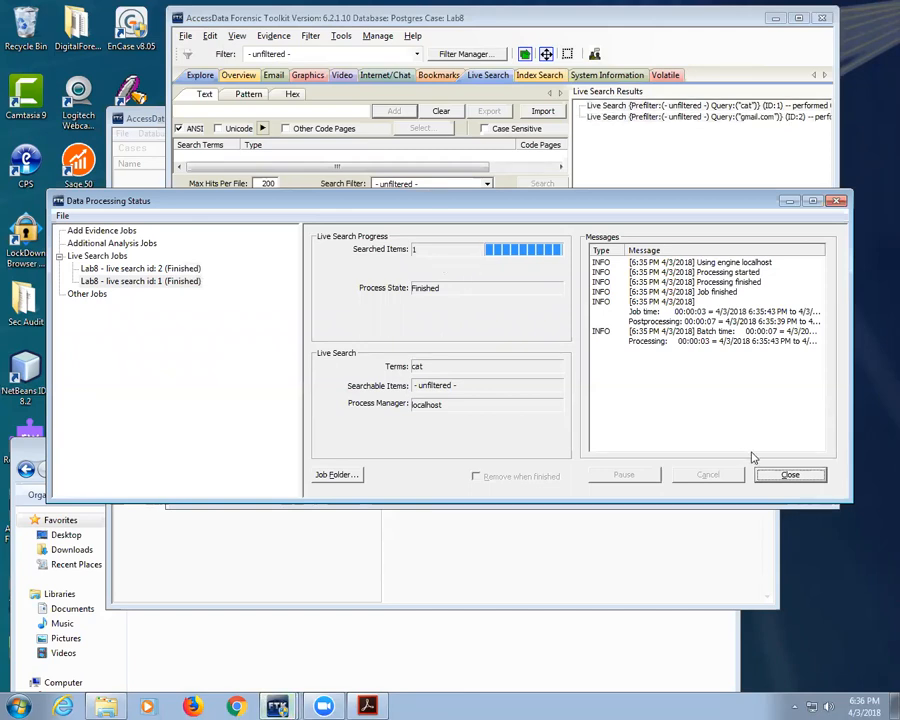
{"action": "left_click", "coordinate": [788, 474]}
{"action": "left_click_drag", "start_coordinate": [611, 476], "coordinate": [640, 478]}
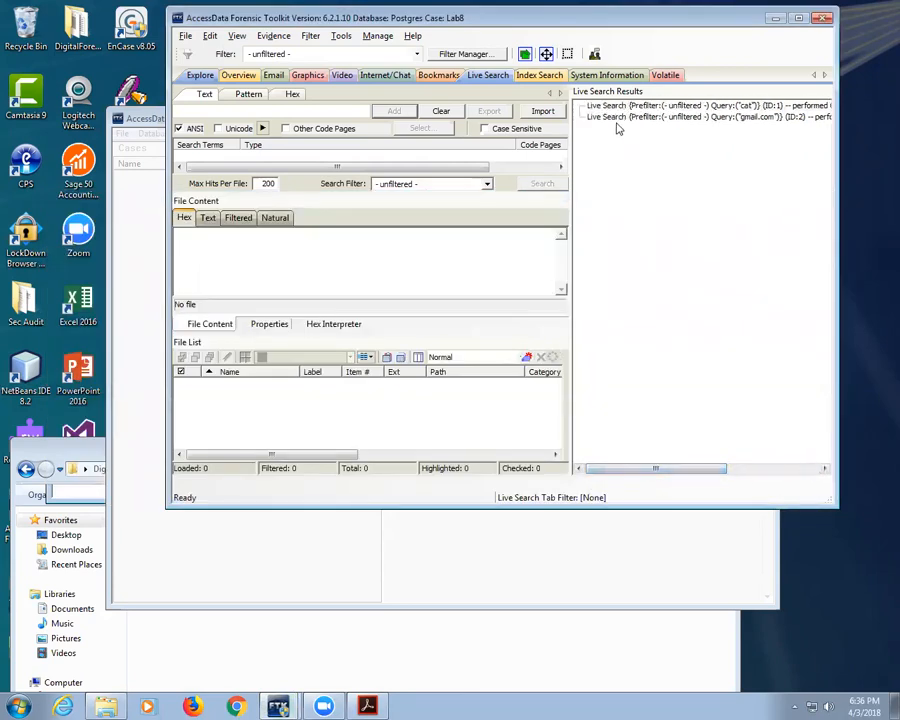
{"action": "left_click", "coordinate": [611, 118]}
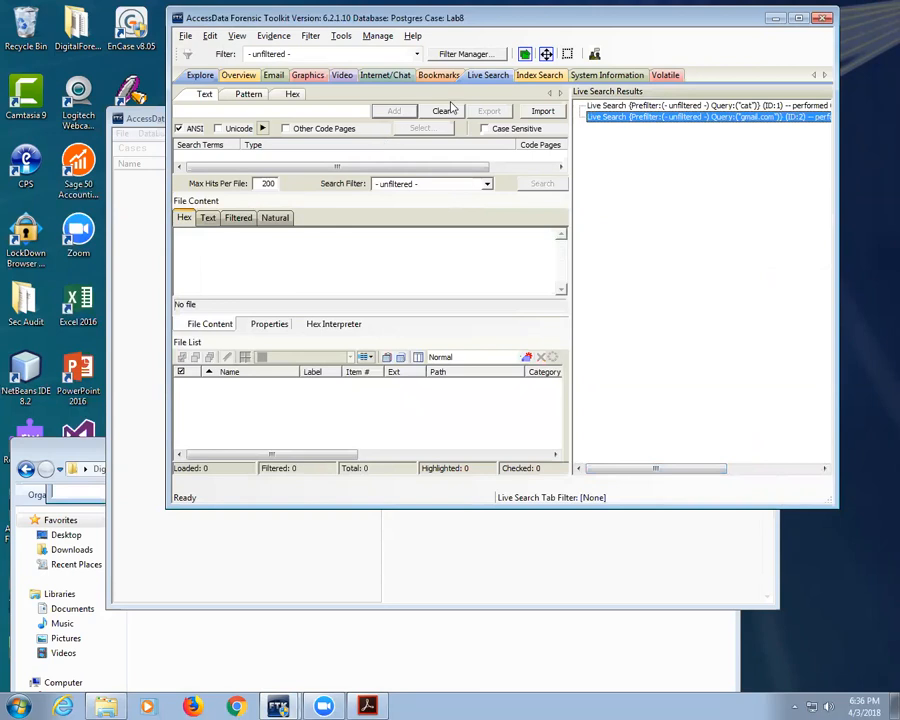
{"action": "left_click", "coordinate": [538, 75]}
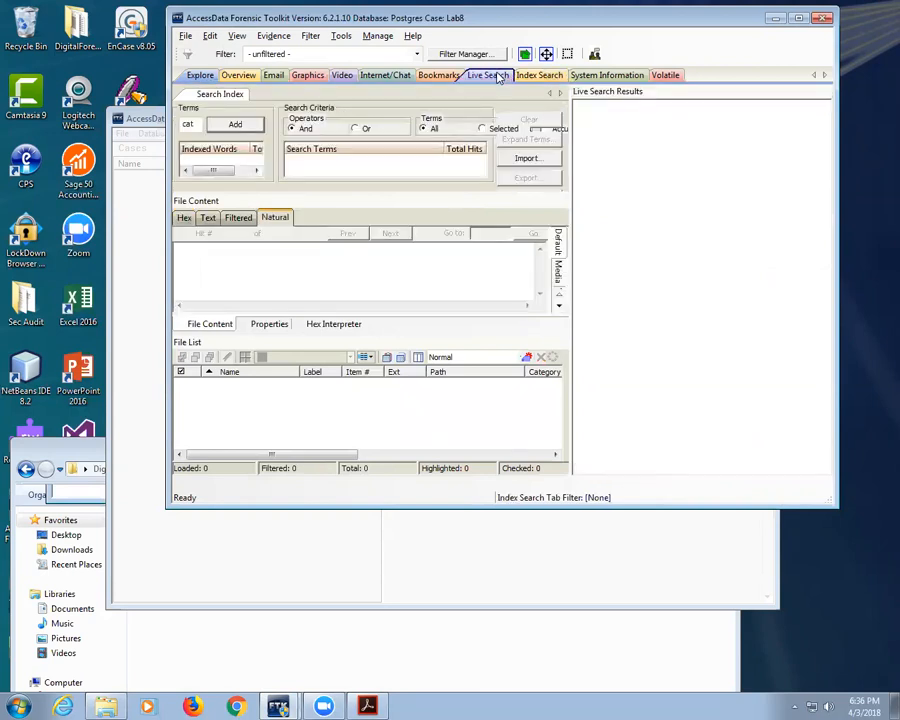
Step: Glance at Question 8 about the saved Facebook password in the lab PDF, then minimize it
{"action": "left_click", "coordinate": [490, 75]}
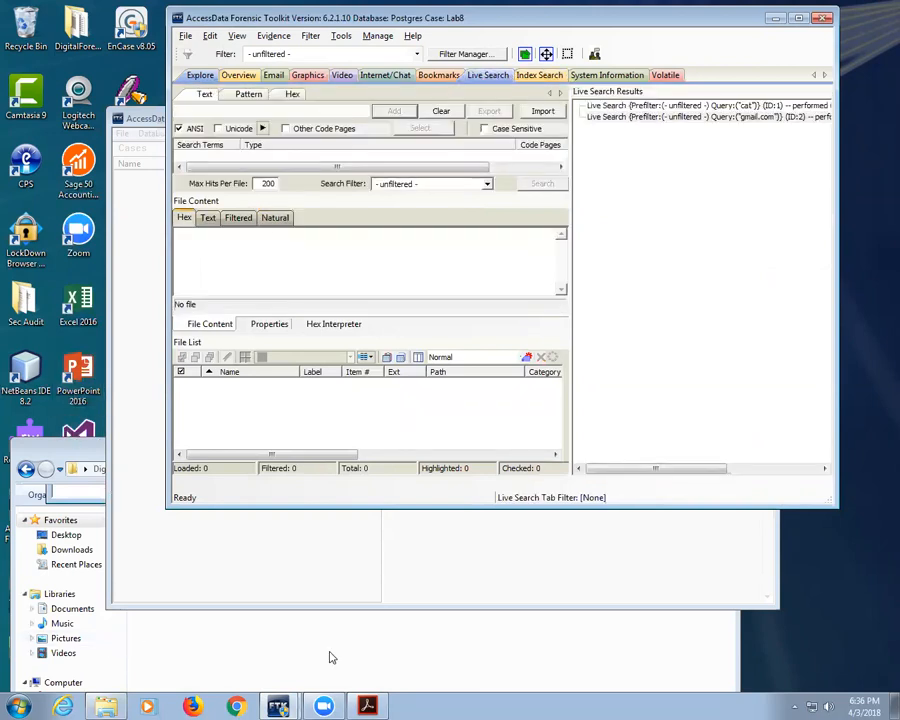
{"action": "left_click", "coordinate": [404, 518]}
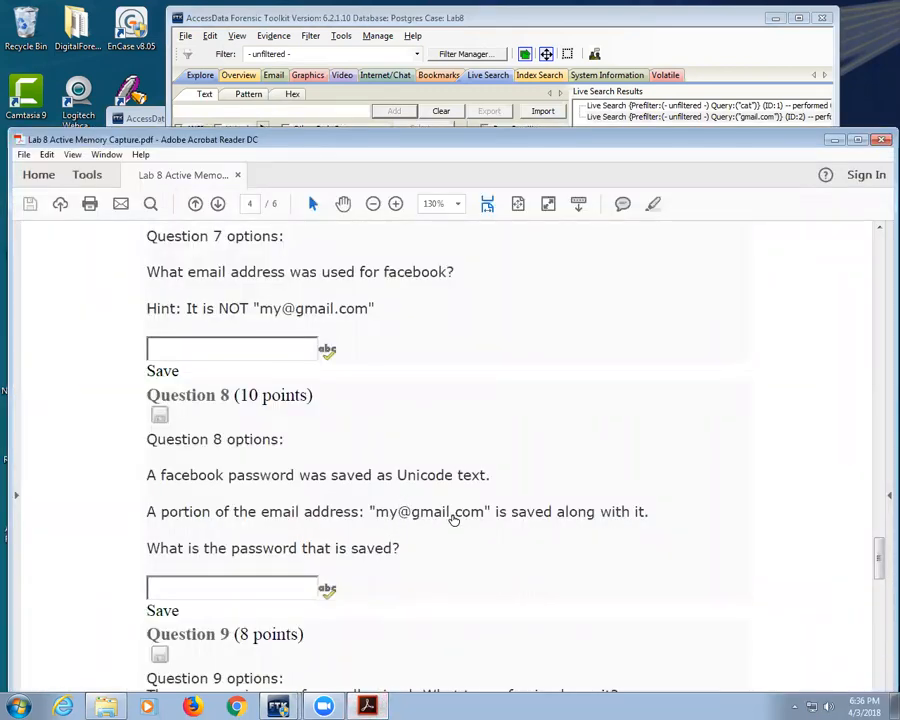
{"action": "left_click", "coordinate": [368, 704]}
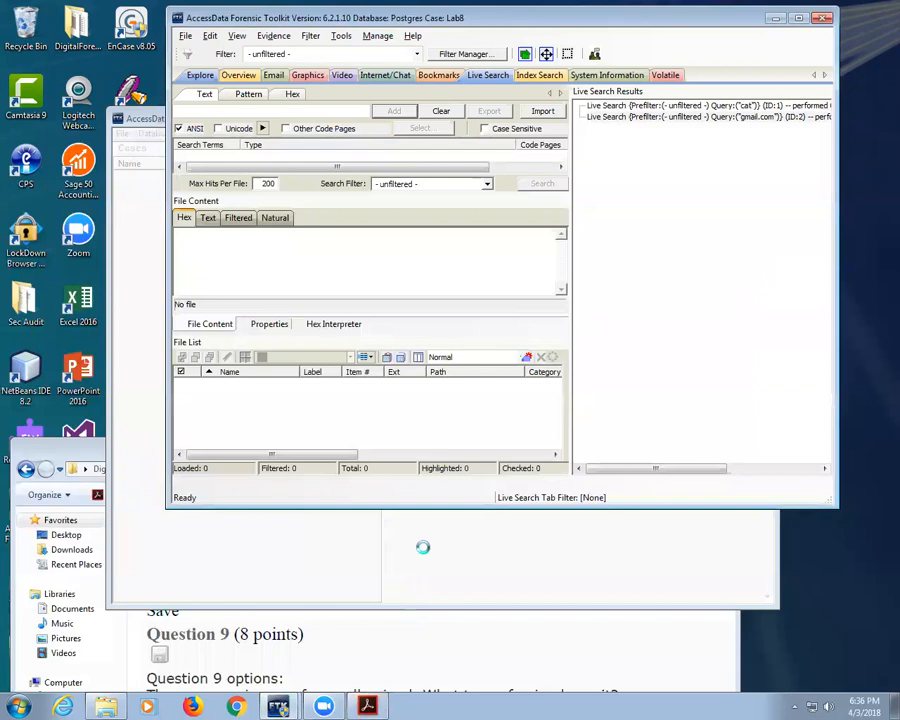
{"action": "key", "text": "super"}
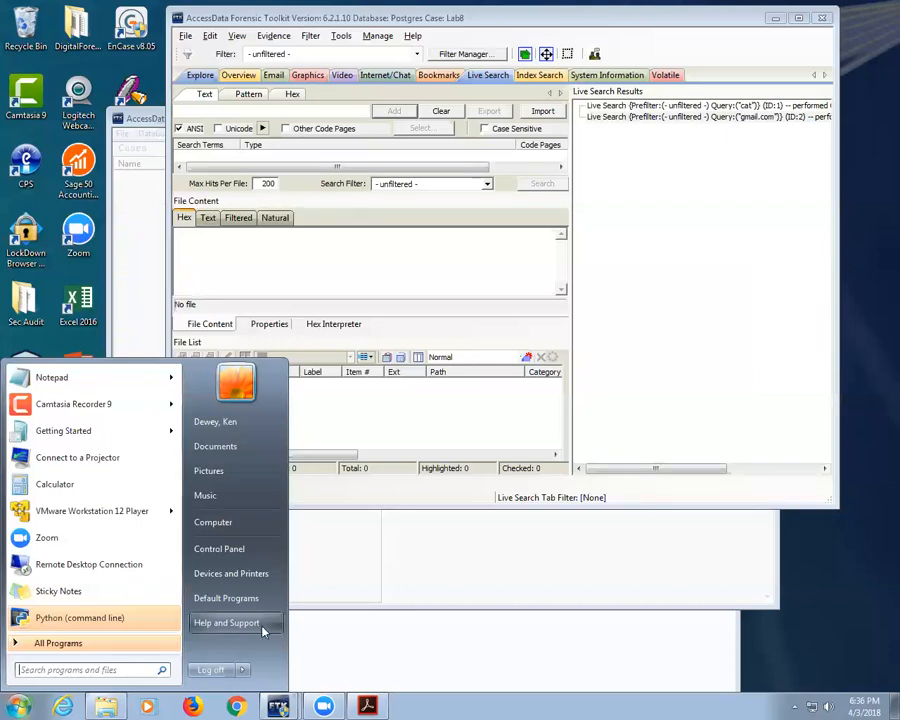
Step: Launch Forensic Toolkit 1.81.6 from All Programs > AccessData > Forensic Toolkit
{"action": "left_click", "coordinate": [48, 638]}
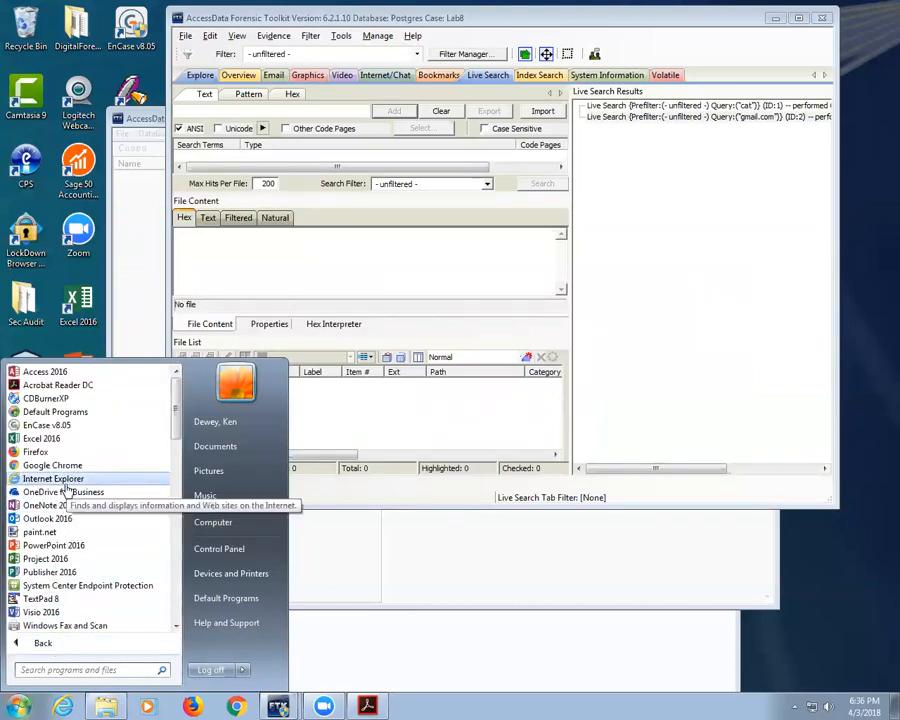
{"action": "scroll", "coordinate": [66, 520], "scroll_direction": "down", "scroll_amount": 2}
{"action": "scroll", "coordinate": [66, 528], "scroll_direction": "down", "scroll_amount": 2}
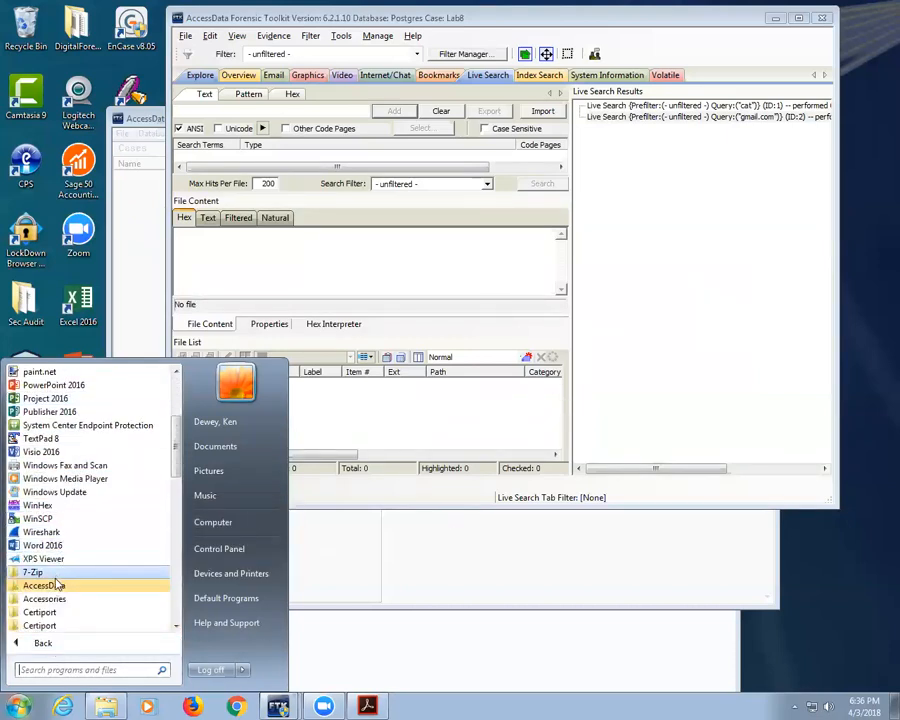
{"action": "left_click", "coordinate": [105, 589]}
{"action": "left_click", "coordinate": [90, 604]}
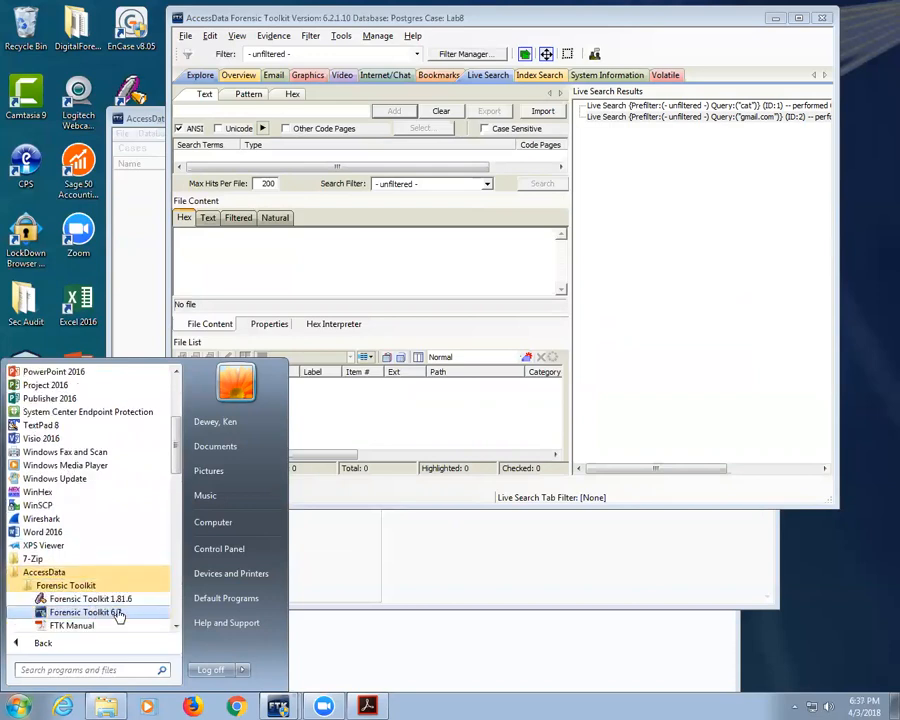
{"action": "left_click", "coordinate": [120, 622]}
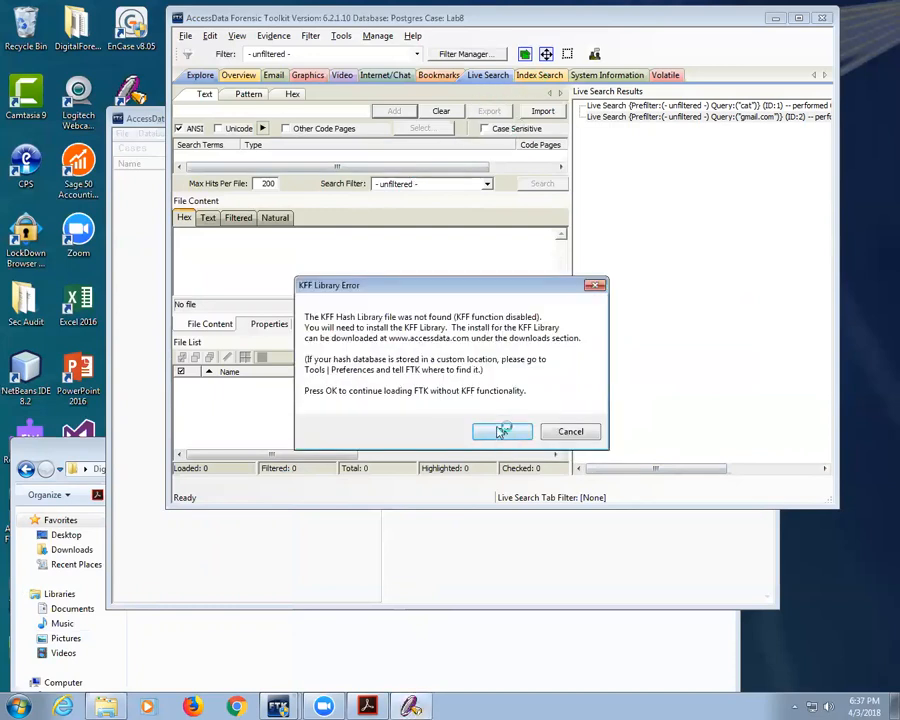
Step: Continue past the missing hash library error and decline saving the default case
{"action": "left_click", "coordinate": [503, 430]}
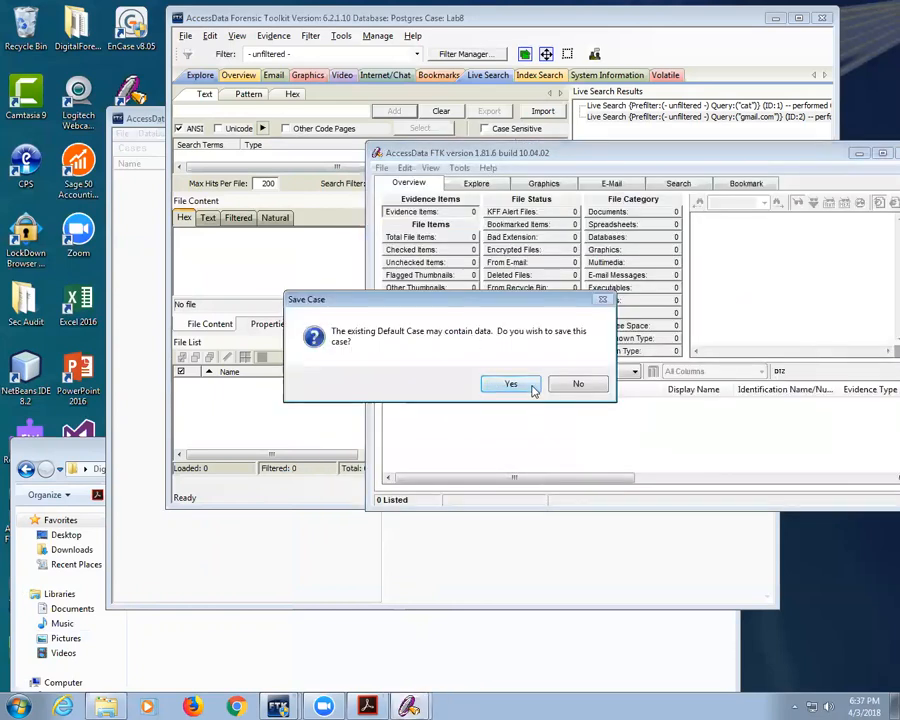
{"action": "left_click", "coordinate": [578, 384]}
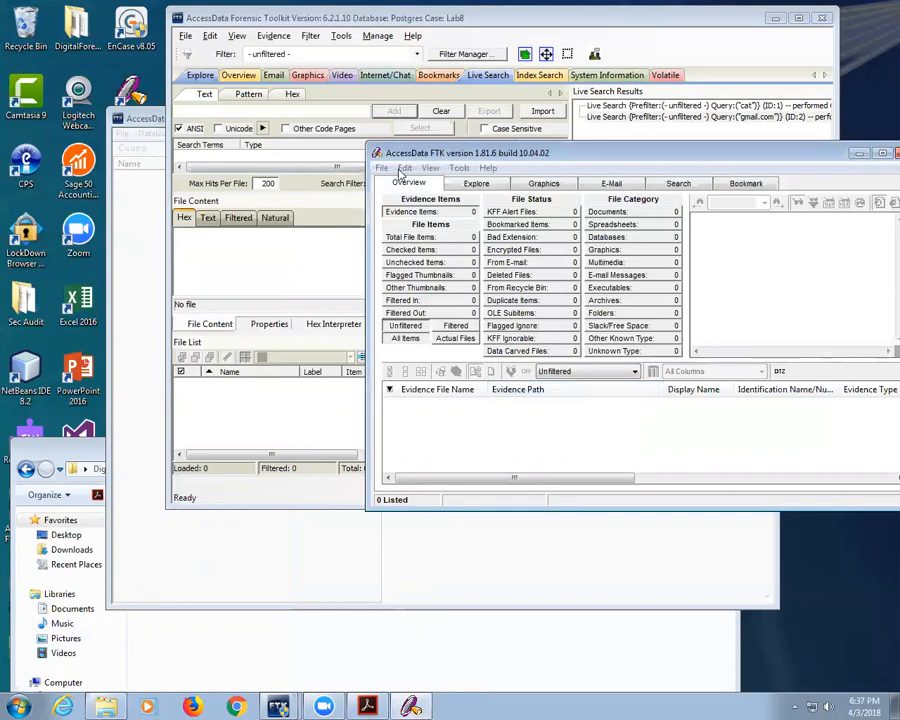
{"action": "left_click_drag", "start_coordinate": [548, 152], "coordinate": [393, 213]}
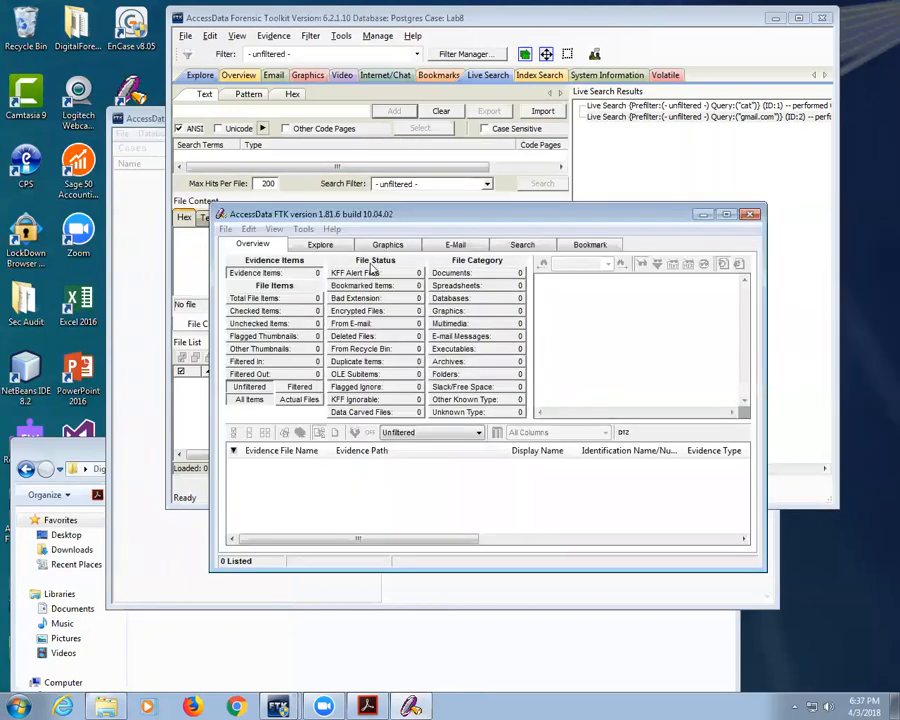
{"action": "left_click", "coordinate": [604, 356]}
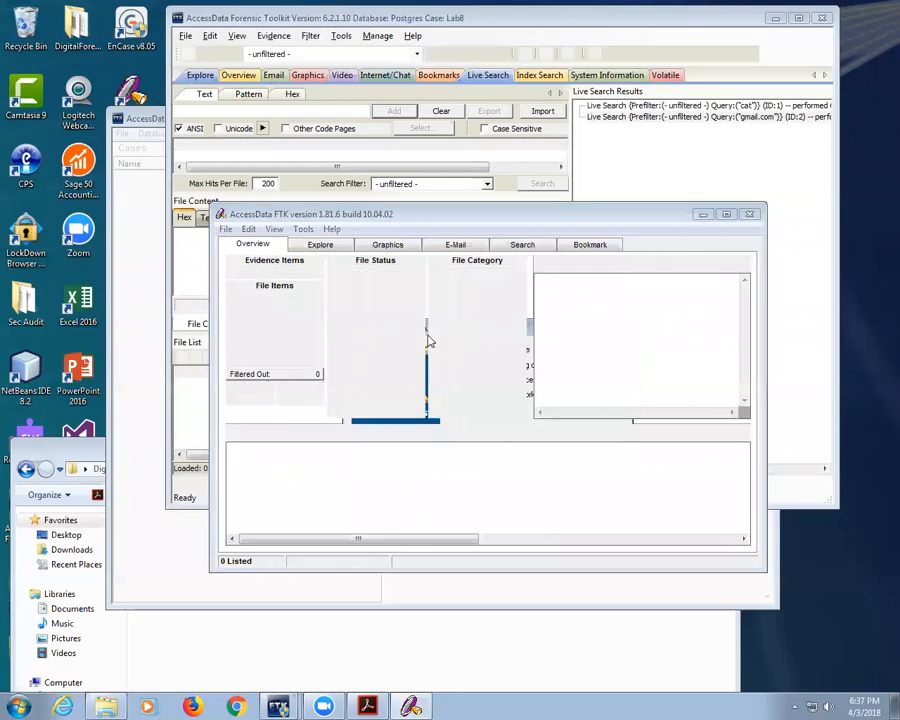
Step: Enter case number 3 and case name 3, then advance the wizard toward Refine Case
{"action": "type", "text": "3"}
{"action": "key", "text": "Tab"}
{"action": "type", "text": "3"}
{"action": "left_click", "coordinate": [607, 569]}
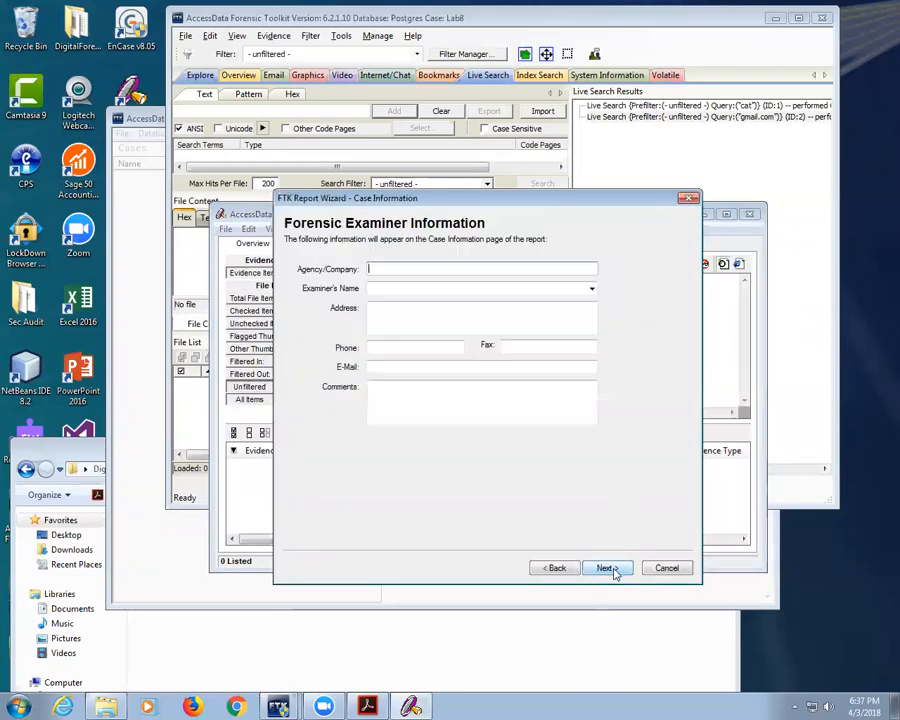
{"action": "left_click", "coordinate": [612, 569]}
{"action": "left_click", "coordinate": [608, 568]}
Step: Accept the default refinement settings and choose Individual File as the evidence type
{"action": "left_click", "coordinate": [610, 568]}
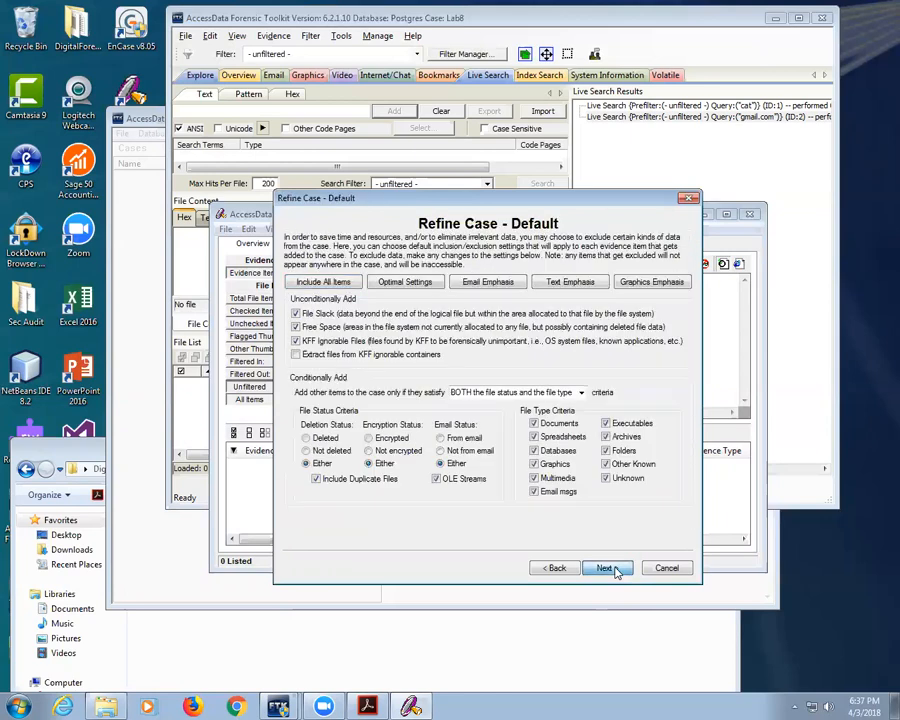
{"action": "left_click", "coordinate": [612, 569]}
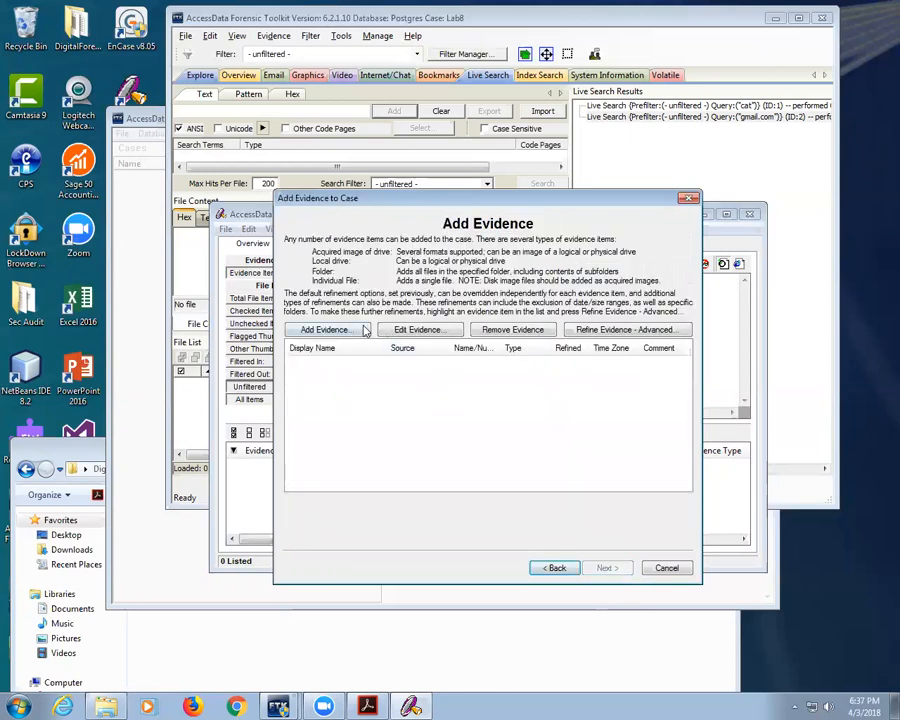
{"action": "left_click", "coordinate": [324, 329]}
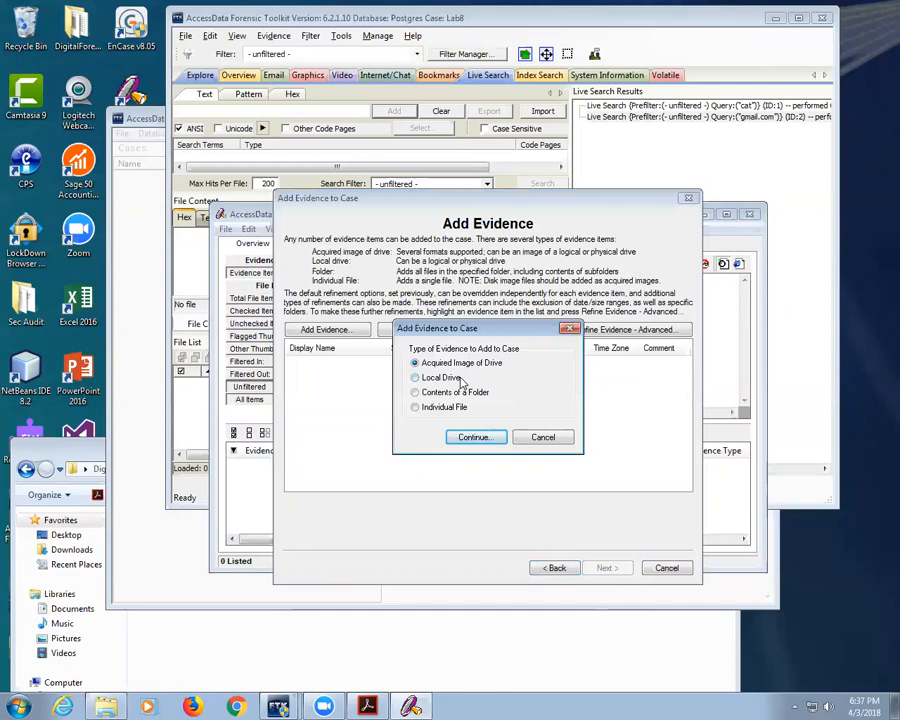
{"action": "left_click", "coordinate": [458, 377]}
{"action": "left_click", "coordinate": [446, 407]}
{"action": "left_click", "coordinate": [490, 440]}
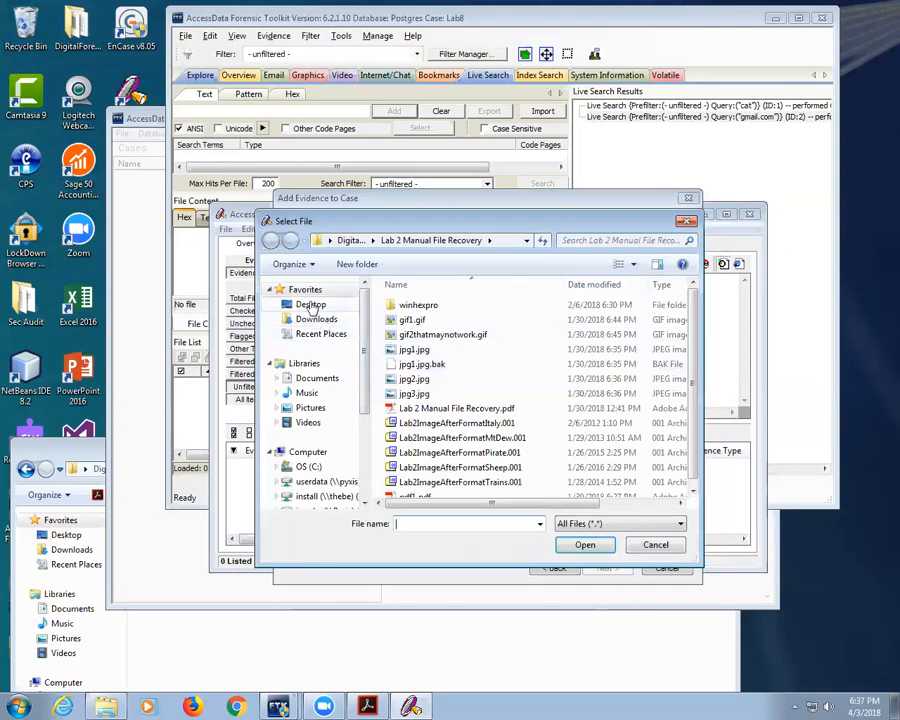
Step: Select the MemoryDump .mem file from Desktop\DigitalForensics\Lab 8 Active Memory Capture
{"action": "left_click", "coordinate": [310, 304]}
{"action": "double_click", "coordinate": [456, 490]}
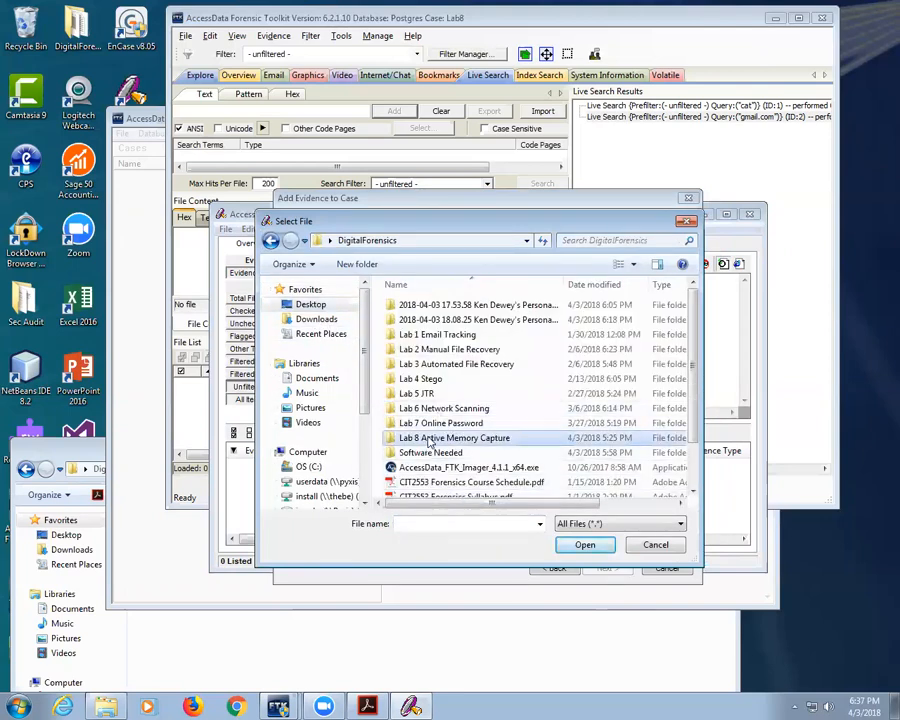
{"action": "double_click", "coordinate": [412, 437]}
{"action": "left_click", "coordinate": [508, 353]}
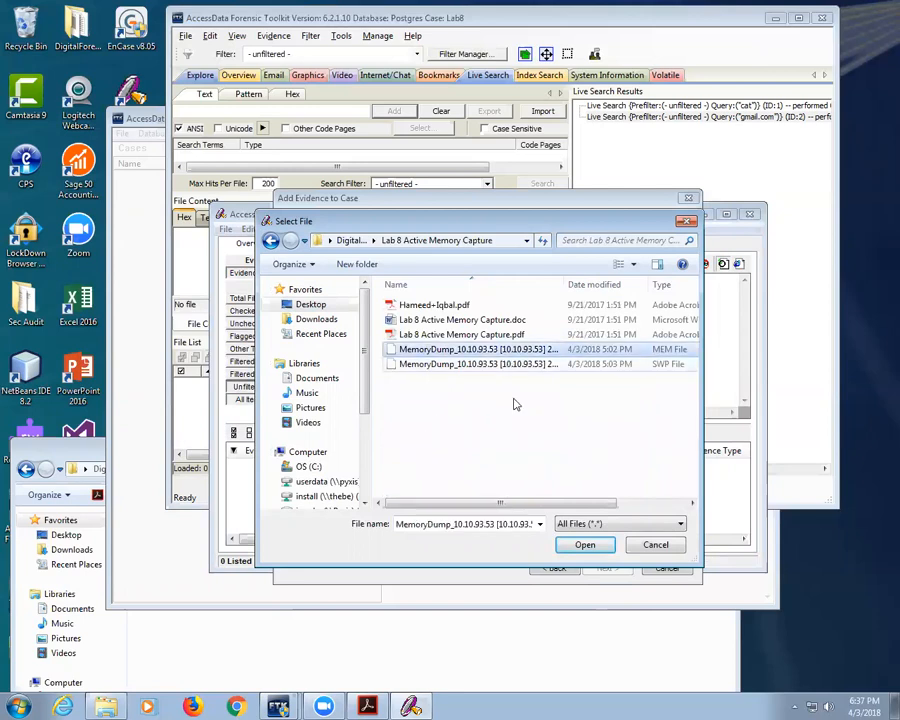
{"action": "left_click_drag", "start_coordinate": [508, 504], "coordinate": [689, 504]}
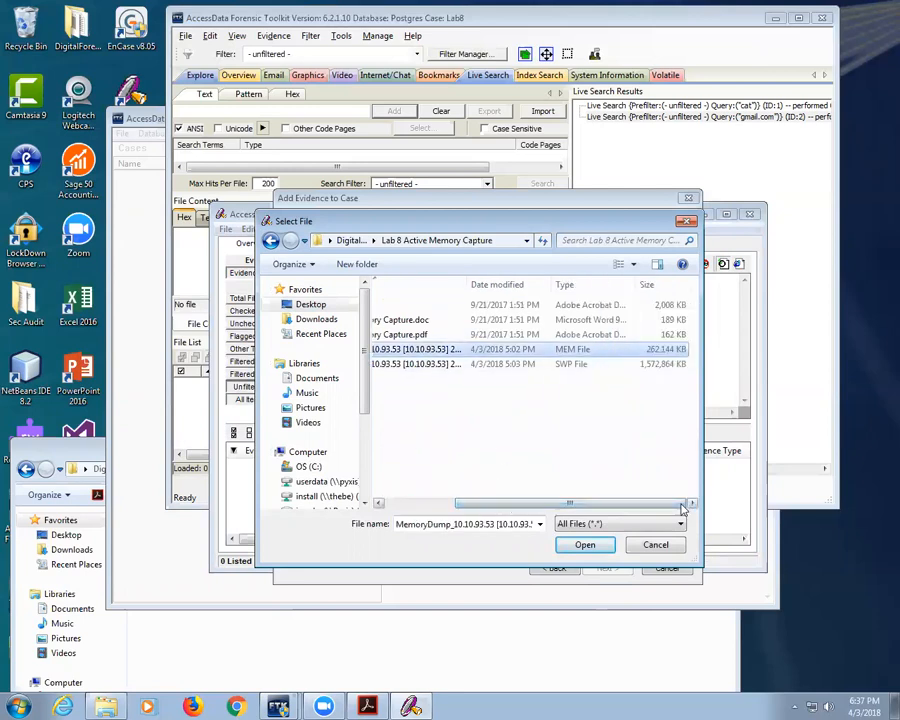
{"action": "left_click", "coordinate": [585, 544]}
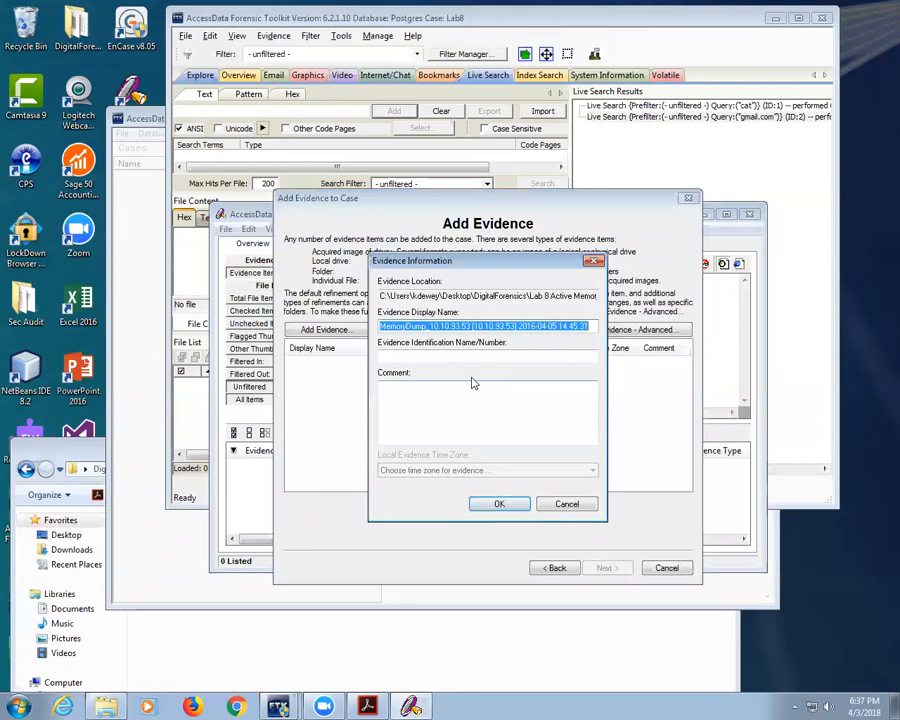
Step: Give the evidence identification 3 and complete the new case setup
{"action": "left_click", "coordinate": [466, 358]}
{"action": "type", "text": "3"}
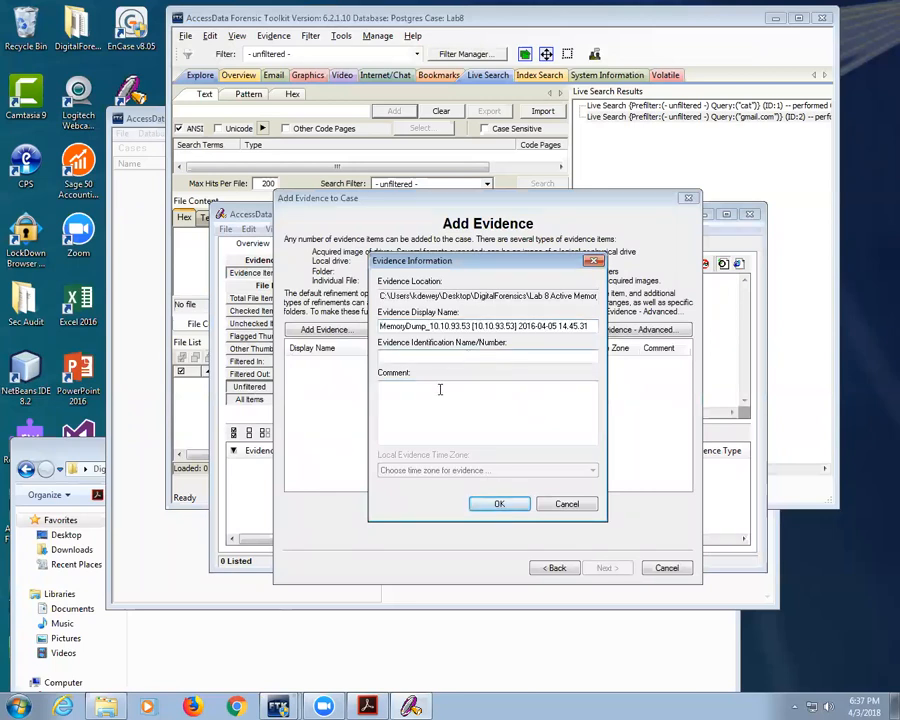
{"action": "left_click", "coordinate": [503, 503]}
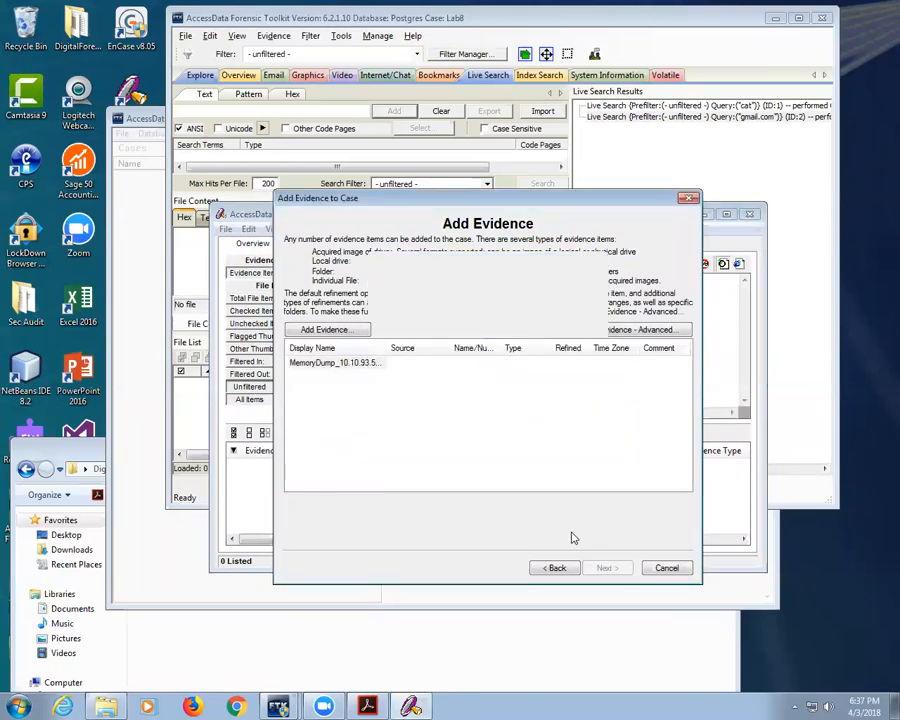
{"action": "left_click", "coordinate": [608, 568]}
{"action": "left_click", "coordinate": [613, 624]}
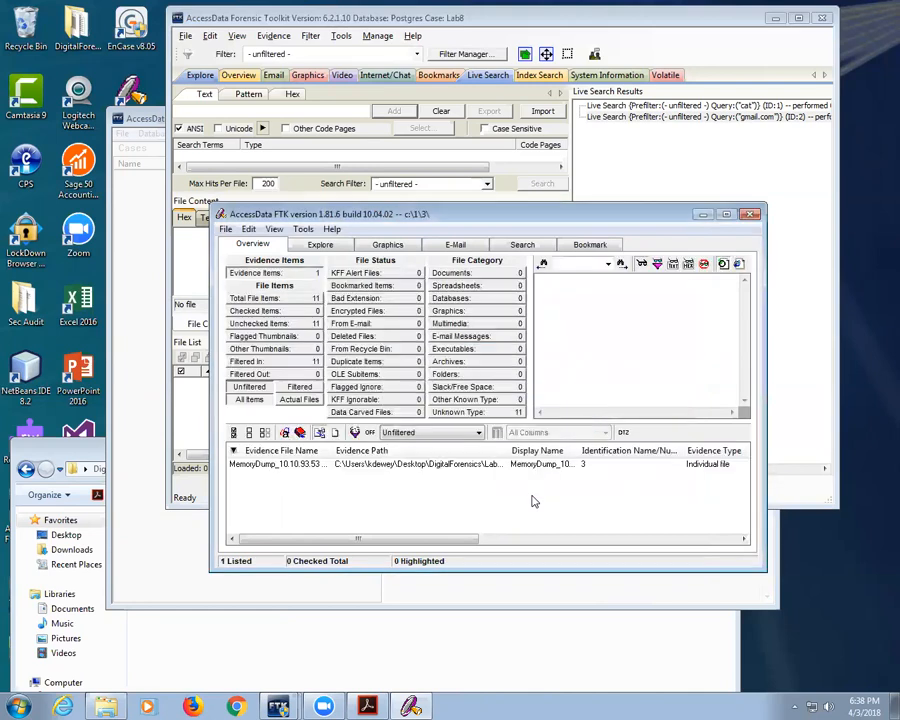
Step: Add 'gmail' as an indexed search item and view cumulative results across all files
{"action": "left_click", "coordinate": [520, 245]}
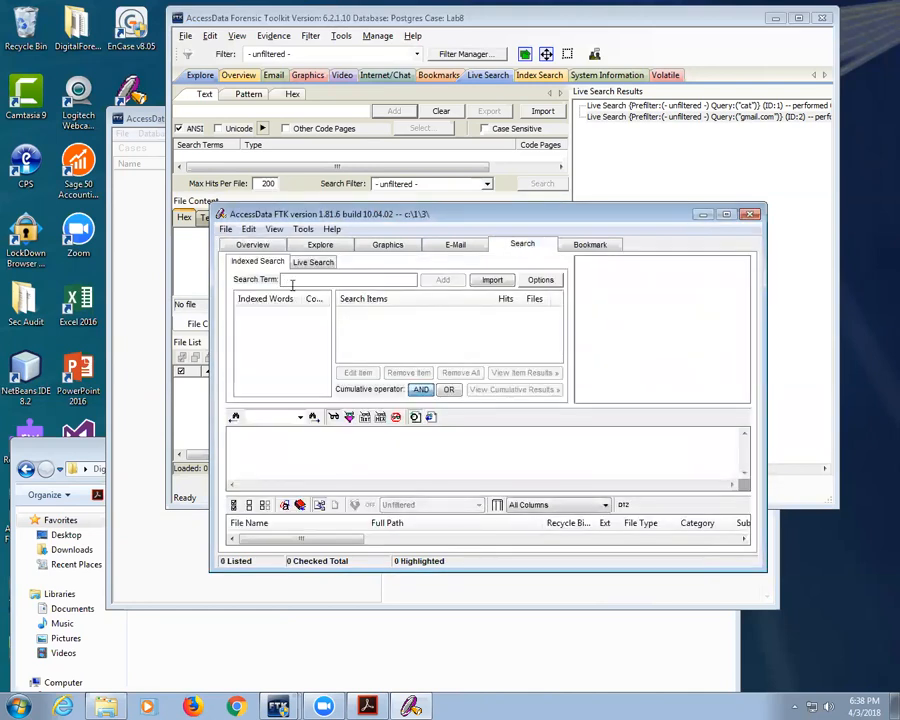
{"action": "left_click", "coordinate": [292, 281]}
{"action": "type", "text": "gmail"}
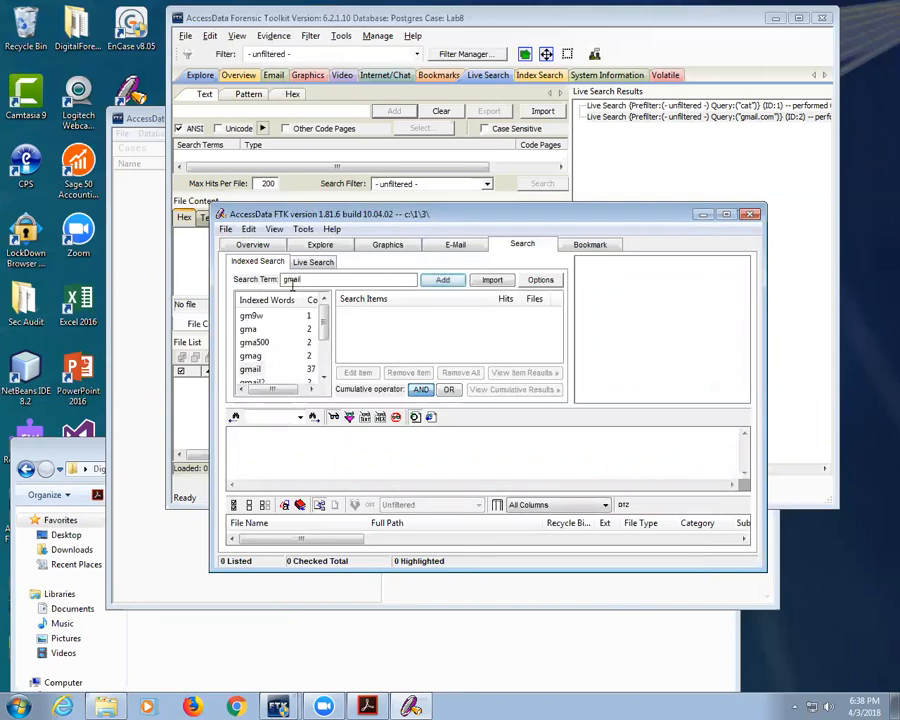
{"action": "left_click", "coordinate": [256, 370]}
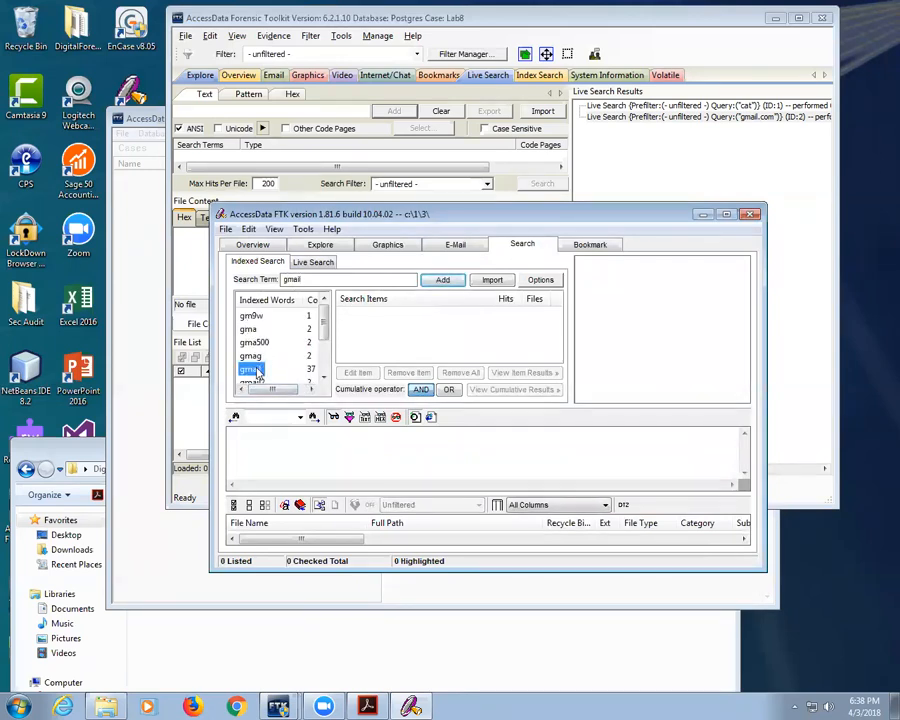
{"action": "left_click", "coordinate": [443, 280]}
{"action": "left_click", "coordinate": [356, 316]}
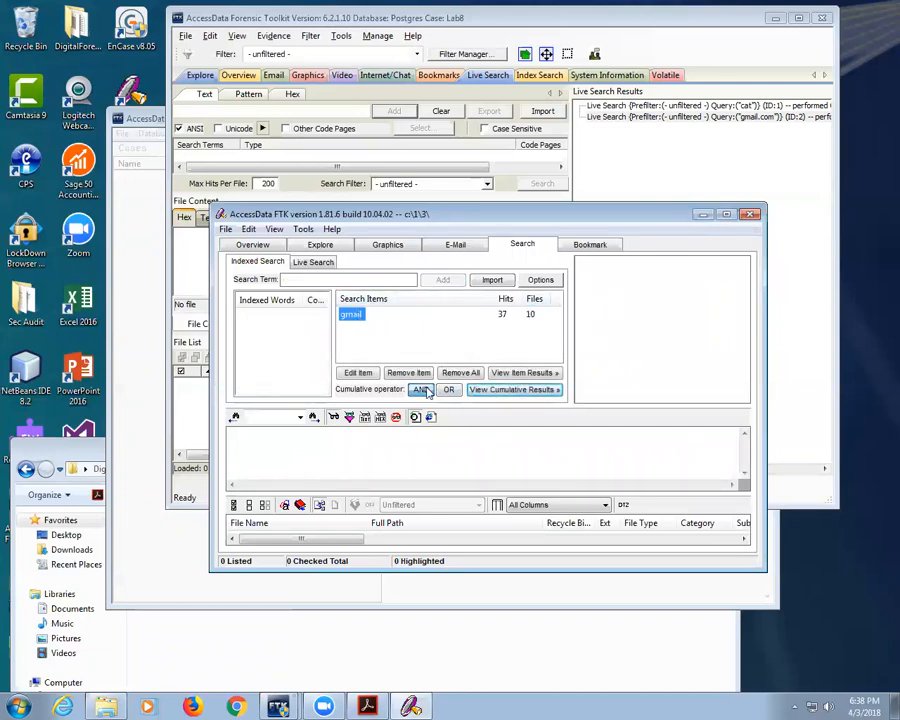
{"action": "left_click", "coordinate": [514, 389]}
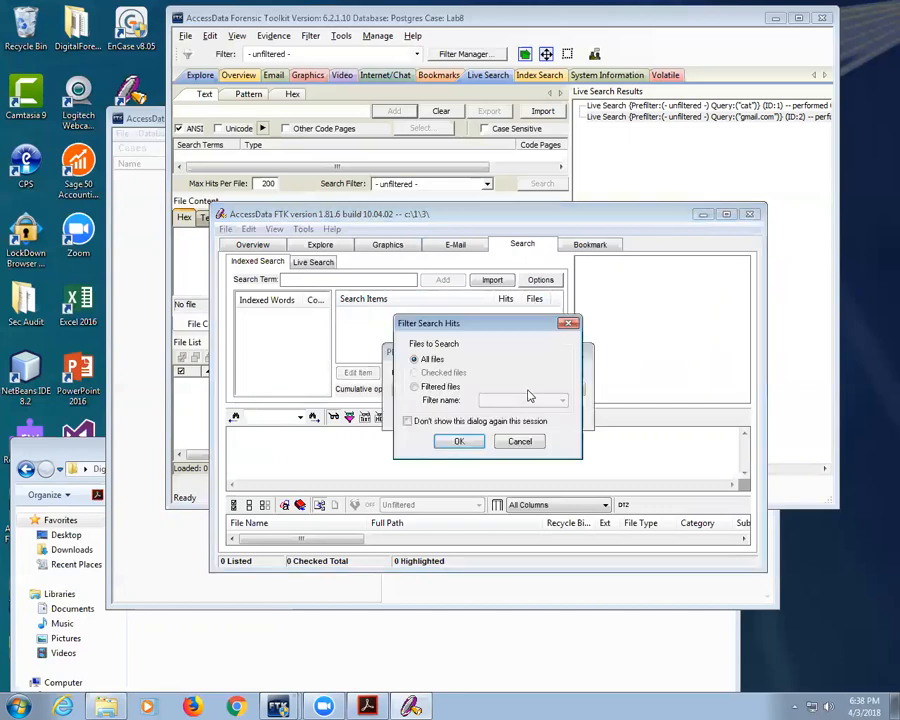
{"action": "left_click", "coordinate": [459, 443]}
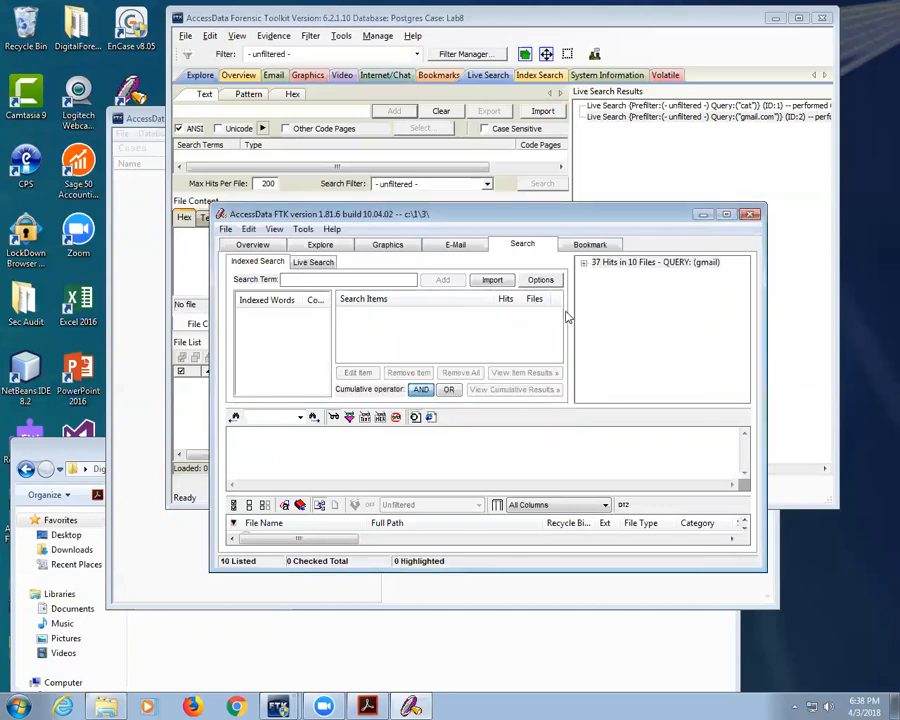
Step: Expand the gmail hits and inspect the mail.google.com and googleapis matches
{"action": "double_click", "coordinate": [605, 262]}
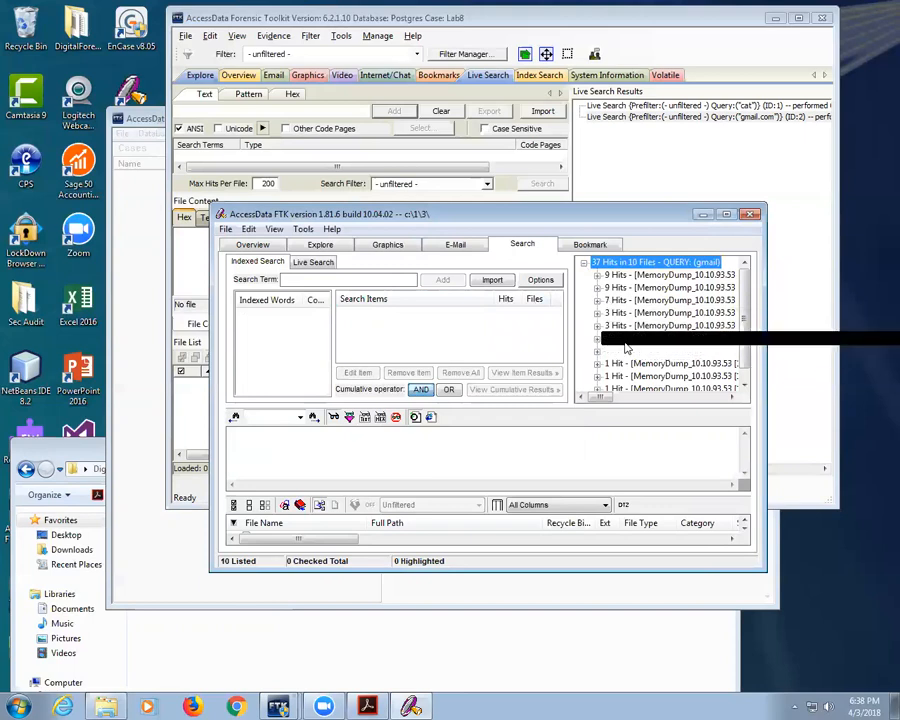
{"action": "double_click", "coordinate": [604, 311]}
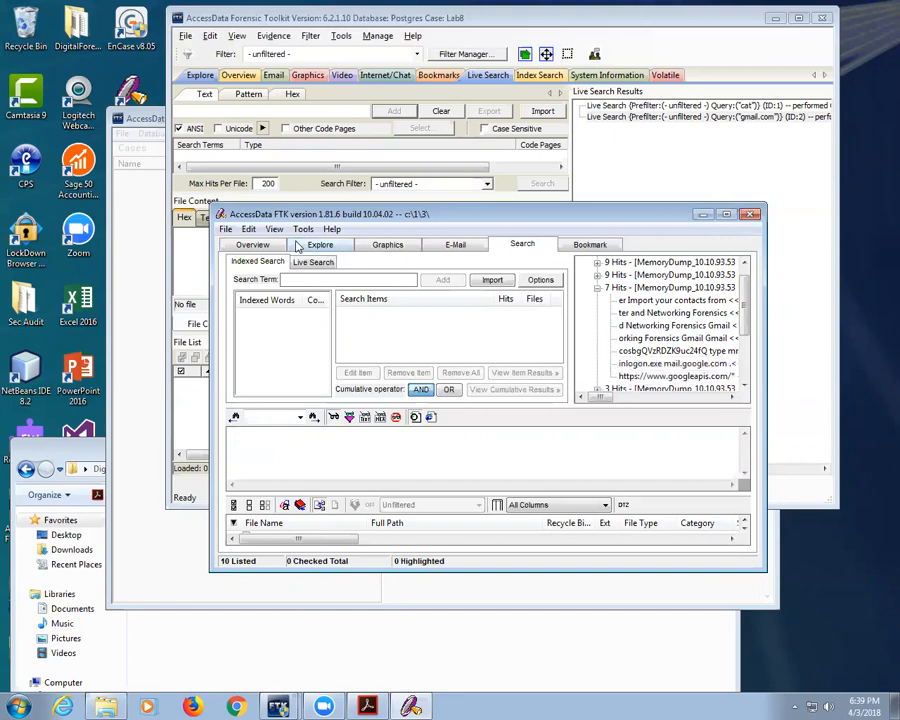
{"action": "left_click", "coordinate": [665, 364]}
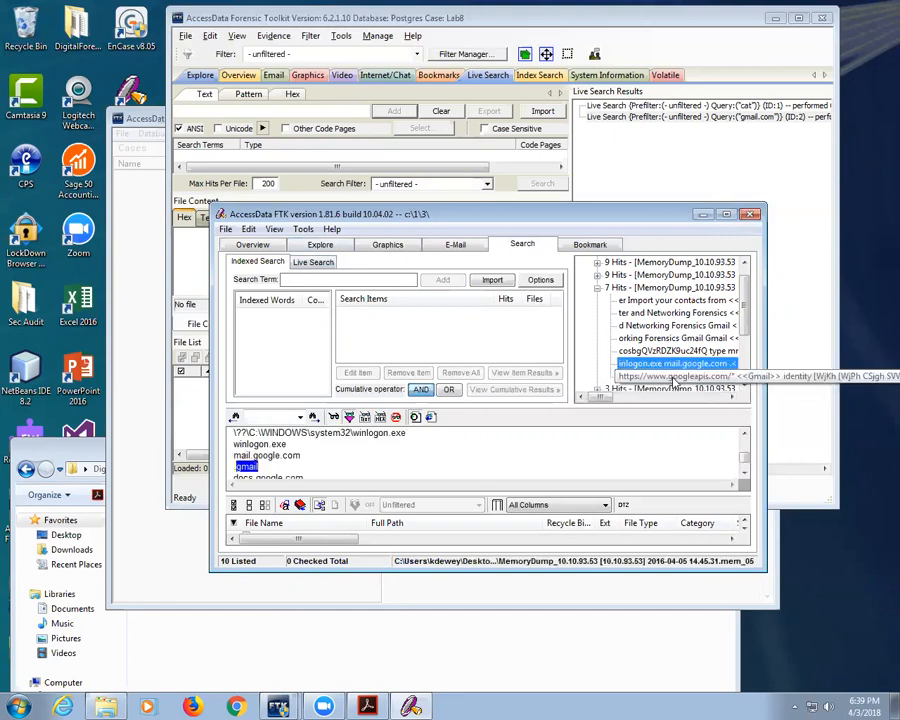
{"action": "left_click", "coordinate": [672, 378]}
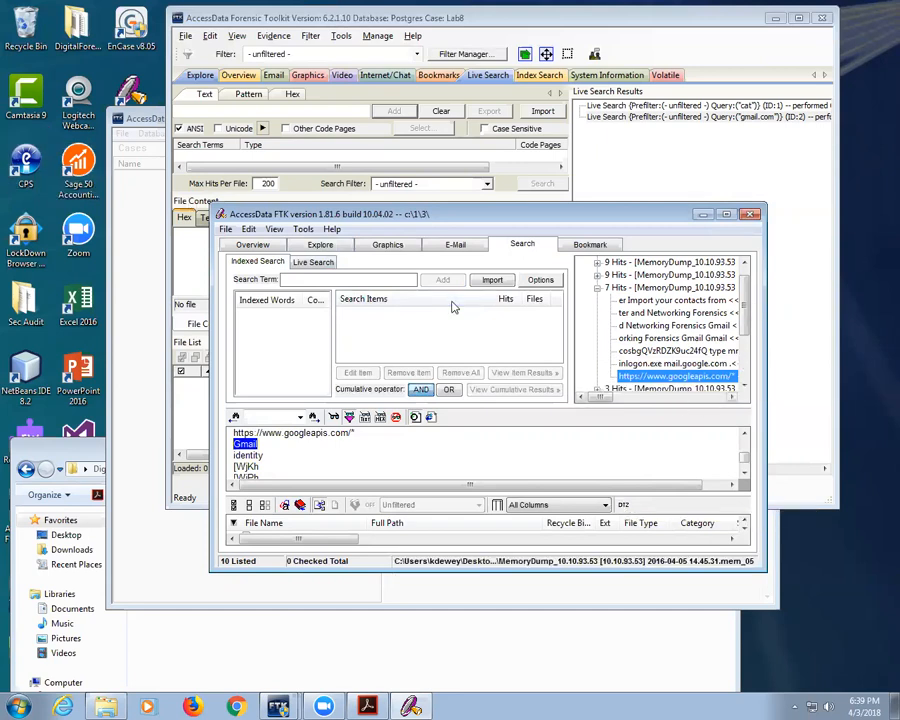
{"action": "left_click", "coordinate": [751, 215]}
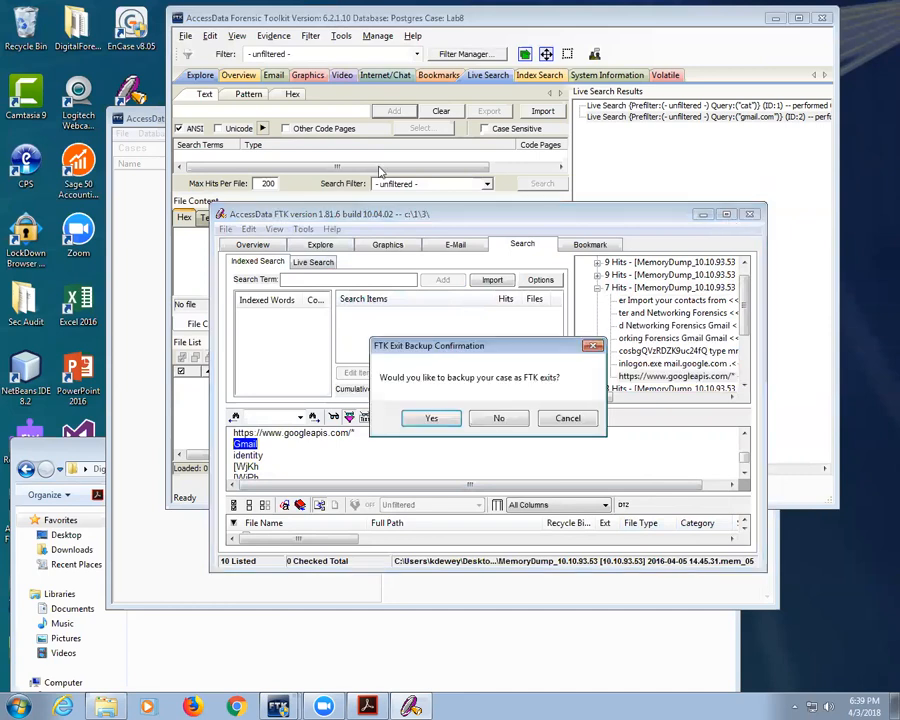
{"action": "left_click", "coordinate": [568, 418]}
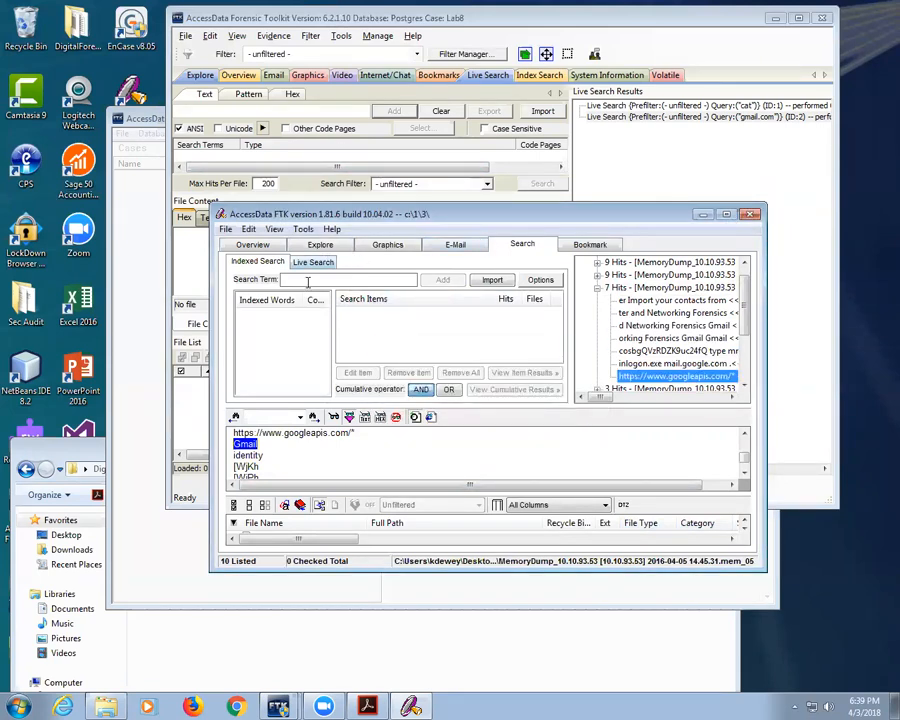
Step: Run a Live regular-expression search with the Credit Card Number pattern across all files
{"action": "left_click", "coordinate": [316, 263]}
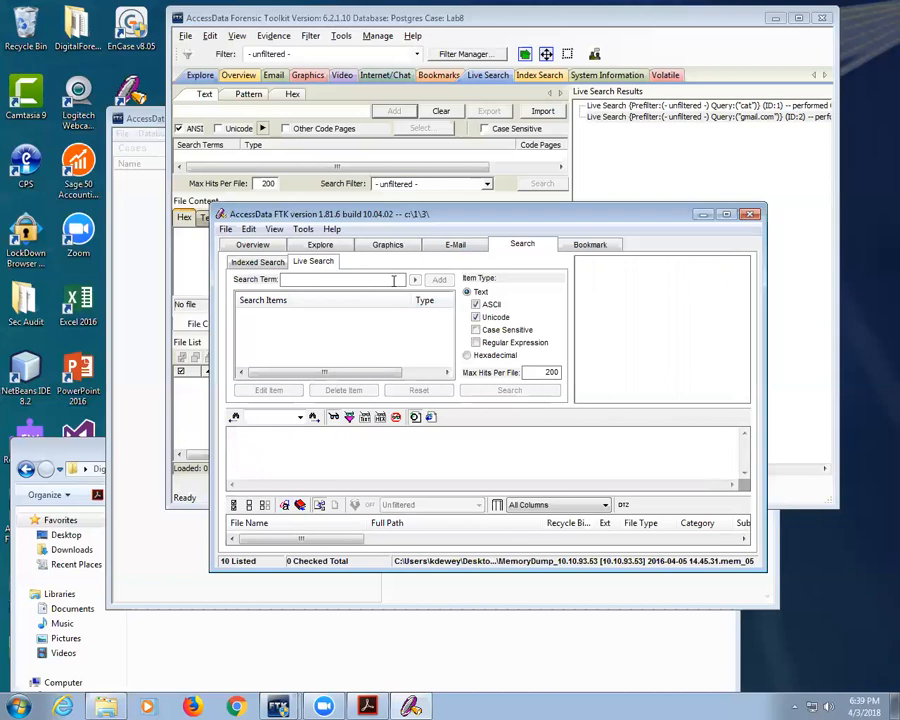
{"action": "left_click", "coordinate": [476, 342]}
{"action": "left_click", "coordinate": [414, 279]}
{"action": "left_click", "coordinate": [452, 320]}
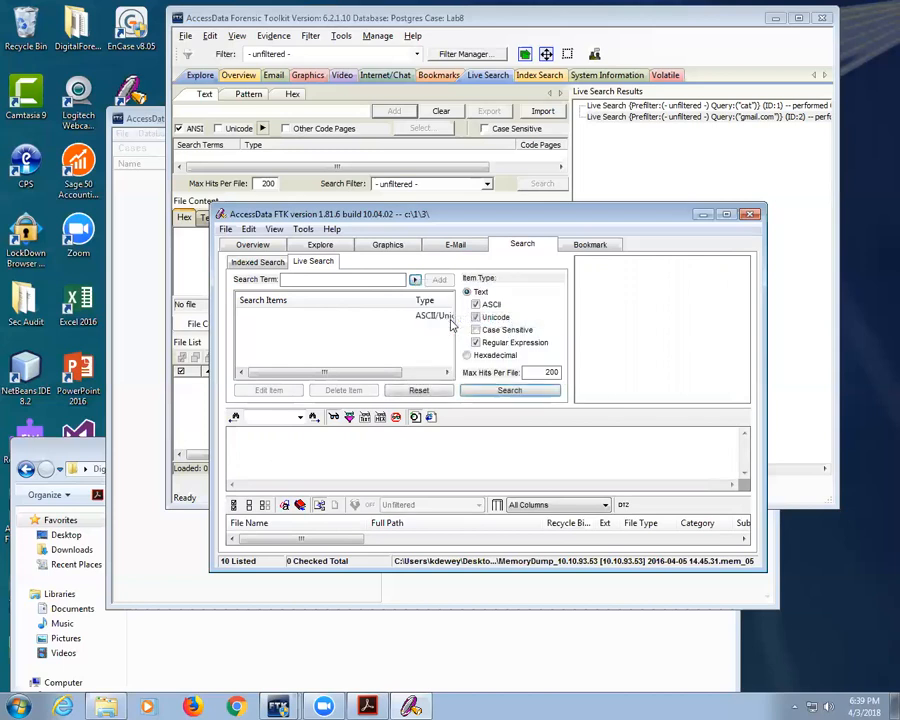
{"action": "left_click_drag", "start_coordinate": [307, 377], "coordinate": [375, 374]}
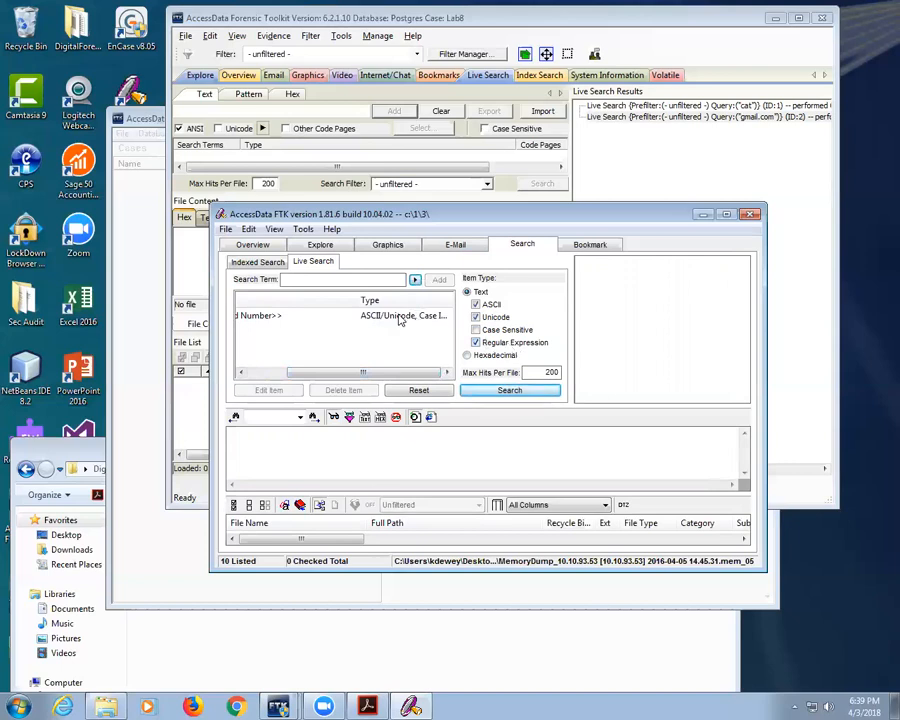
{"action": "left_click", "coordinate": [510, 390]}
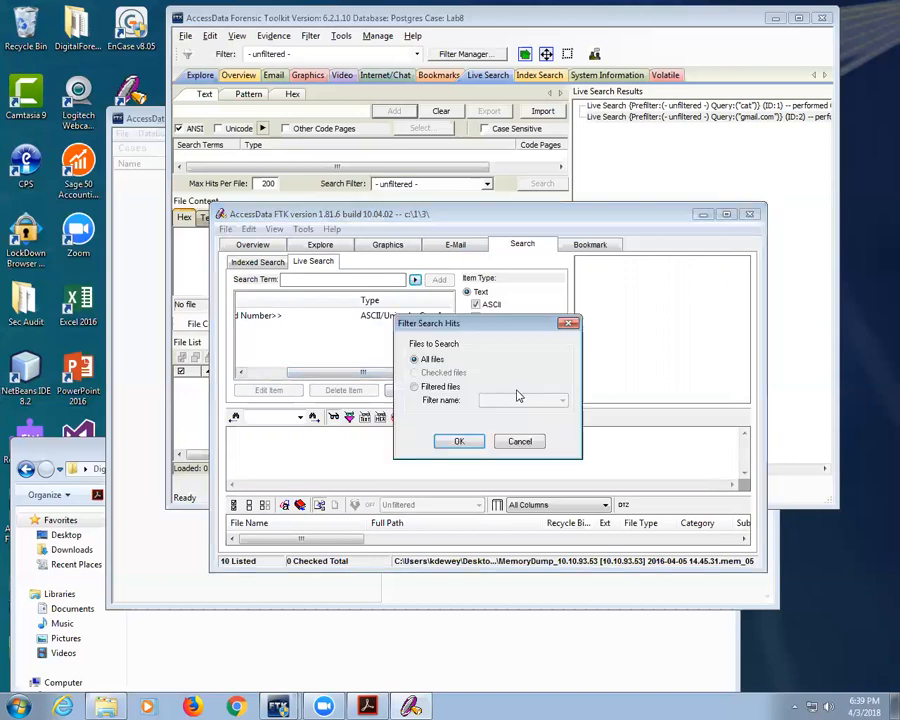
{"action": "left_click", "coordinate": [460, 442]}
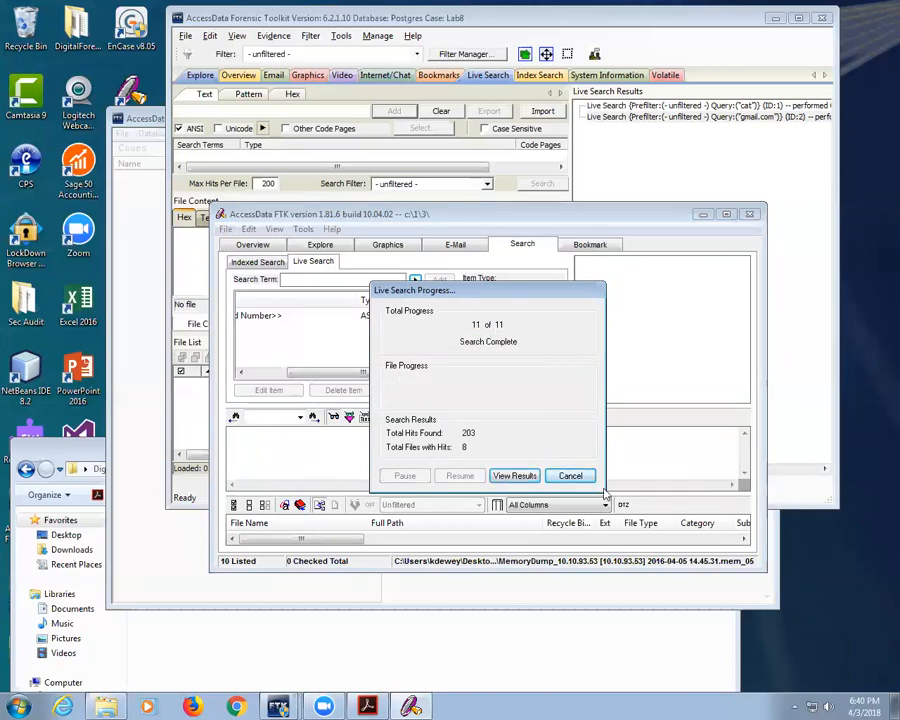
Step: View the 203 credit card hits listed per memory dump, then turn off regex matching
{"action": "left_click", "coordinate": [520, 477]}
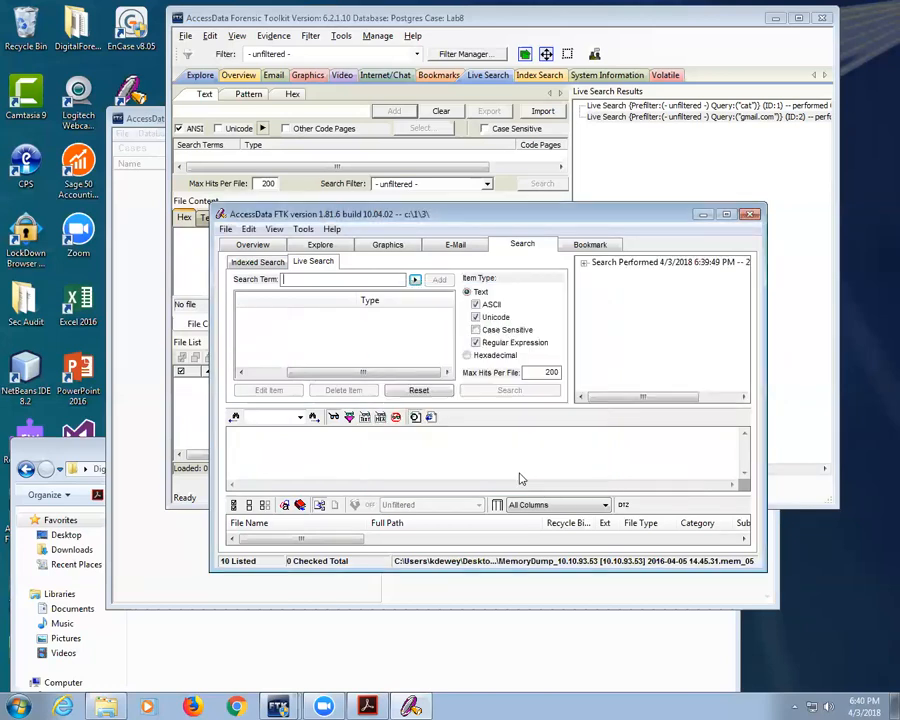
{"action": "left_click", "coordinate": [585, 263]}
{"action": "left_click", "coordinate": [597, 275]}
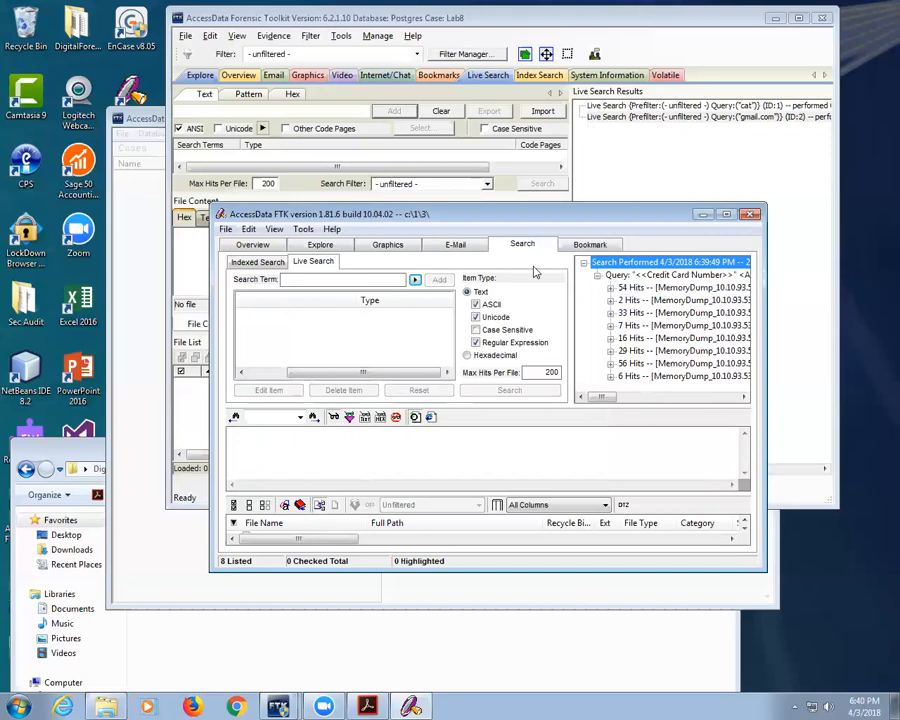
{"action": "left_click", "coordinate": [522, 343]}
{"action": "left_click", "coordinate": [520, 343]}
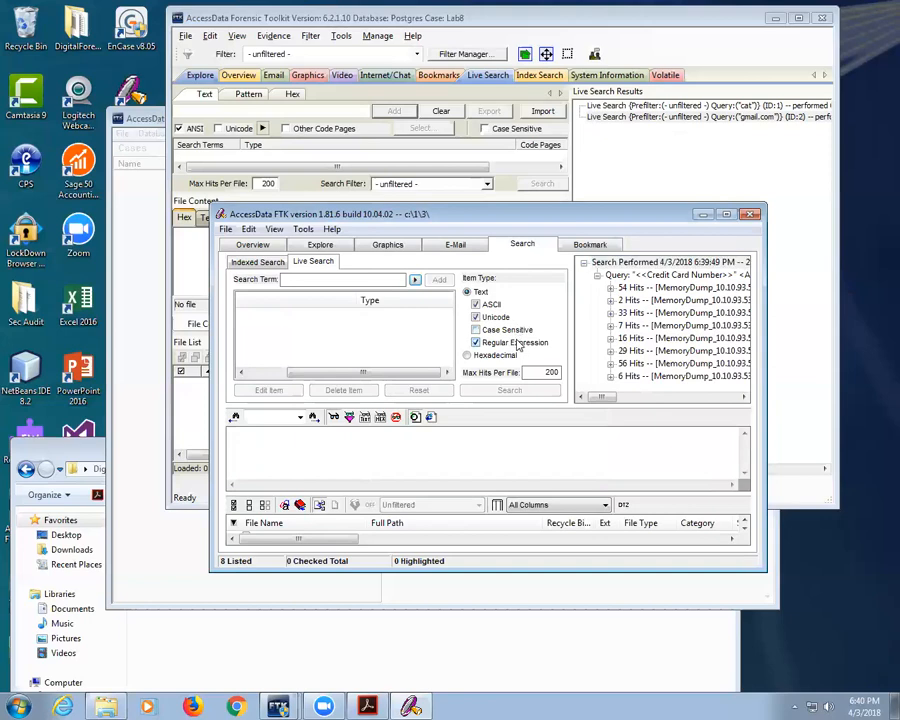
{"action": "left_click", "coordinate": [415, 280]}
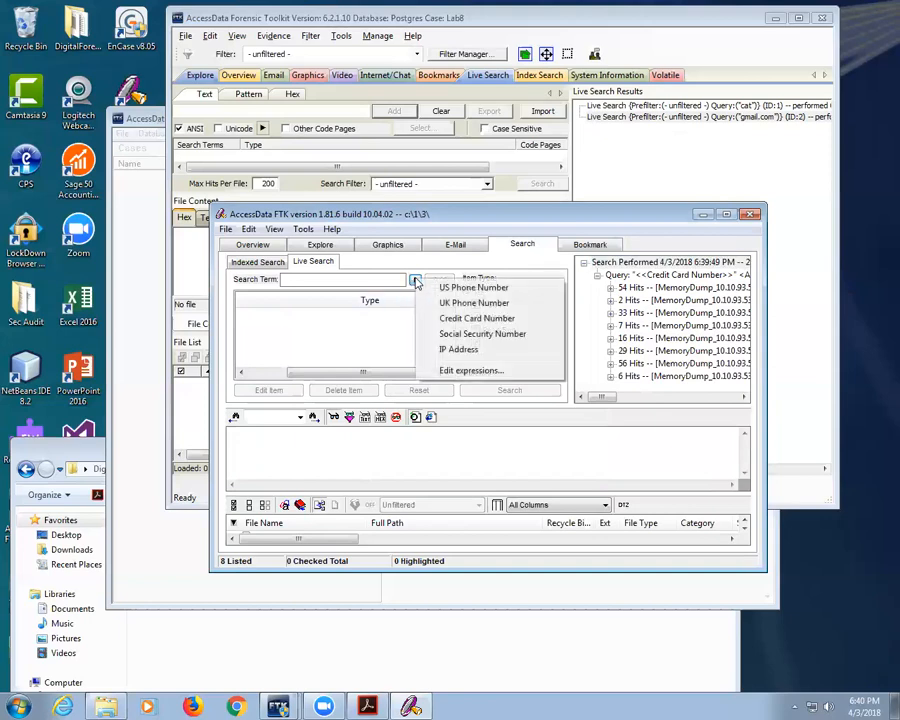
{"action": "left_click", "coordinate": [458, 369]}
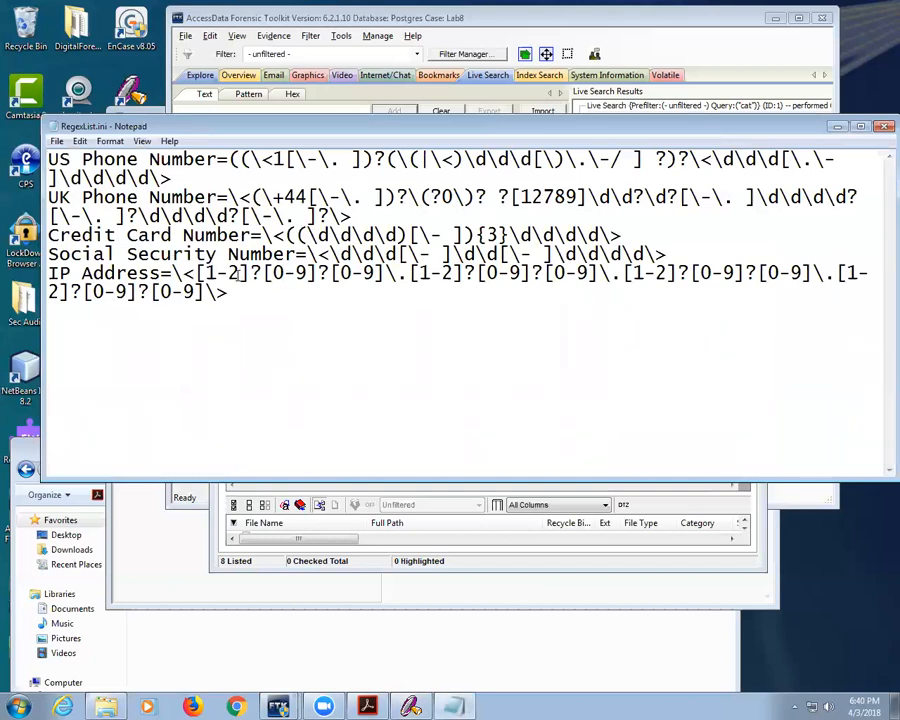
{"action": "left_click_drag", "start_coordinate": [203, 273], "coordinate": [312, 273]}
{"action": "left_click", "coordinate": [342, 273]}
{"action": "left_click", "coordinate": [883, 128]}
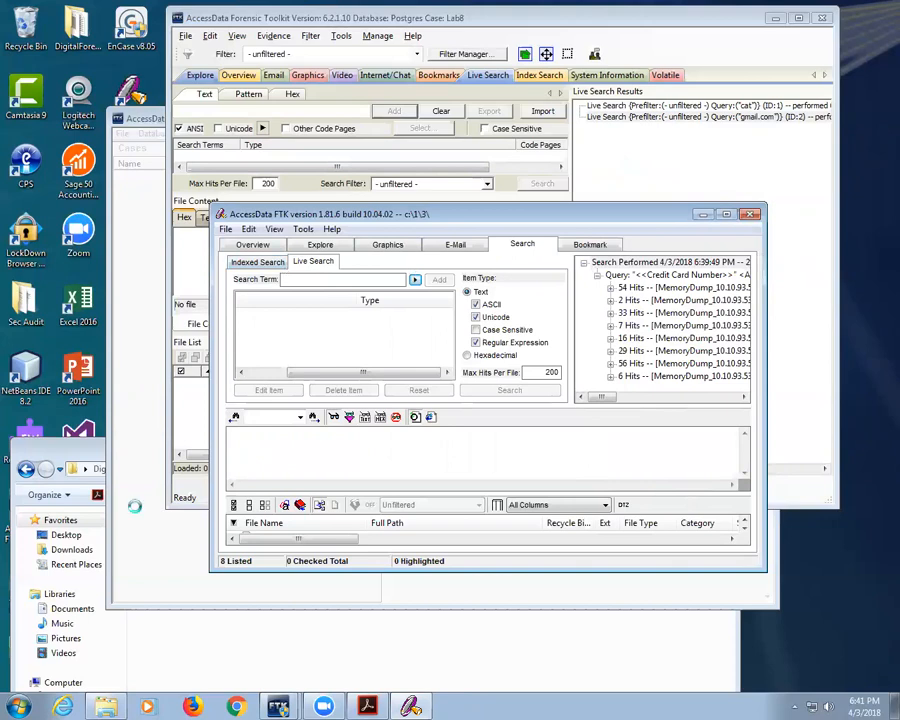
Step: Read down through Questions 8–16, highlighting phrases like 'unatainable', 'only limit' and 'infinite'
{"action": "left_click", "coordinate": [366, 706]}
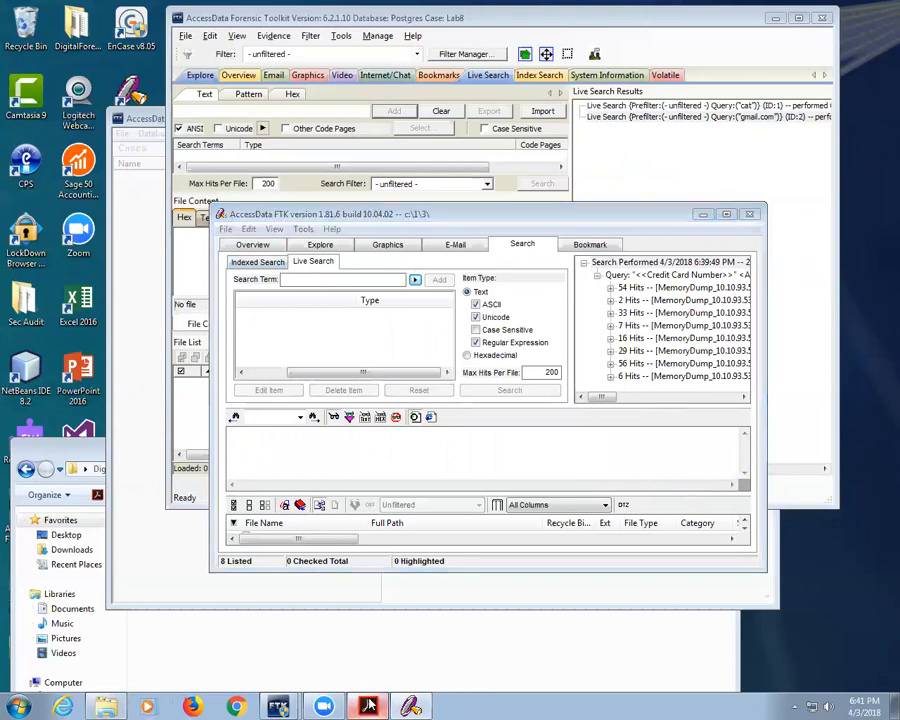
{"action": "left_click_drag", "start_coordinate": [304, 511], "coordinate": [484, 514]}
{"action": "scroll", "coordinate": [482, 516], "scroll_direction": "down", "scroll_amount": 4}
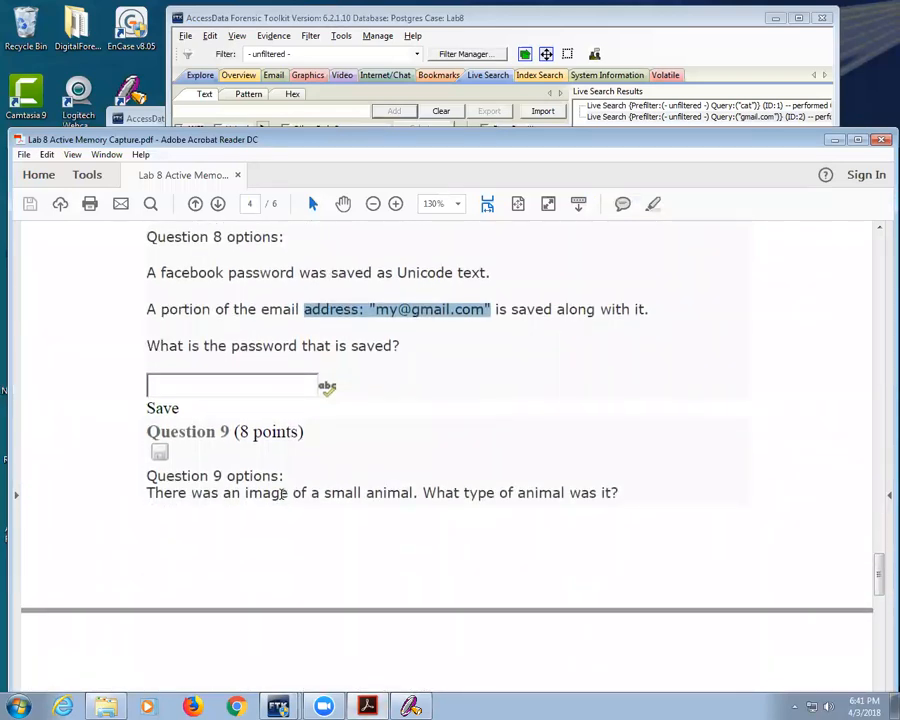
{"action": "left_click_drag", "start_coordinate": [237, 492], "coordinate": [482, 492]}
{"action": "scroll", "coordinate": [478, 492], "scroll_direction": "down", "scroll_amount": 7}
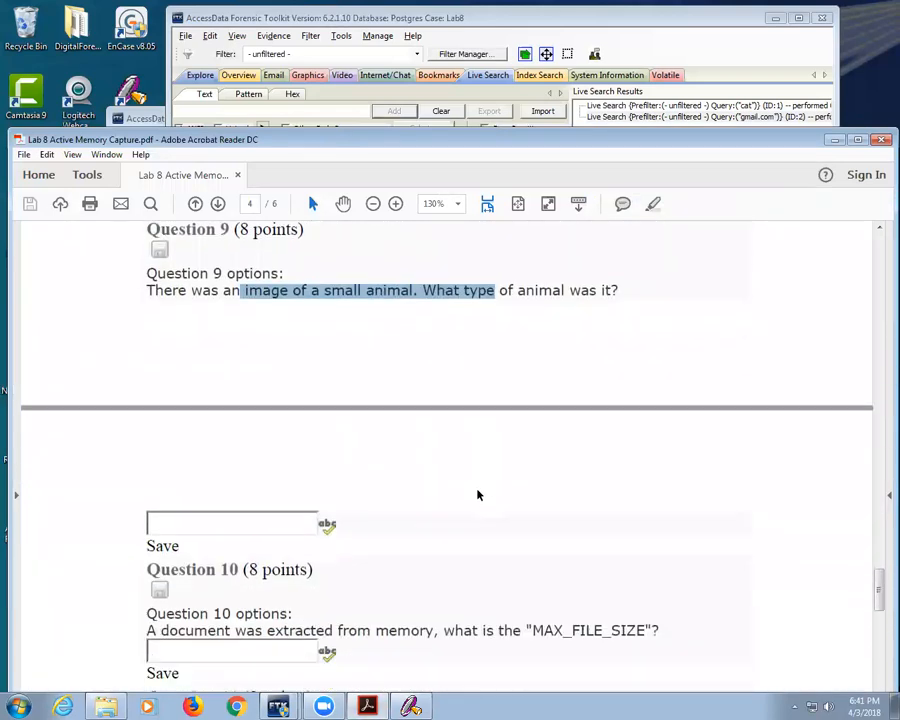
{"action": "scroll", "coordinate": [477, 490], "scroll_direction": "down", "scroll_amount": 3}
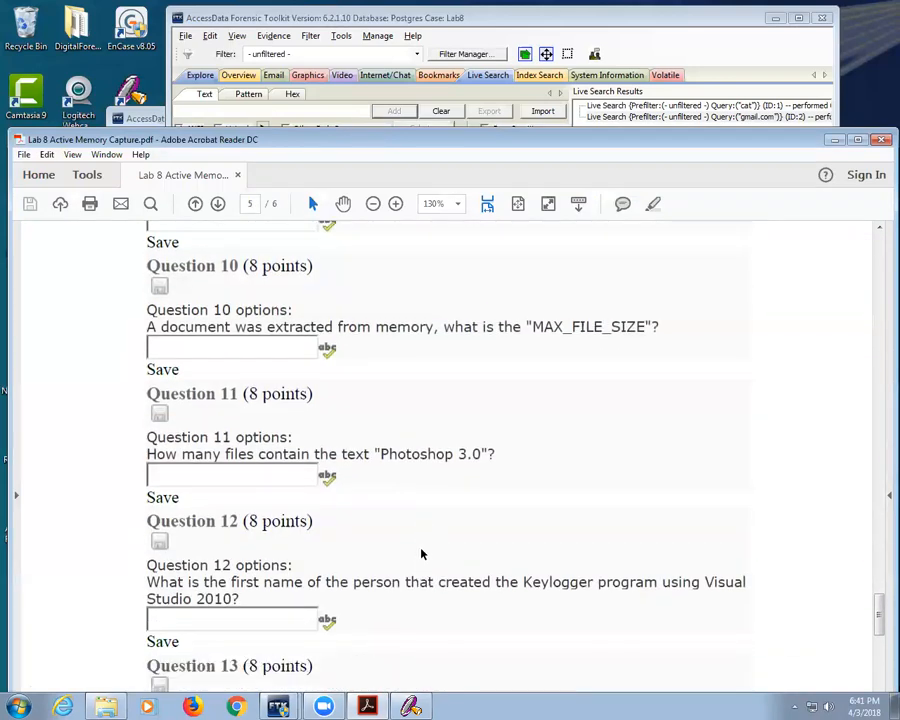
{"action": "left_click_drag", "start_coordinate": [258, 455], "coordinate": [341, 460]}
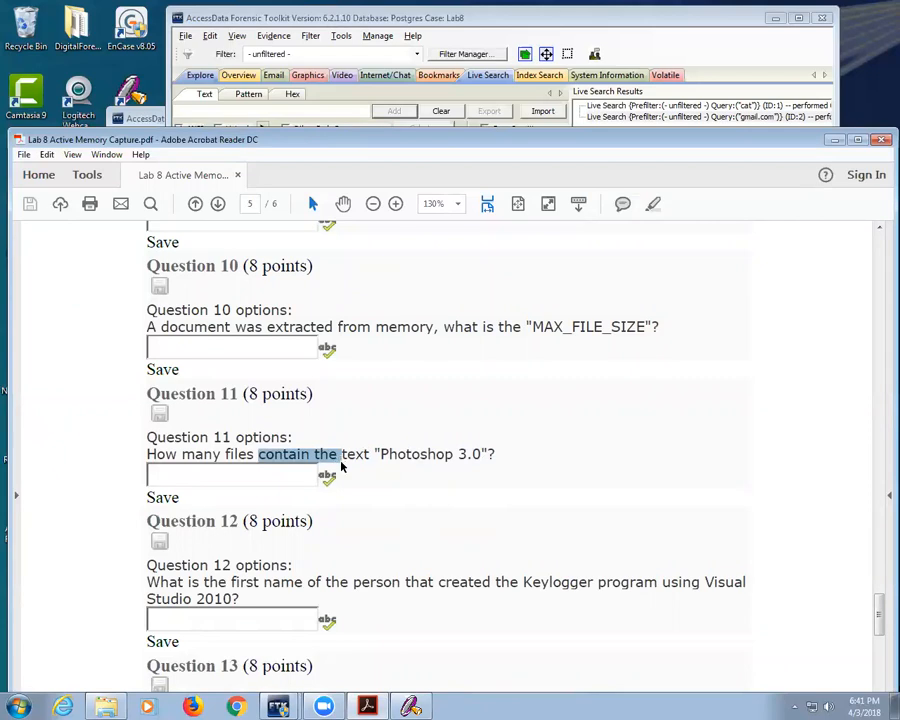
{"action": "scroll", "coordinate": [341, 466], "scroll_direction": "down", "scroll_amount": 3}
{"action": "scroll", "coordinate": [341, 466], "scroll_direction": "down", "scroll_amount": 6}
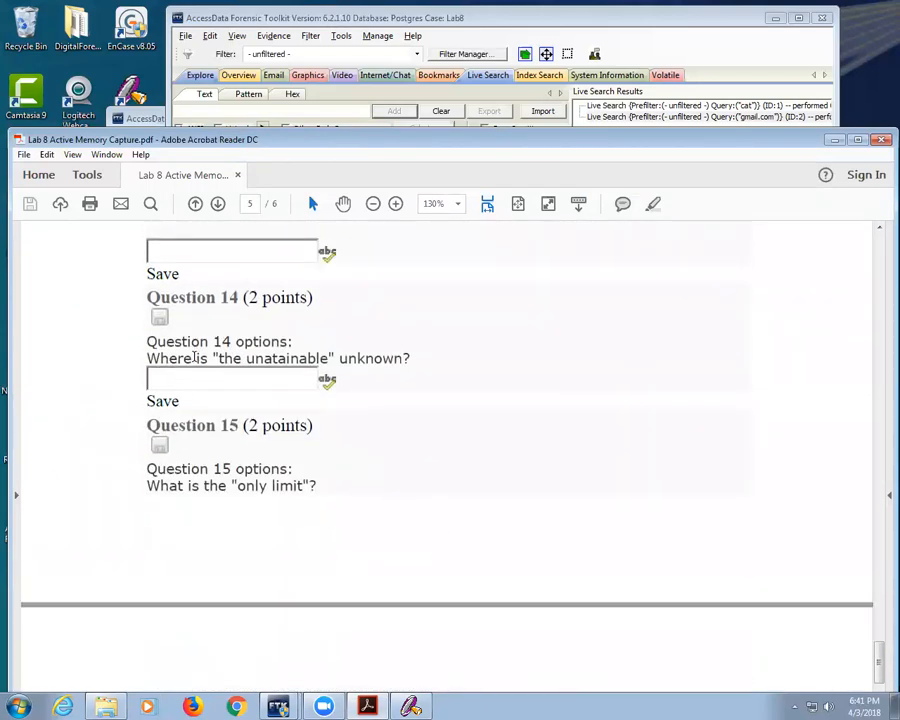
{"action": "left_click_drag", "start_coordinate": [219, 358], "coordinate": [290, 363]}
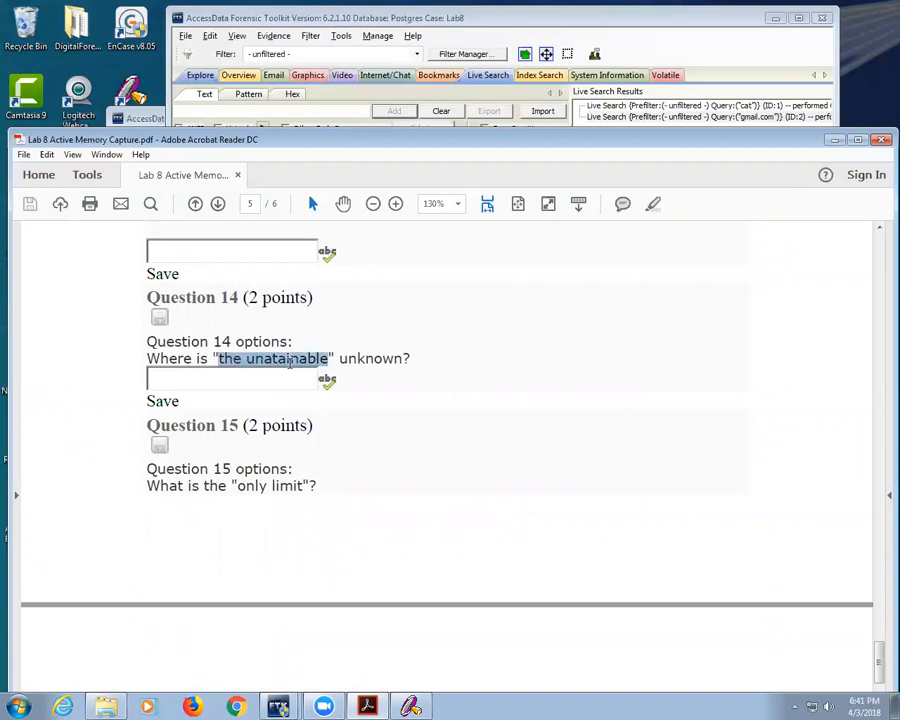
{"action": "scroll", "coordinate": [356, 560], "scroll_direction": "down", "scroll_amount": 3}
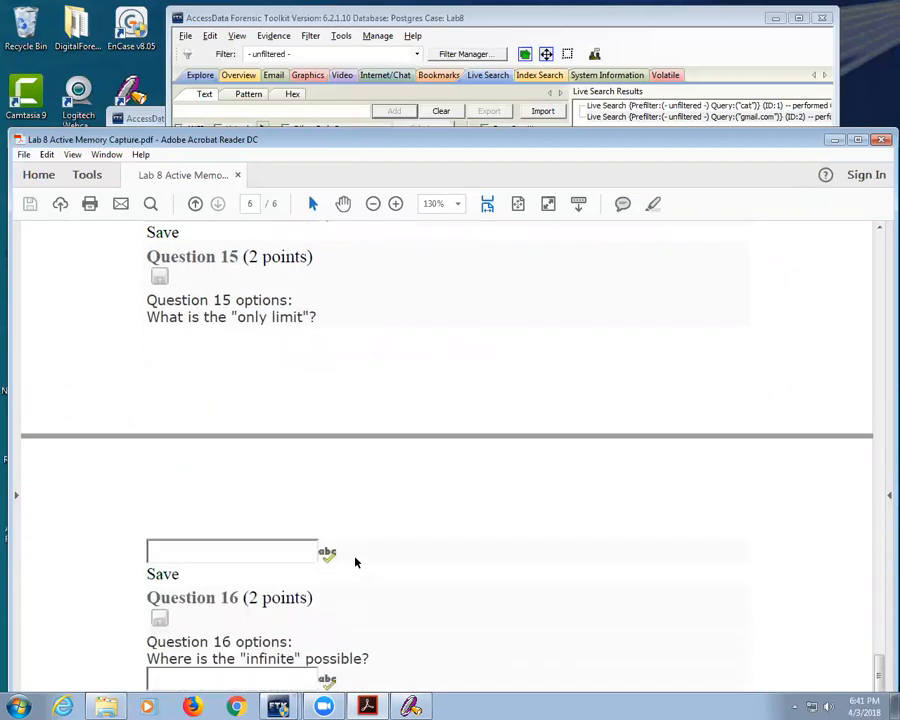
{"action": "left_click_drag", "start_coordinate": [240, 311], "coordinate": [274, 315]}
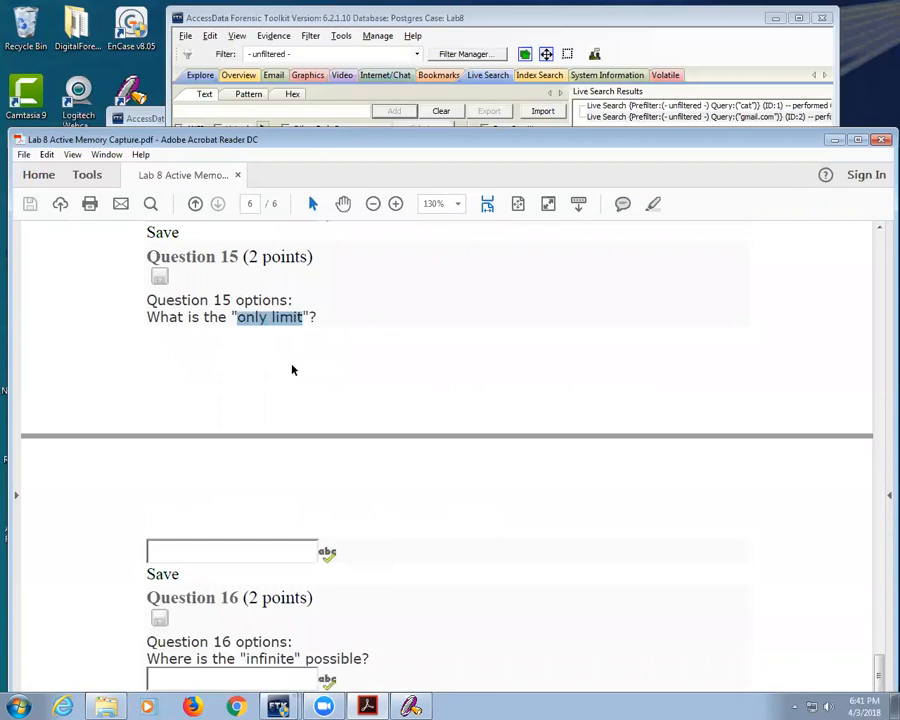
{"action": "scroll", "coordinate": [295, 460], "scroll_direction": "down", "scroll_amount": 2}
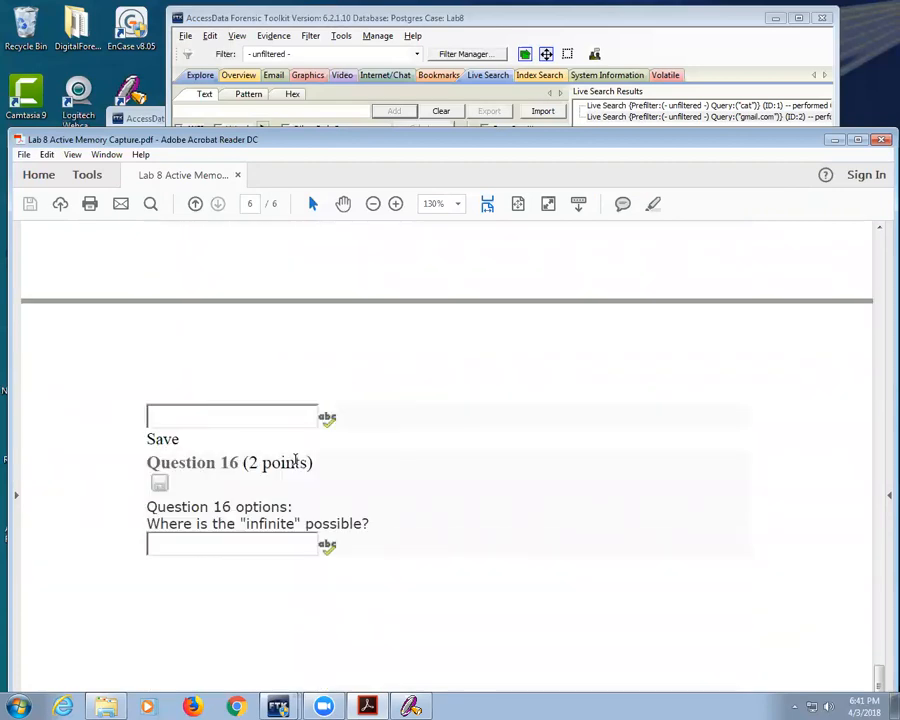
{"action": "double_click", "coordinate": [268, 523]}
Step: Scroll back up to Questions 10–12 on page 5 and close the PDF
{"action": "scroll", "coordinate": [388, 514], "scroll_direction": "up", "scroll_amount": 6}
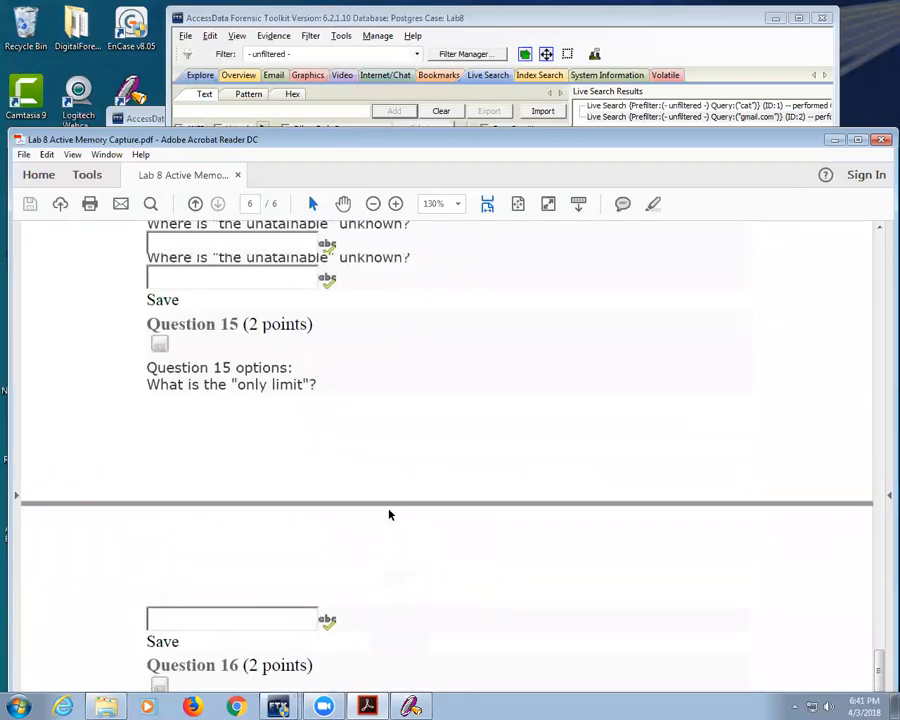
{"action": "scroll", "coordinate": [390, 515], "scroll_direction": "up", "scroll_amount": 6}
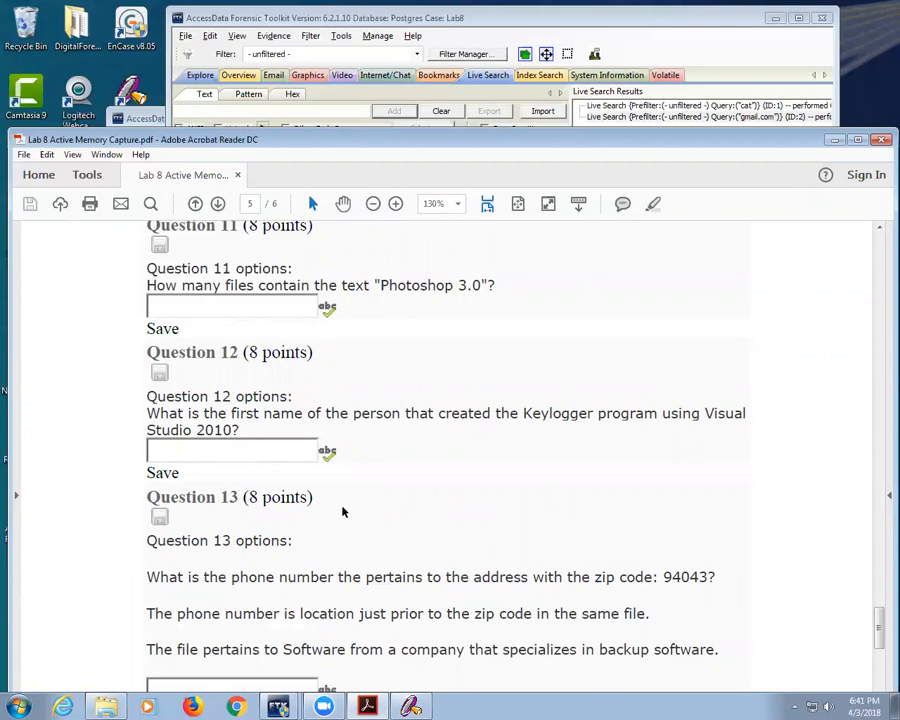
{"action": "scroll", "coordinate": [345, 490], "scroll_direction": "up", "scroll_amount": 4}
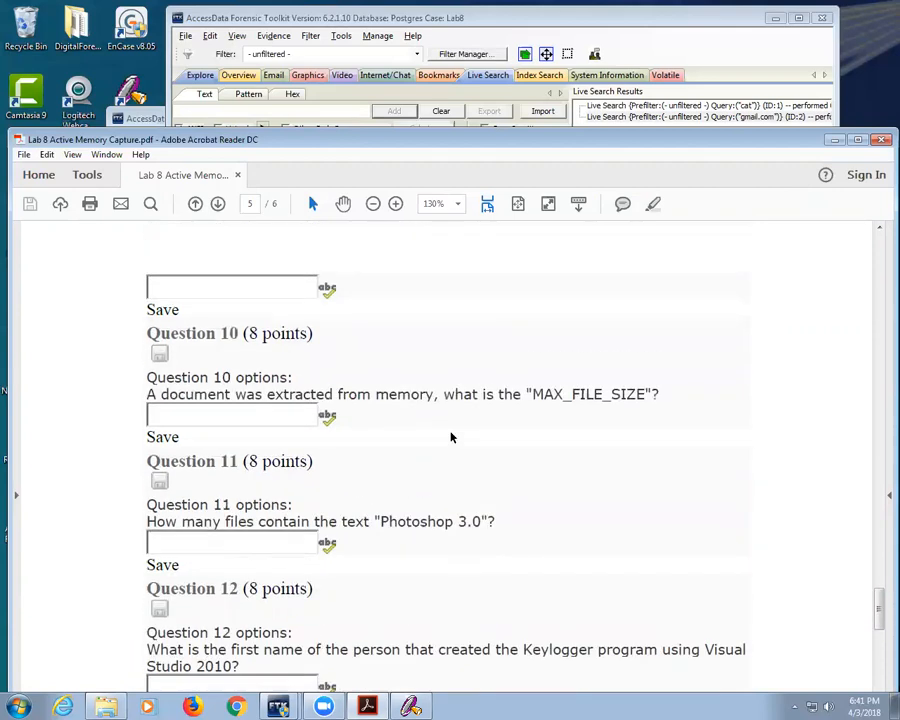
{"action": "scroll", "coordinate": [451, 437], "scroll_direction": "up", "scroll_amount": 3}
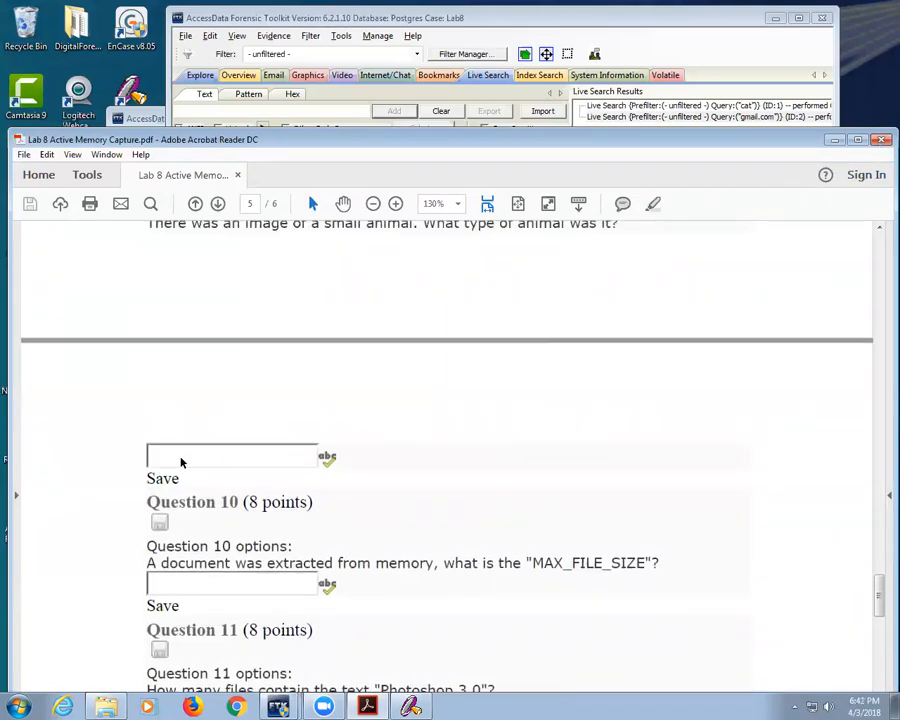
{"action": "scroll", "coordinate": [424, 371], "scroll_direction": "up", "scroll_amount": 3}
{"action": "scroll", "coordinate": [421, 371], "scroll_direction": "up", "scroll_amount": 3}
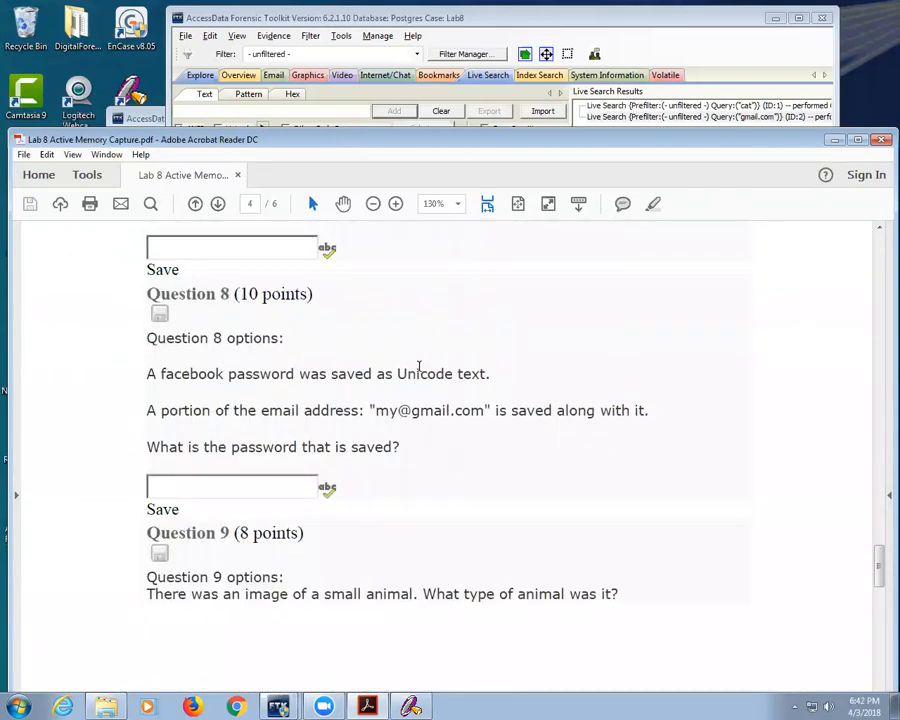
{"action": "left_click", "coordinate": [880, 139]}
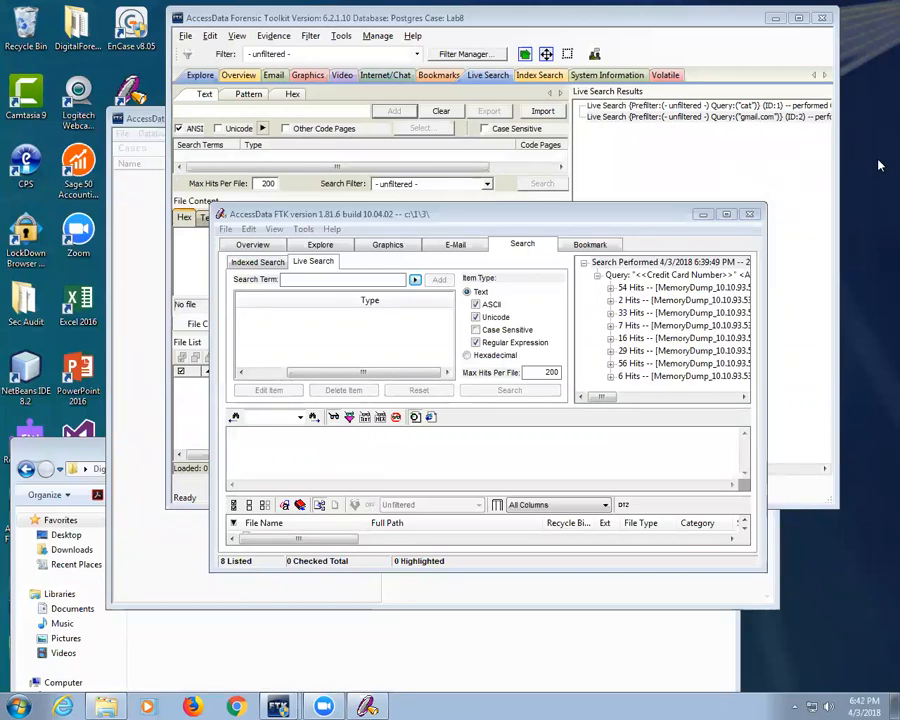
Step: Exit FTK 1.81.6 without creating a backup
{"action": "left_click", "coordinate": [749, 214]}
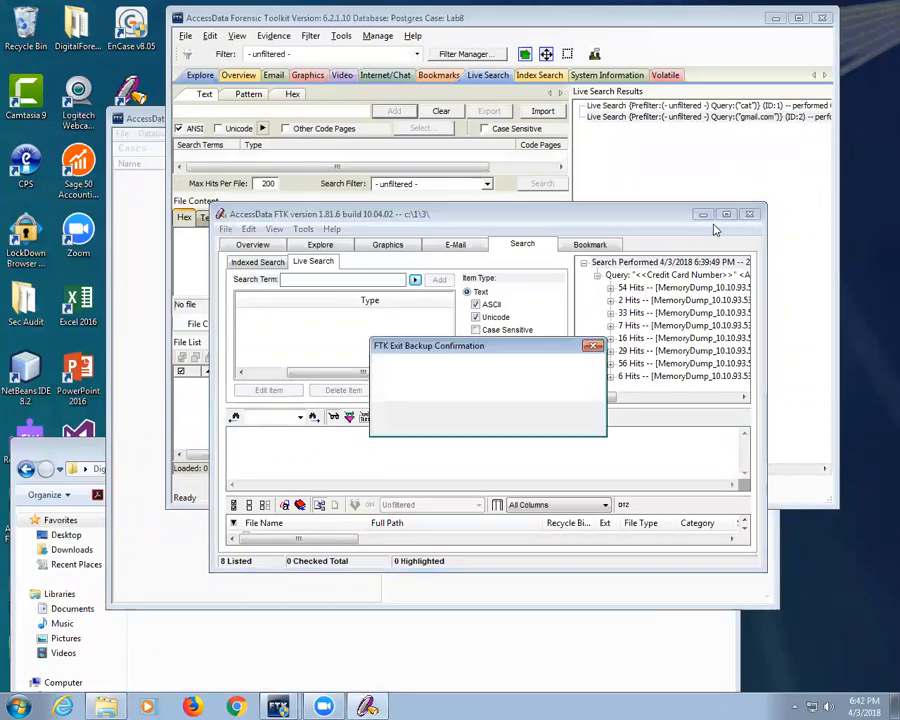
{"action": "left_click", "coordinate": [500, 419]}
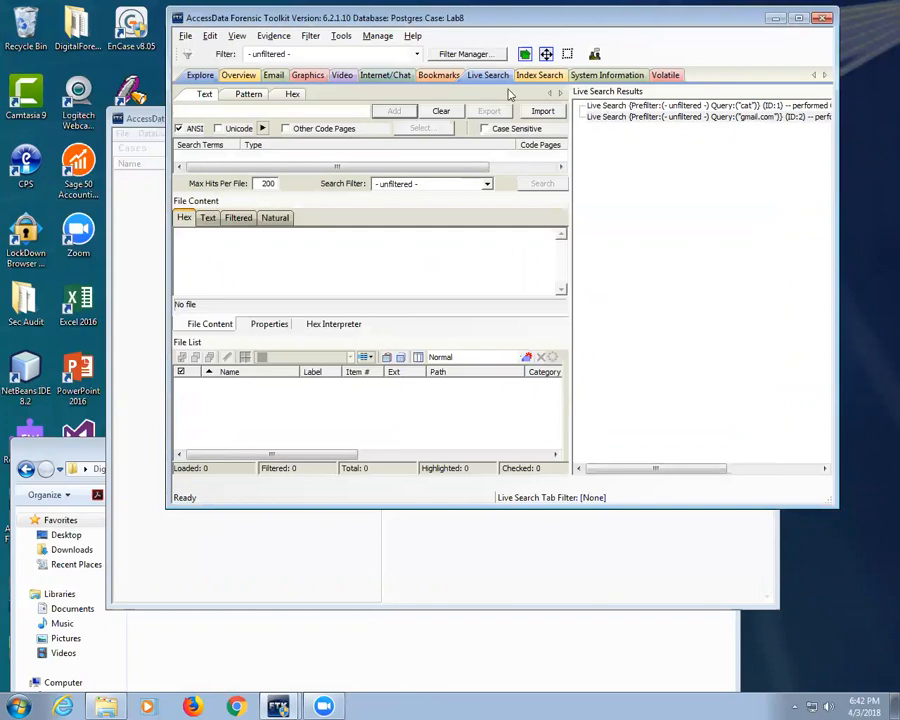
Step: Look through the Lab8 case's Index Search, Live Search and Bookmarks views
{"action": "left_click", "coordinate": [536, 77]}
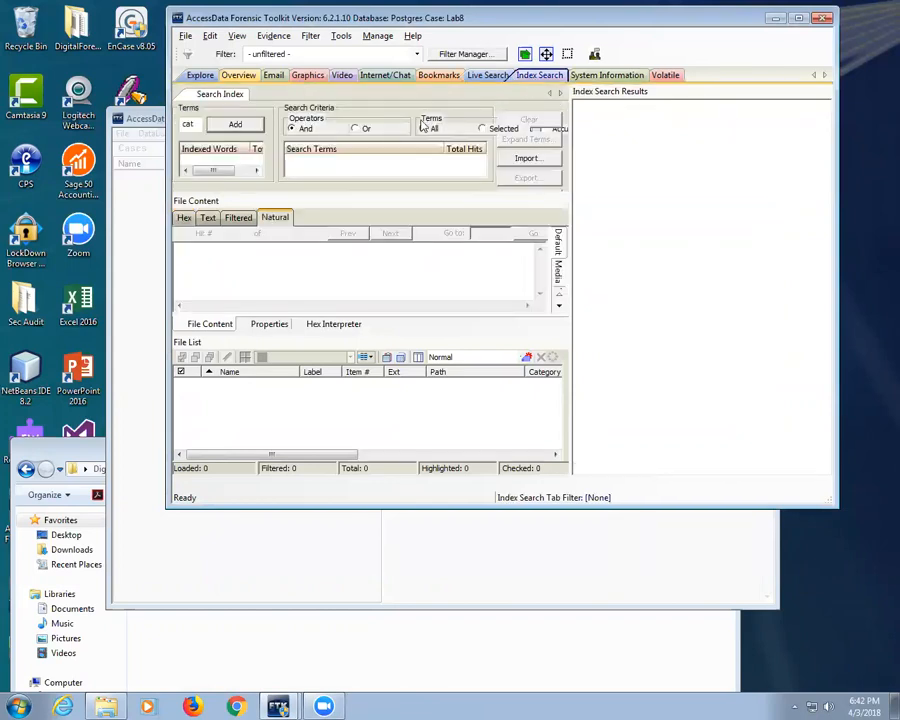
{"action": "left_click_drag", "start_coordinate": [198, 124], "coordinate": [125, 121]}
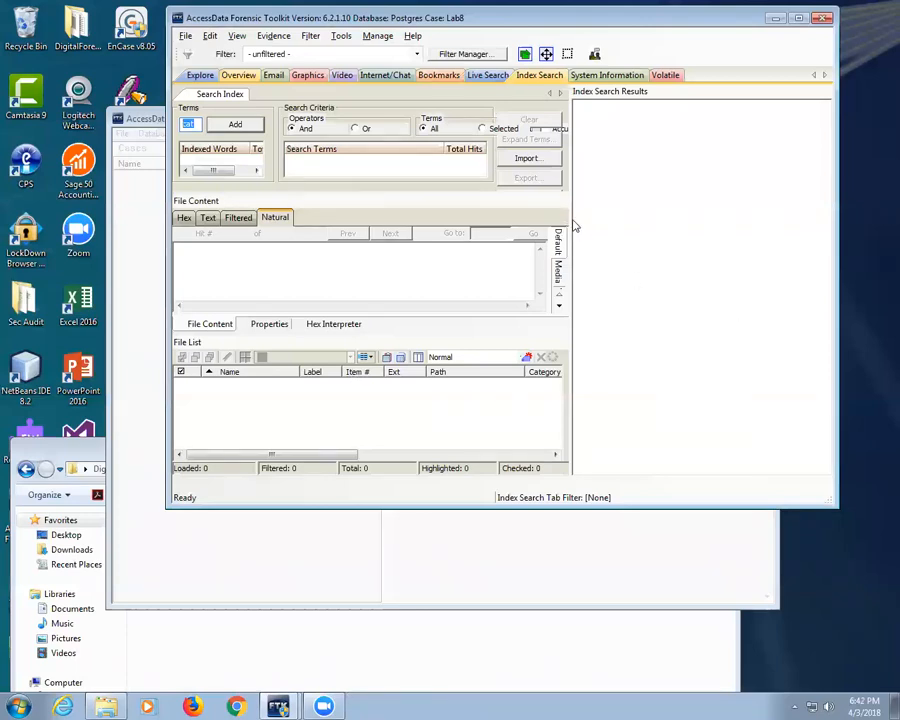
{"action": "left_click", "coordinate": [492, 76]}
{"action": "left_click", "coordinate": [438, 75]}
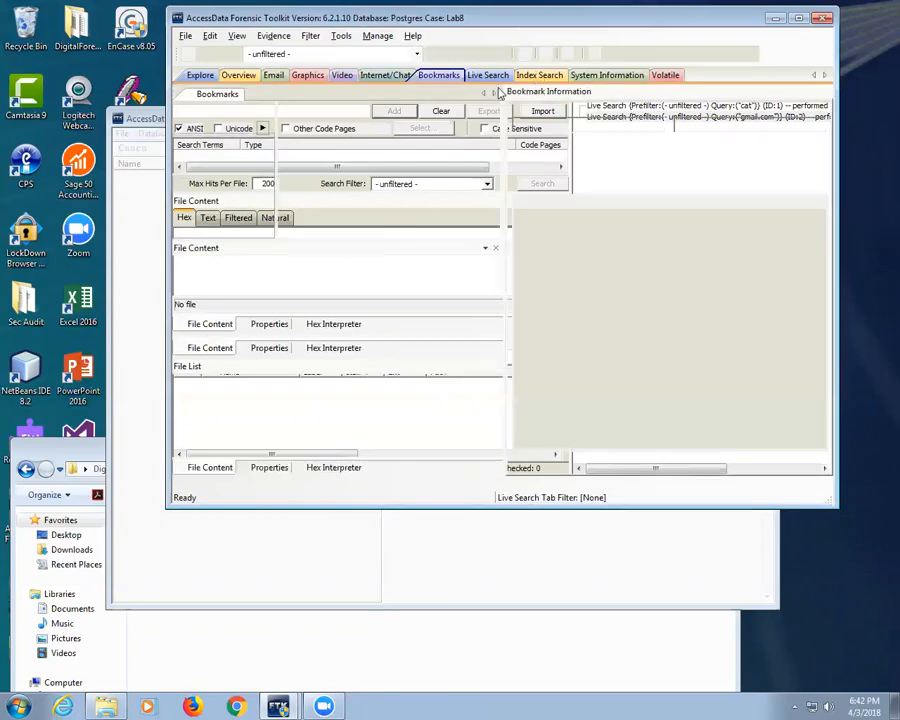
Step: Add gmail as an index search term and acknowledge the 'Index not found' warning
{"action": "left_click", "coordinate": [538, 76]}
{"action": "type", "text": "gmail"}
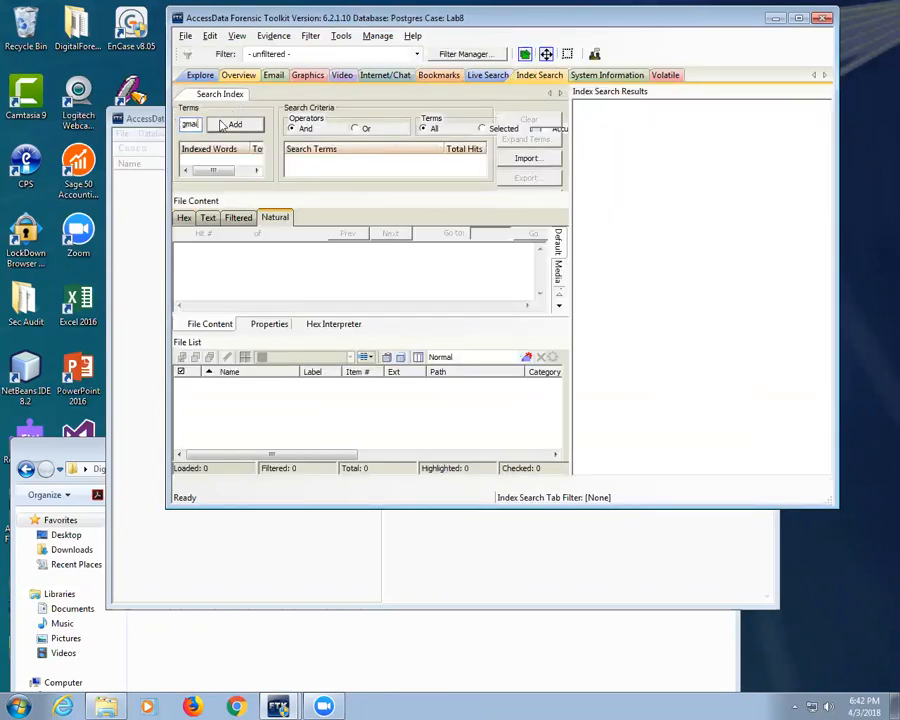
{"action": "left_click", "coordinate": [230, 126]}
{"action": "left_click", "coordinate": [515, 294]}
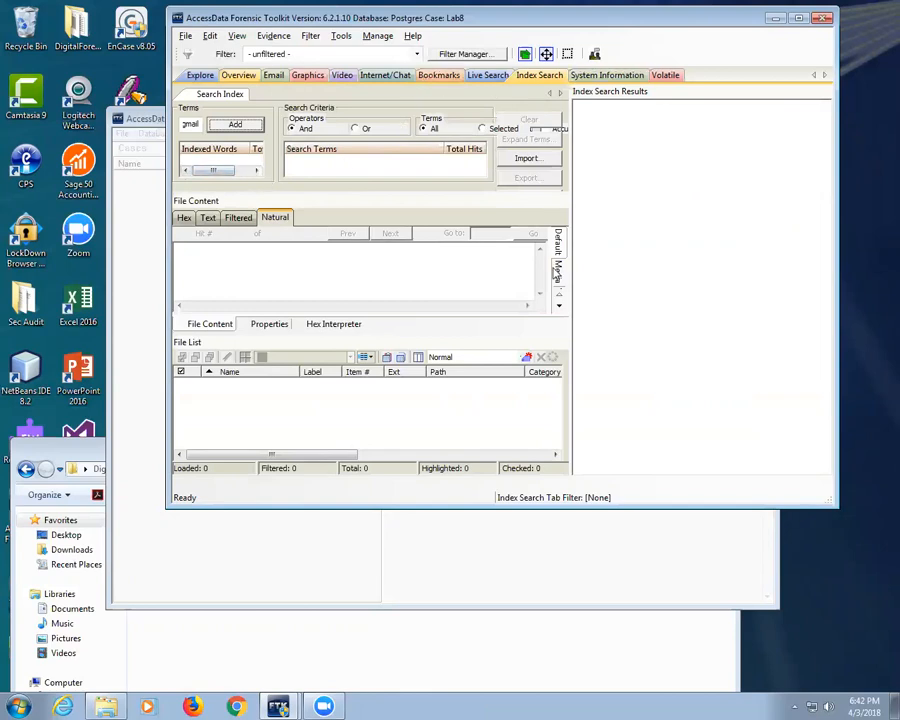
{"action": "left_click", "coordinate": [341, 37]}
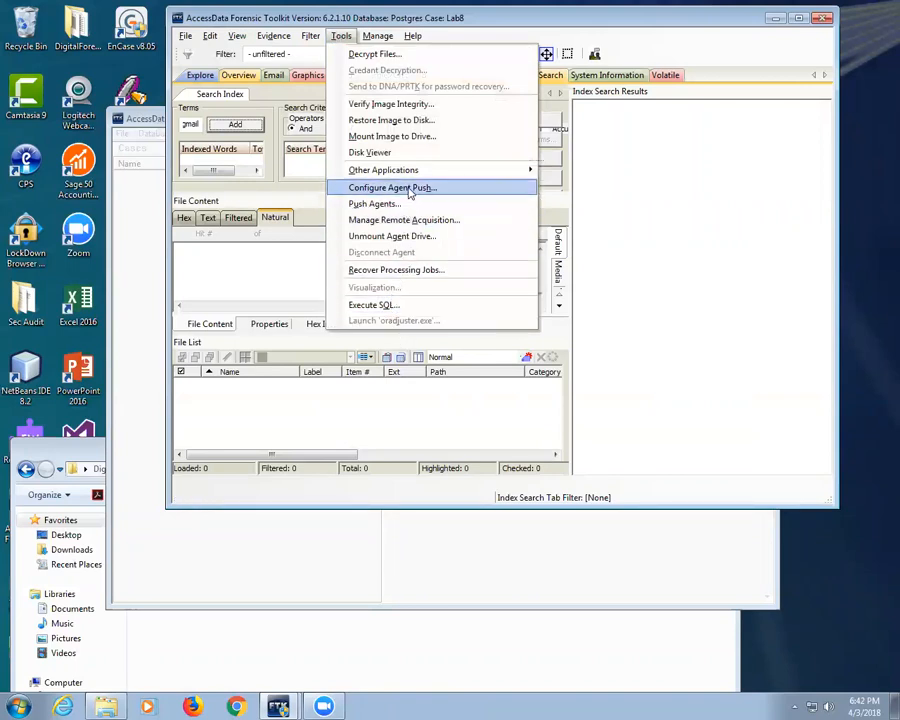
{"action": "mouse_move", "coordinate": [273, 35]}
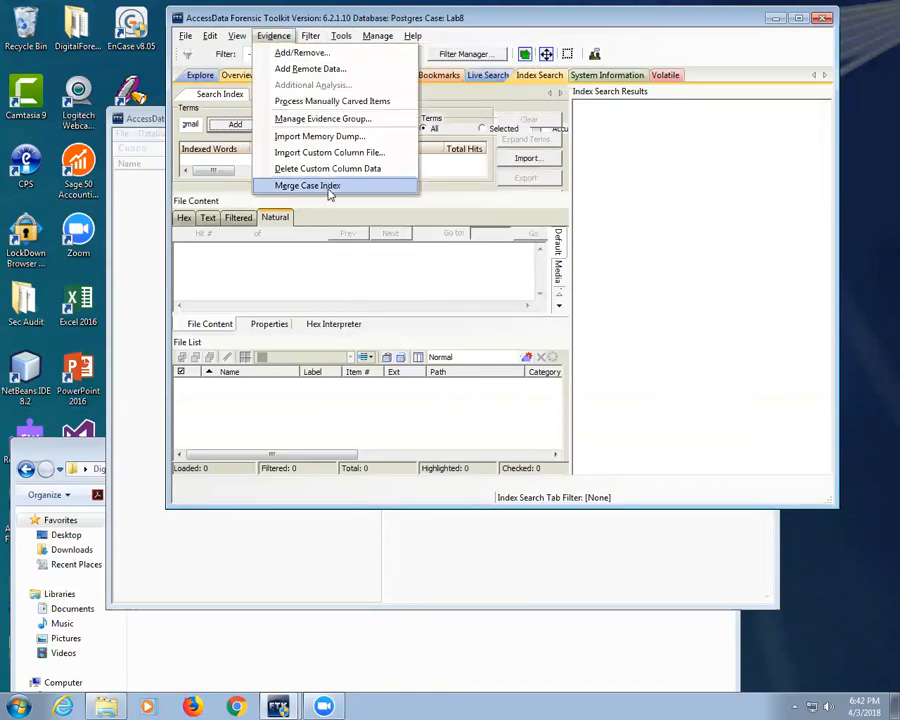
{"action": "left_click", "coordinate": [323, 101]}
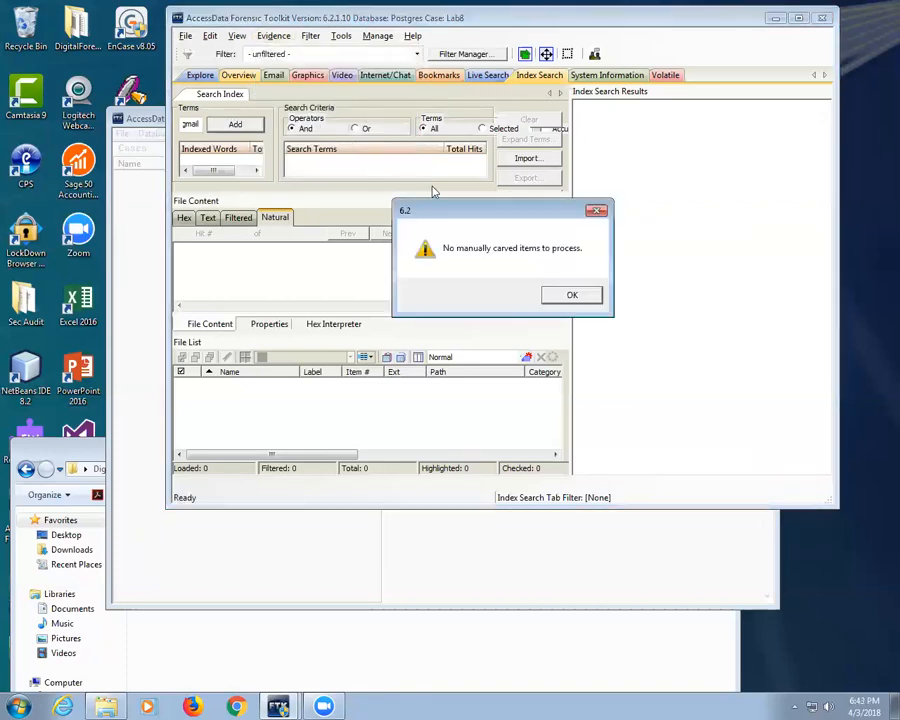
{"action": "left_click", "coordinate": [572, 294]}
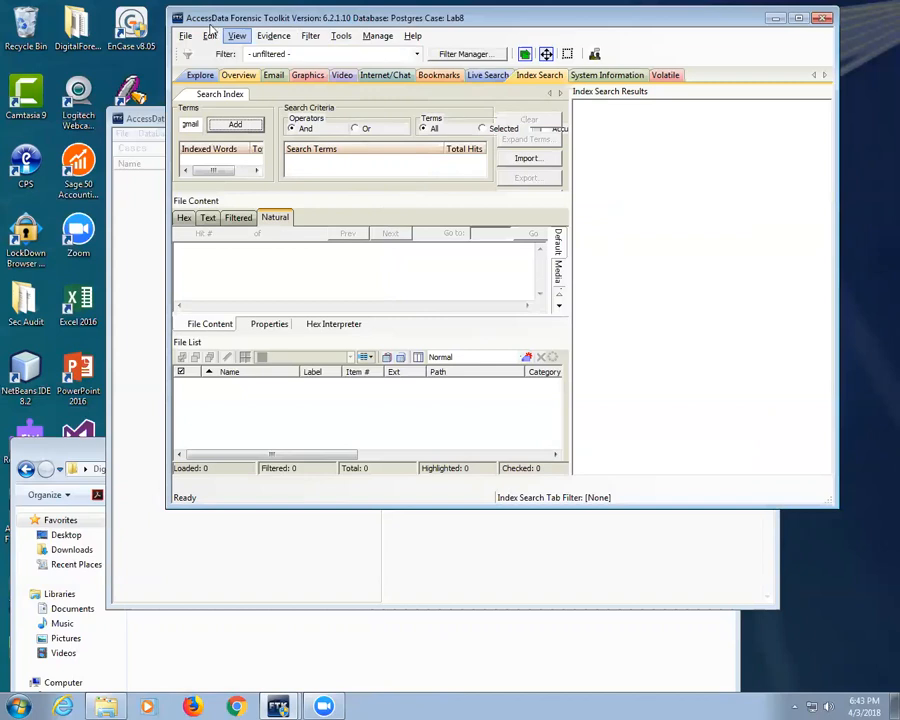
{"action": "left_click", "coordinate": [285, 37]}
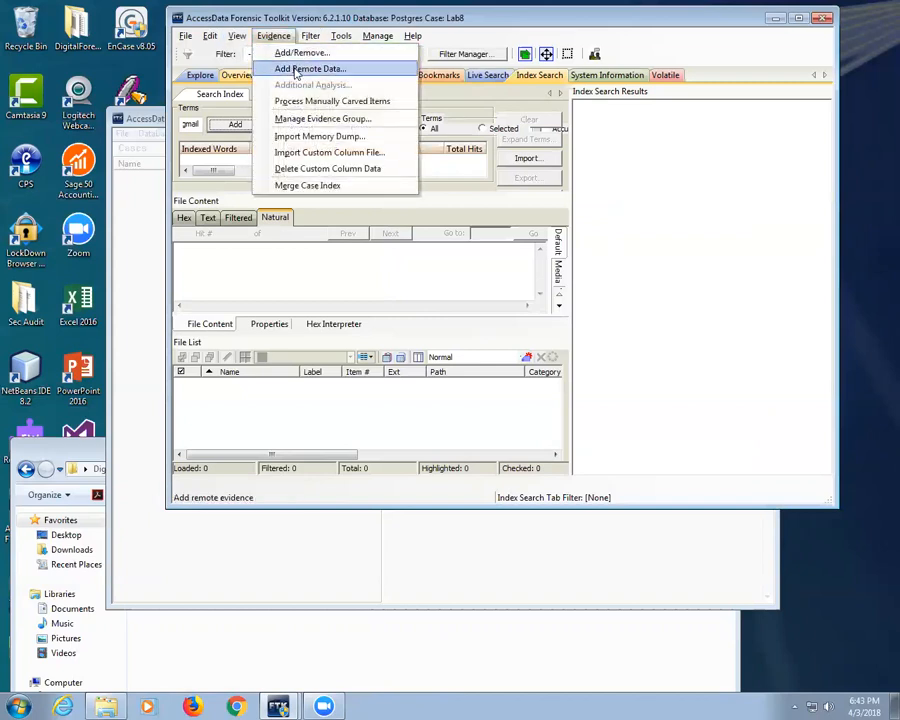
{"action": "left_click", "coordinate": [334, 138]}
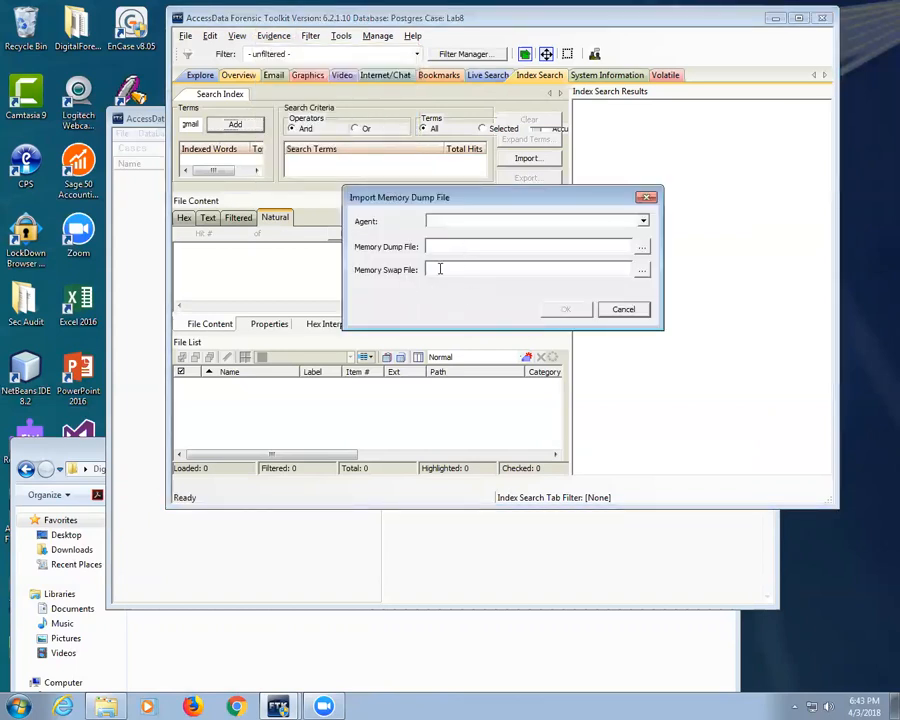
{"action": "left_click", "coordinate": [623, 311]}
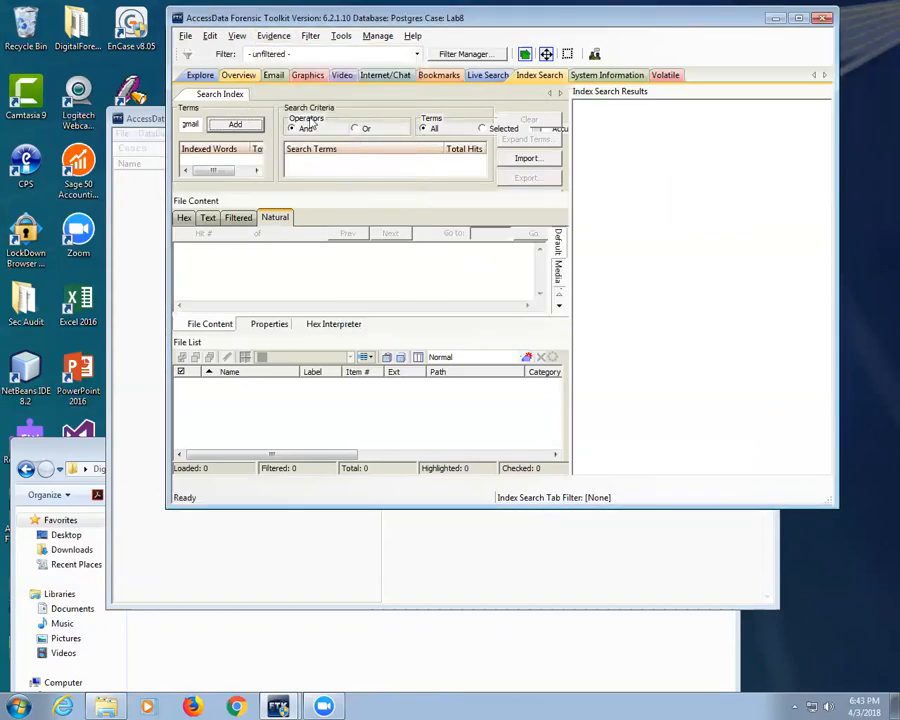
{"action": "left_click", "coordinate": [262, 38]}
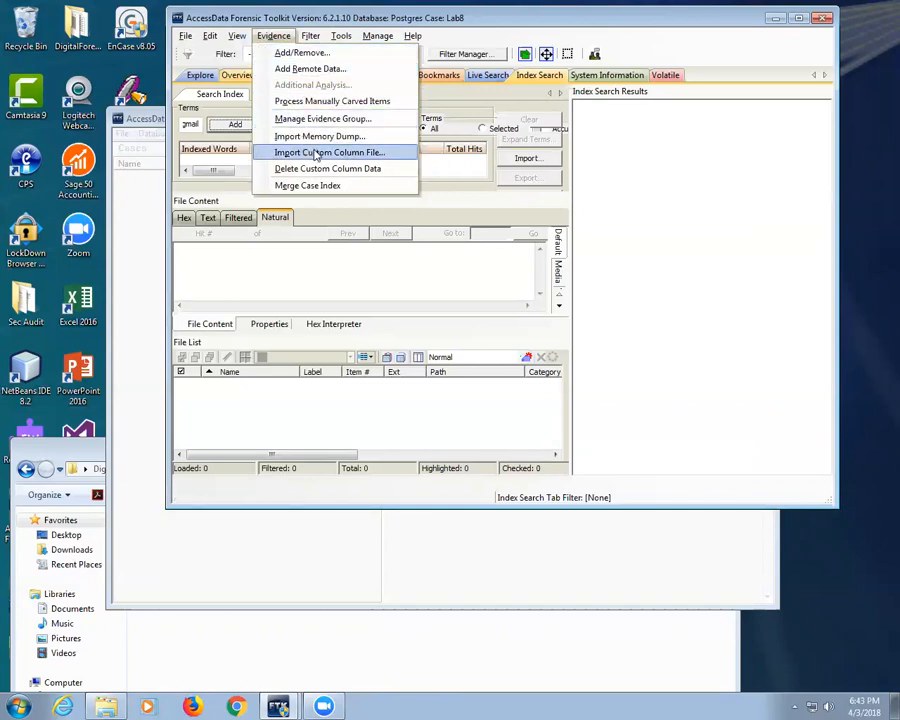
{"action": "mouse_move", "coordinate": [240, 40]}
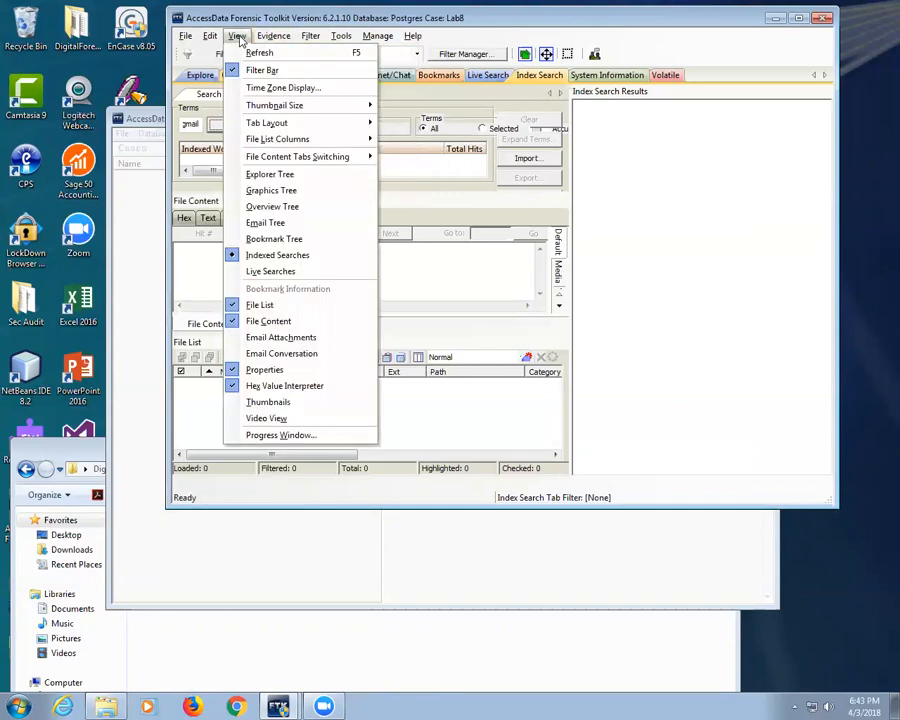
{"action": "mouse_move", "coordinate": [208, 38]}
{"action": "mouse_move", "coordinate": [313, 38]}
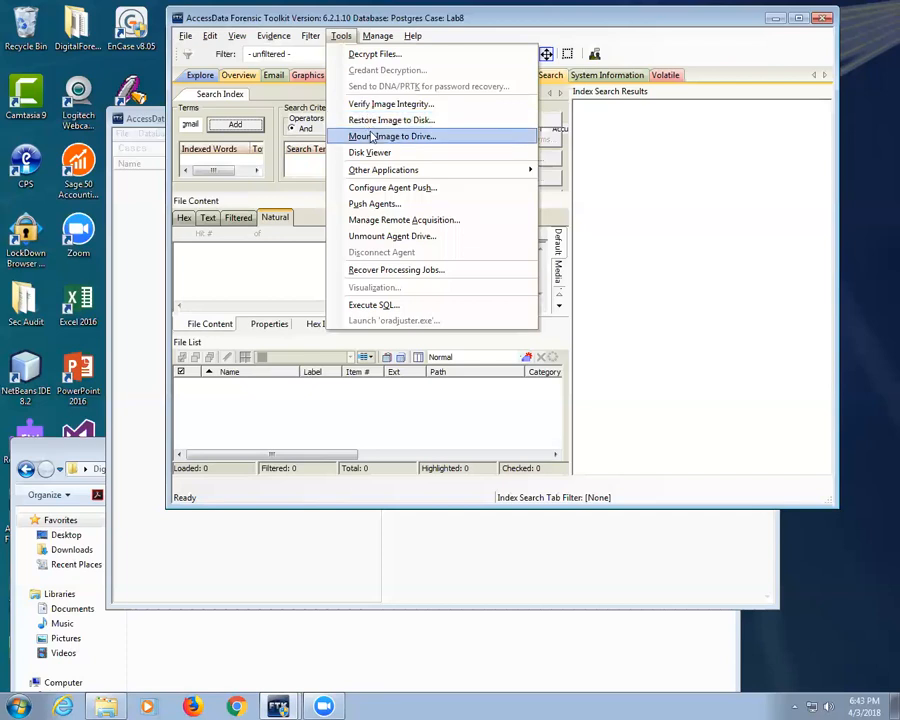
{"action": "mouse_move", "coordinate": [375, 175]}
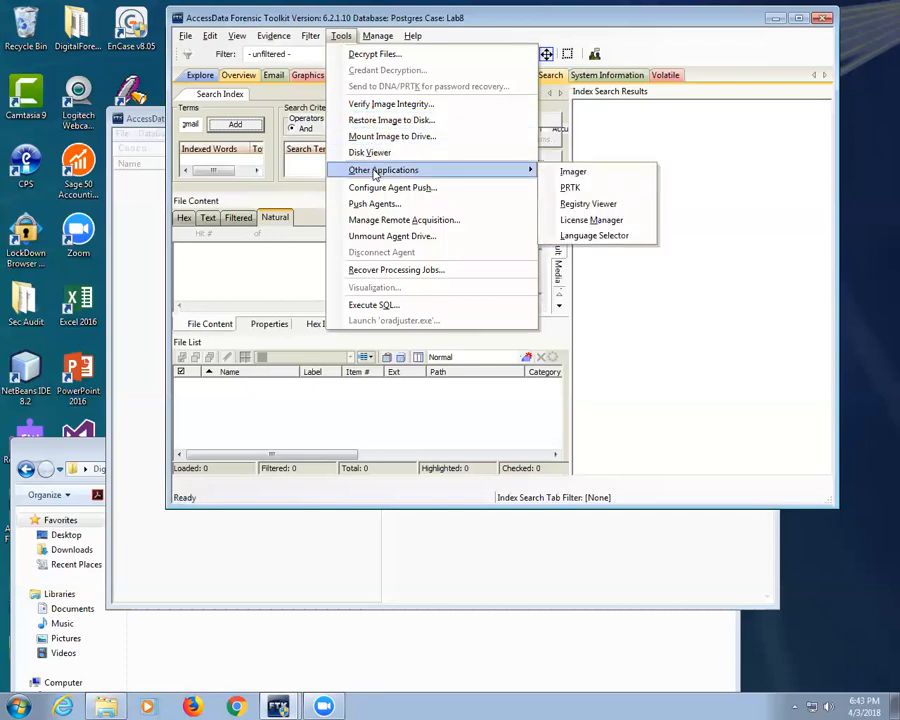
{"action": "mouse_move", "coordinate": [378, 36]}
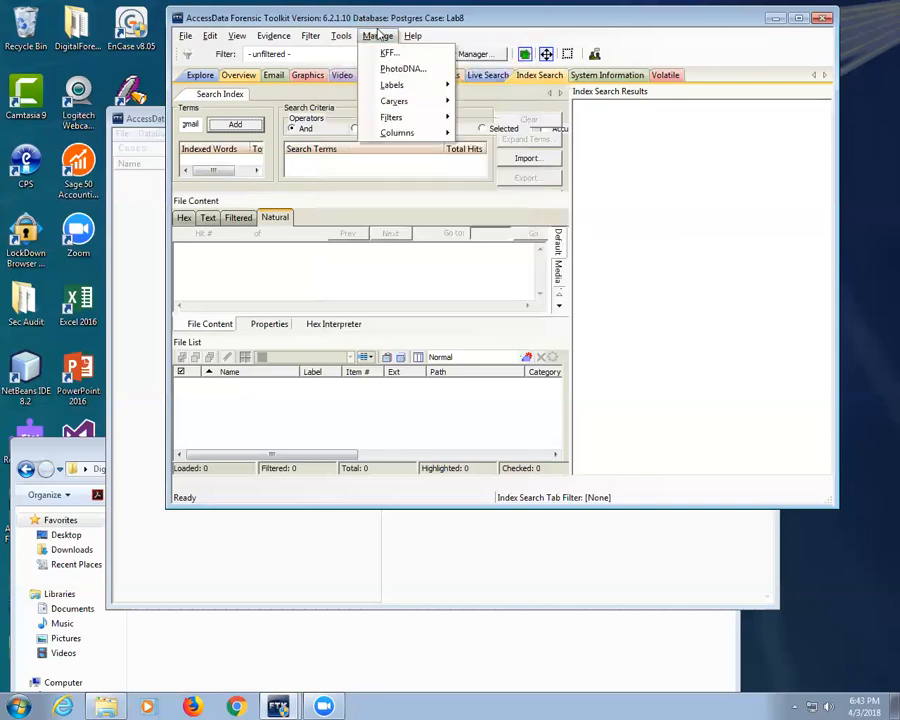
{"action": "left_click", "coordinate": [709, 175]}
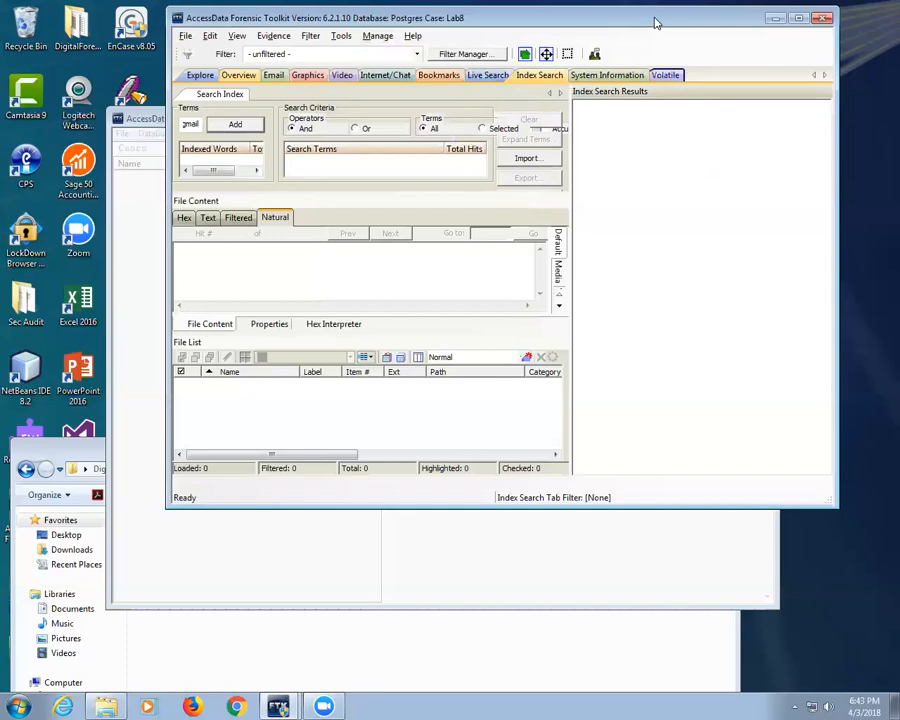
{"action": "left_click_drag", "start_coordinate": [655, 19], "coordinate": [549, 144]}
Step: Close the Lab8 case, delete it from the Cases list, and clear the processing status window
{"action": "left_click", "coordinate": [720, 145]}
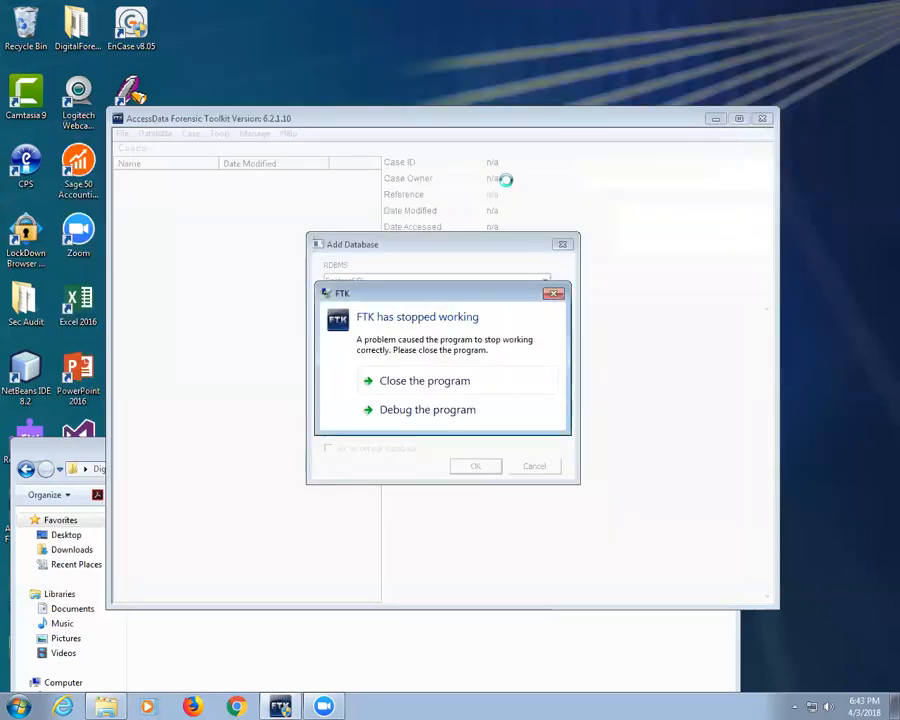
{"action": "left_click", "coordinate": [414, 385]}
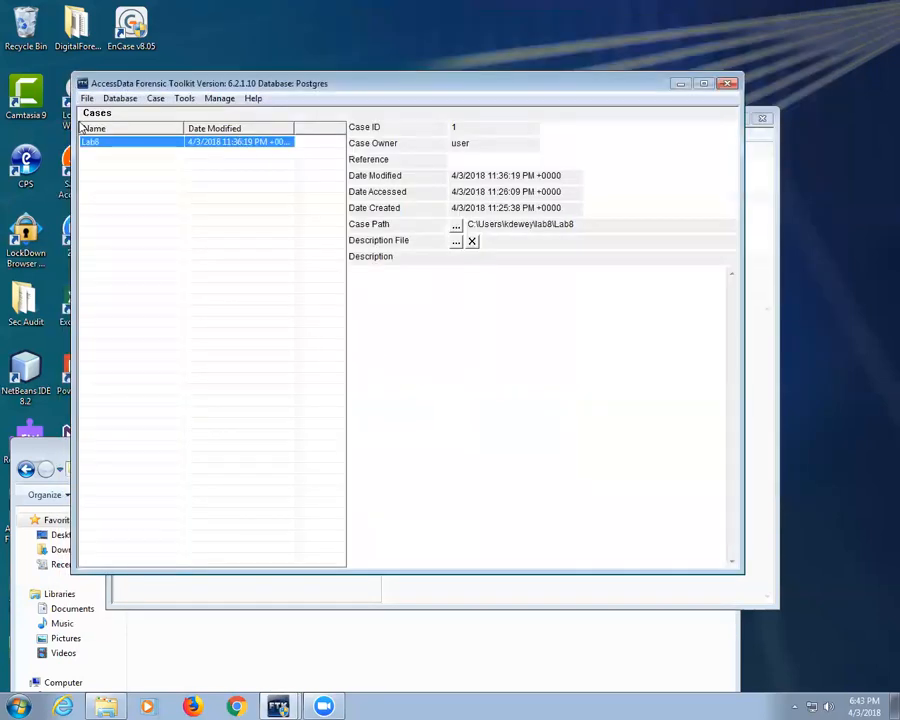
{"action": "right_click", "coordinate": [114, 146]}
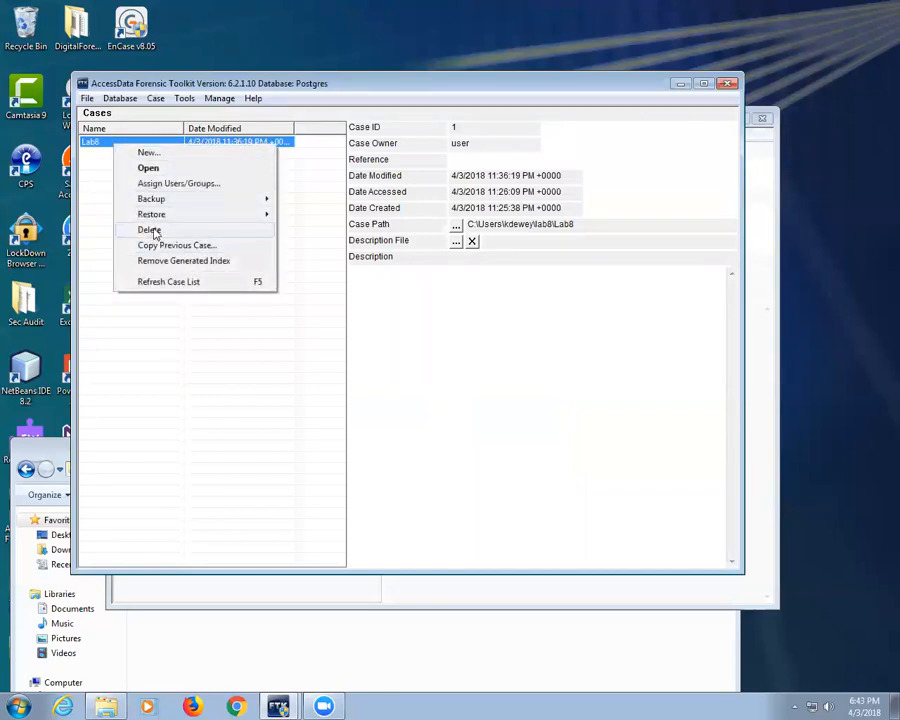
{"action": "left_click", "coordinate": [155, 232]}
{"action": "left_click", "coordinate": [468, 372]}
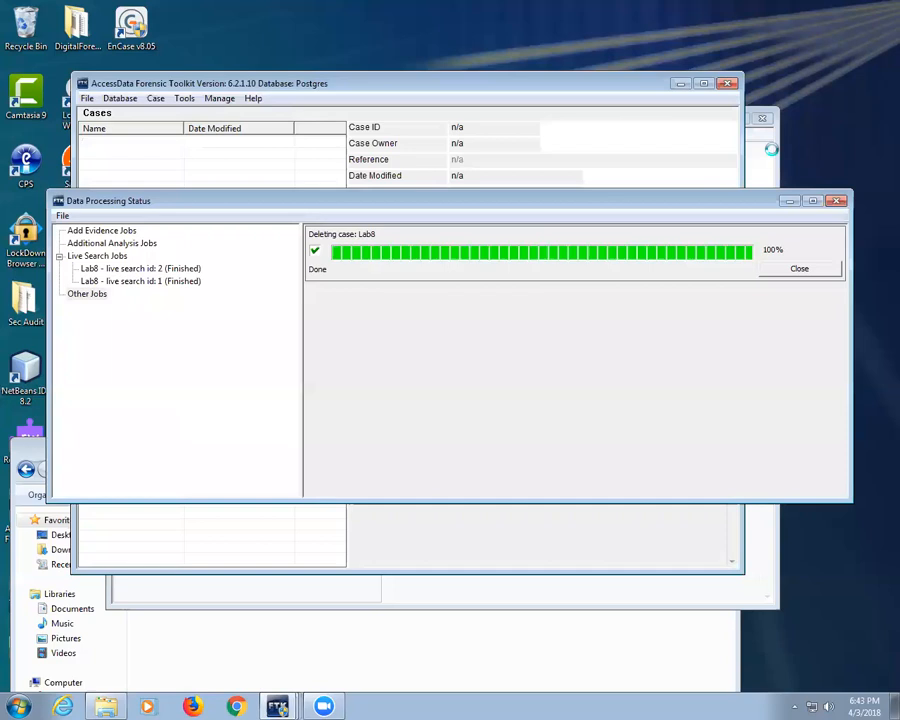
{"action": "left_click", "coordinate": [792, 268]}
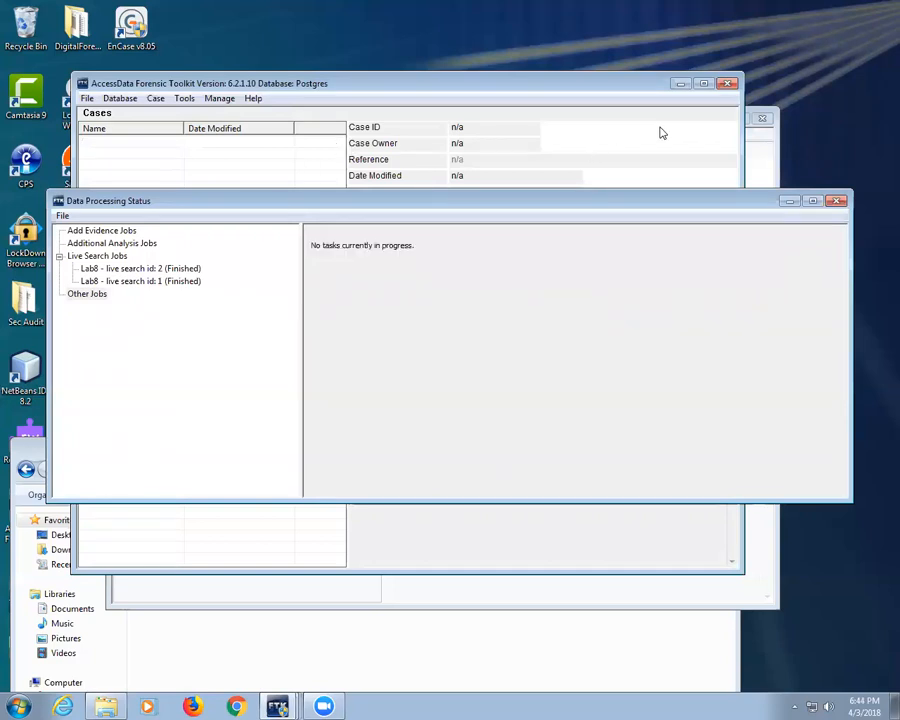
{"action": "left_click", "coordinate": [836, 200]}
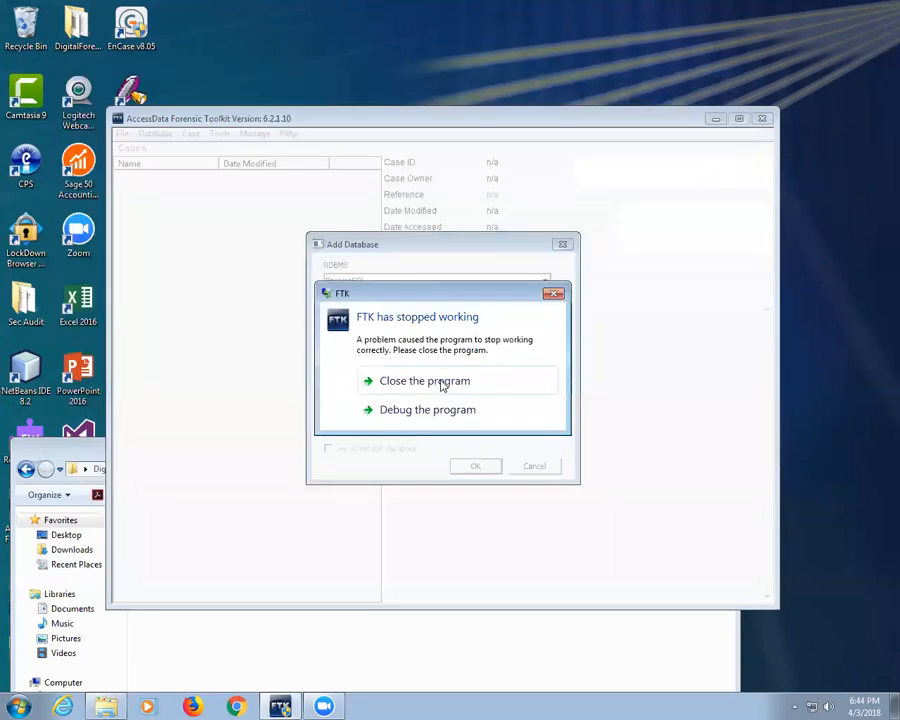
Step: Close both crashed FTK instances and the Lab 8 Active Memory Capture folder window
{"action": "left_click", "coordinate": [442, 383]}
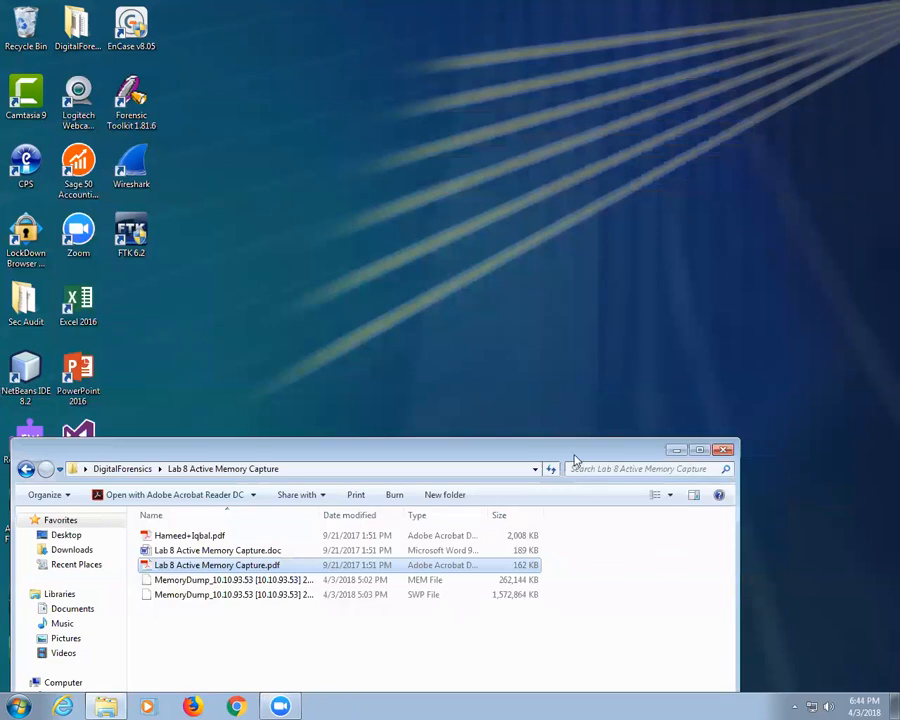
{"action": "left_click_drag", "start_coordinate": [575, 458], "coordinate": [635, 108]}
{"action": "left_click", "coordinate": [796, 107]}
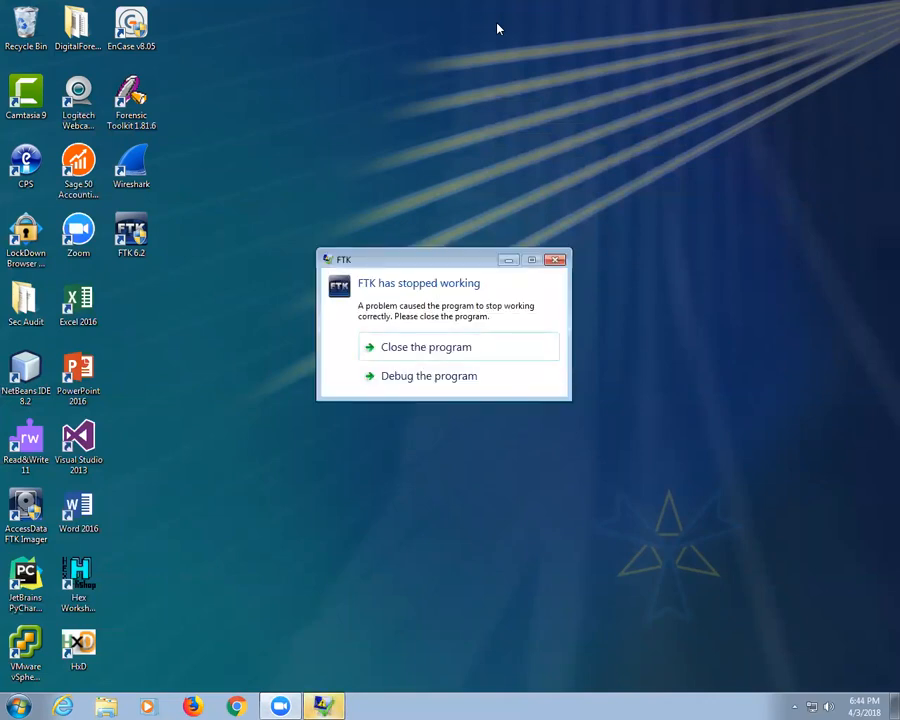
{"action": "left_click", "coordinate": [425, 347]}
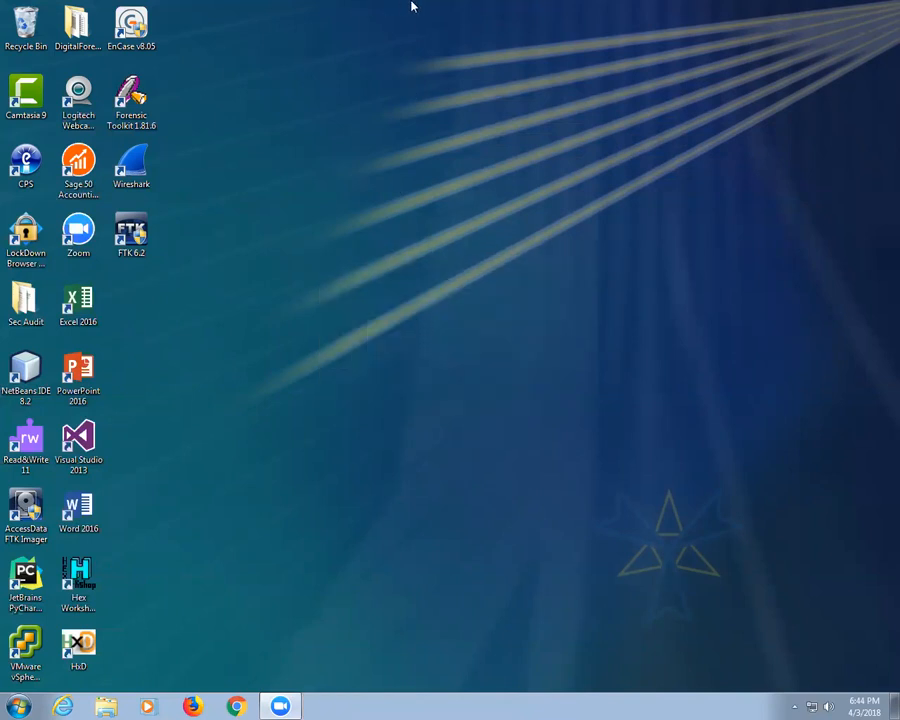